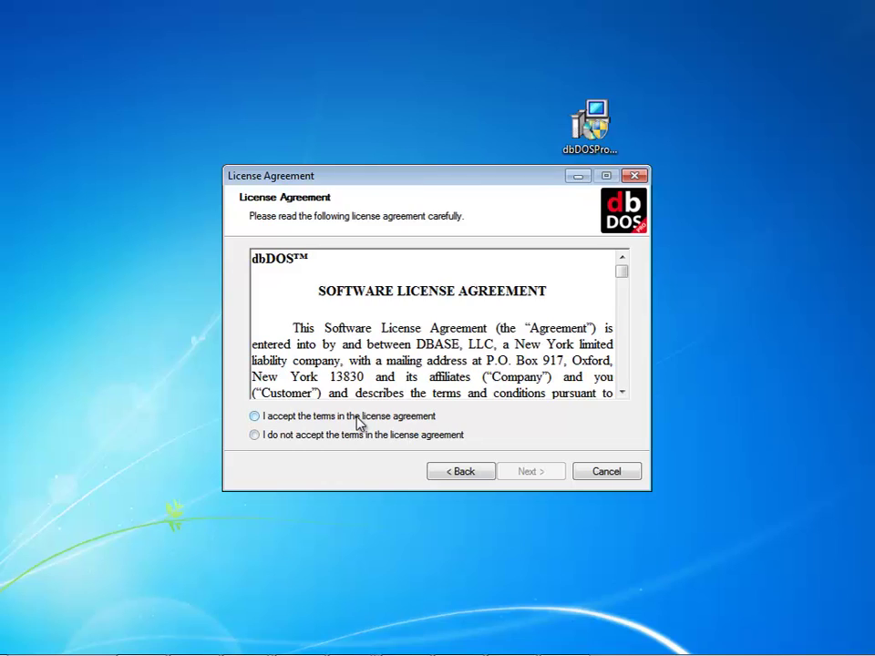
Accept the license agreement, install dbDOS 2.0 to the default folder, and finish setup with the Config Utility set to run.
click(357, 419)
click(538, 480)
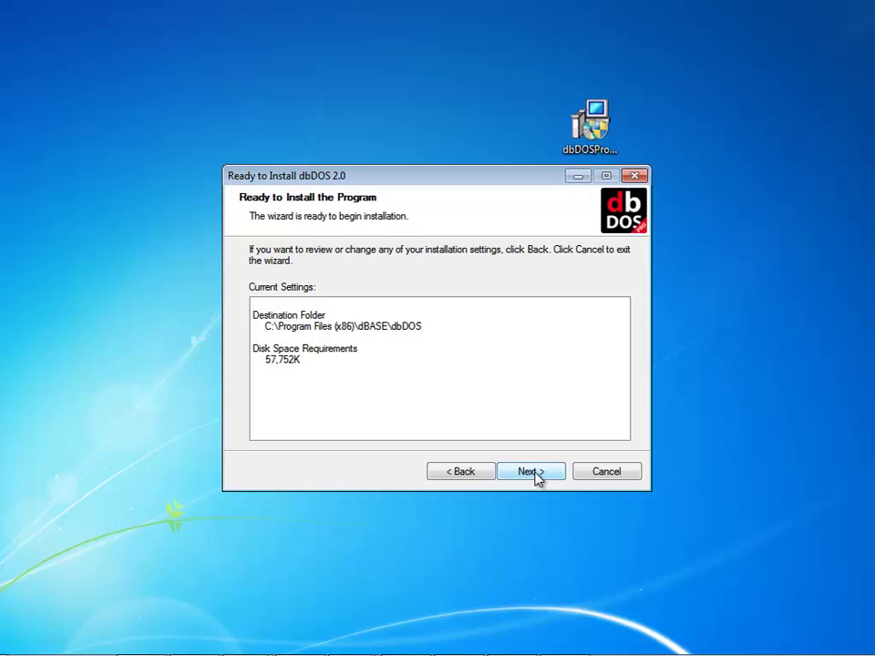
click(531, 472)
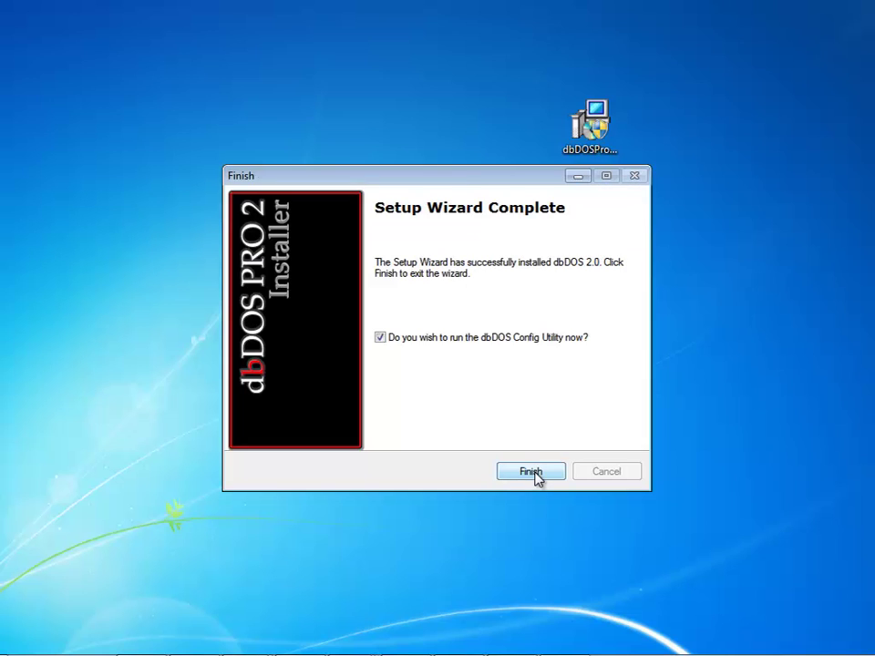
click(536, 474)
click(536, 477)
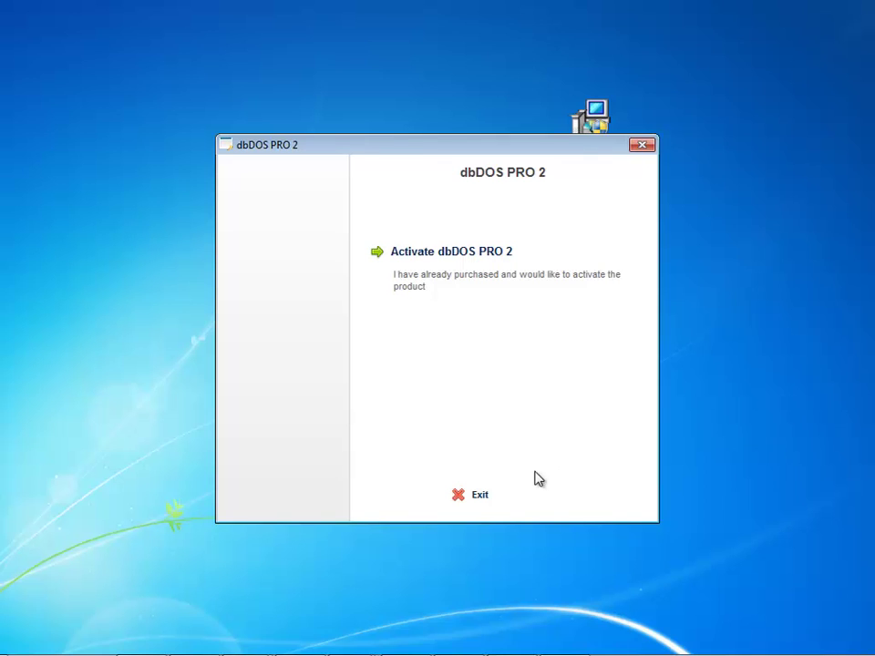
Exit the dbDOS PRO 2 activation window and bring the dbDOS Configuration Manager to the front.
click(473, 500)
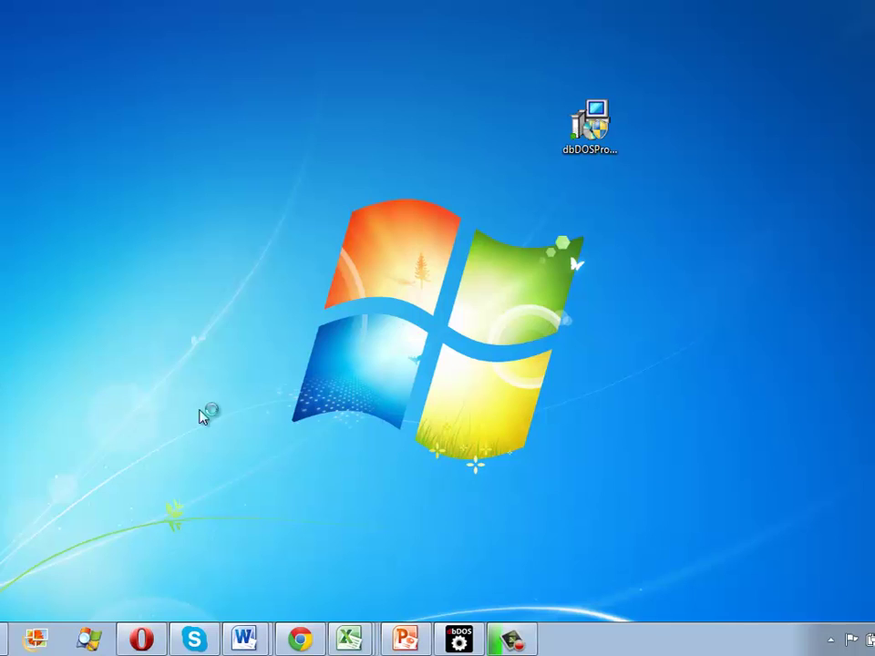
right_click(473, 644)
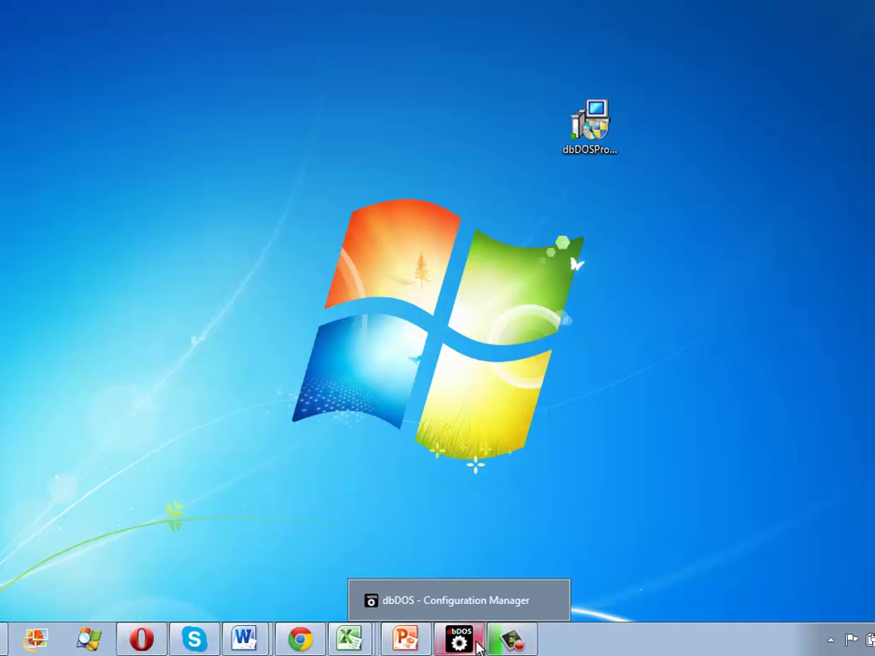
click(474, 643)
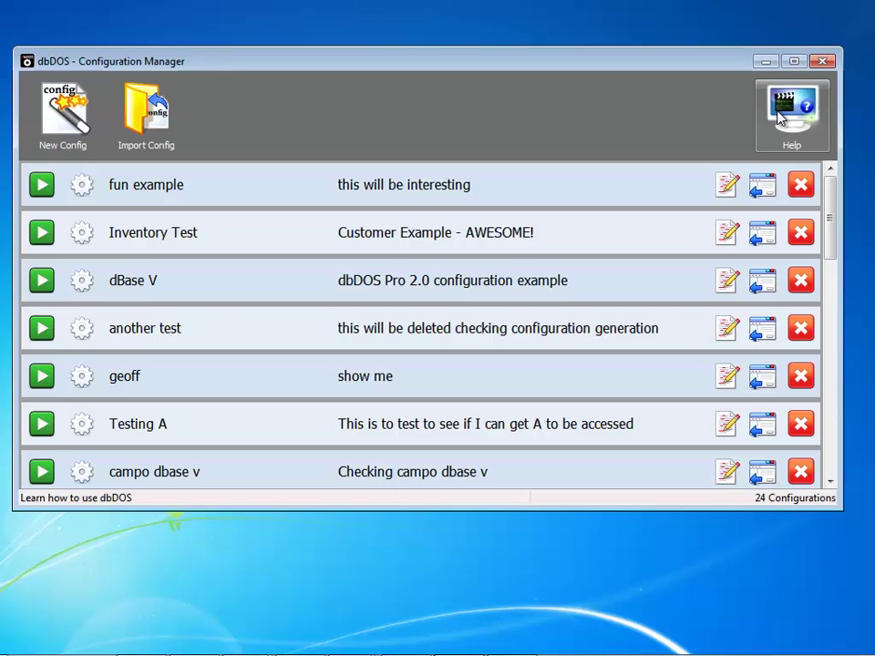
View the About dbDOS information and close it.
click(28, 64)
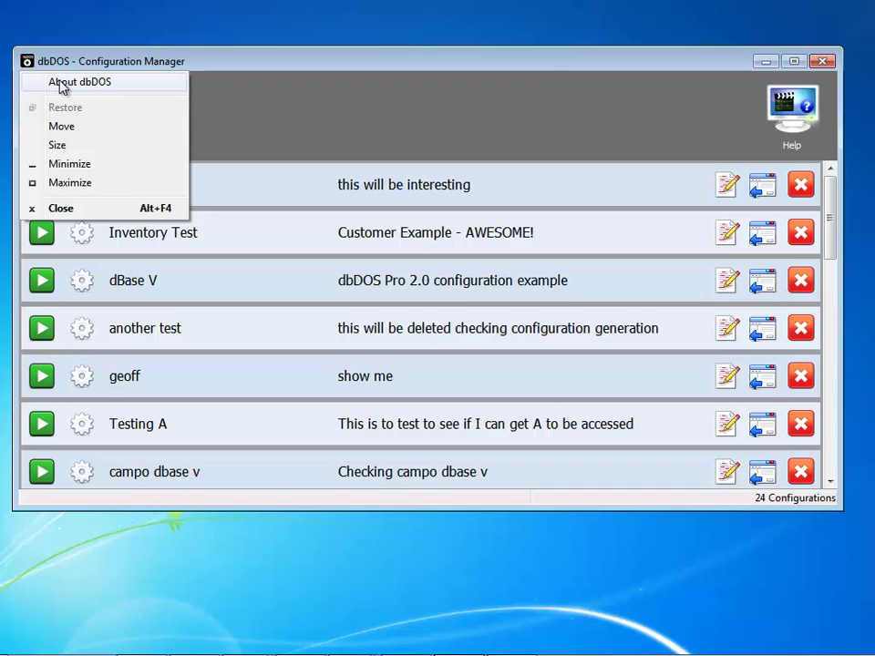
click(63, 84)
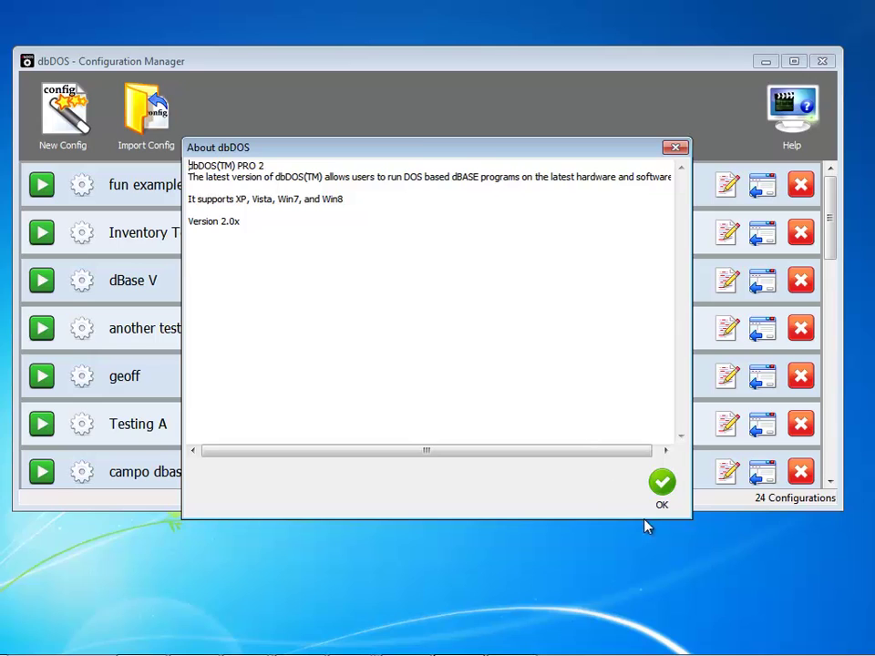
click(662, 488)
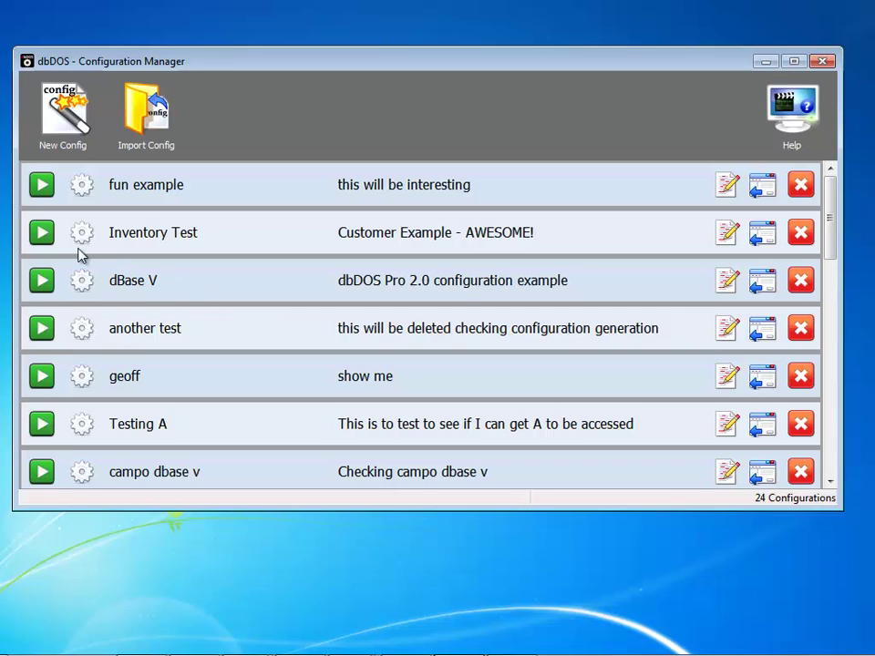
Launch the Inventory Test configuration and close its dbDOS PRO window.
click(46, 236)
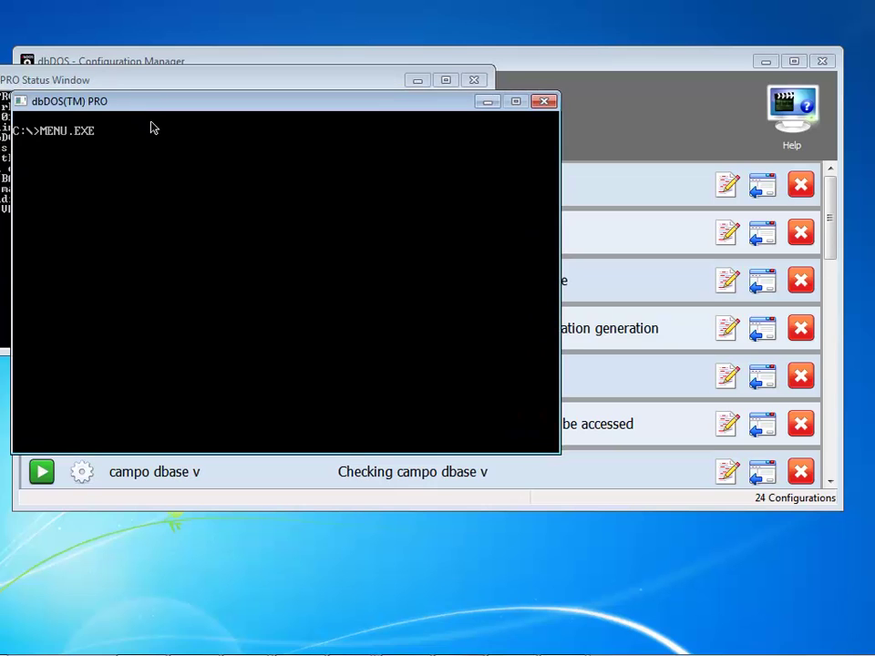
click(548, 104)
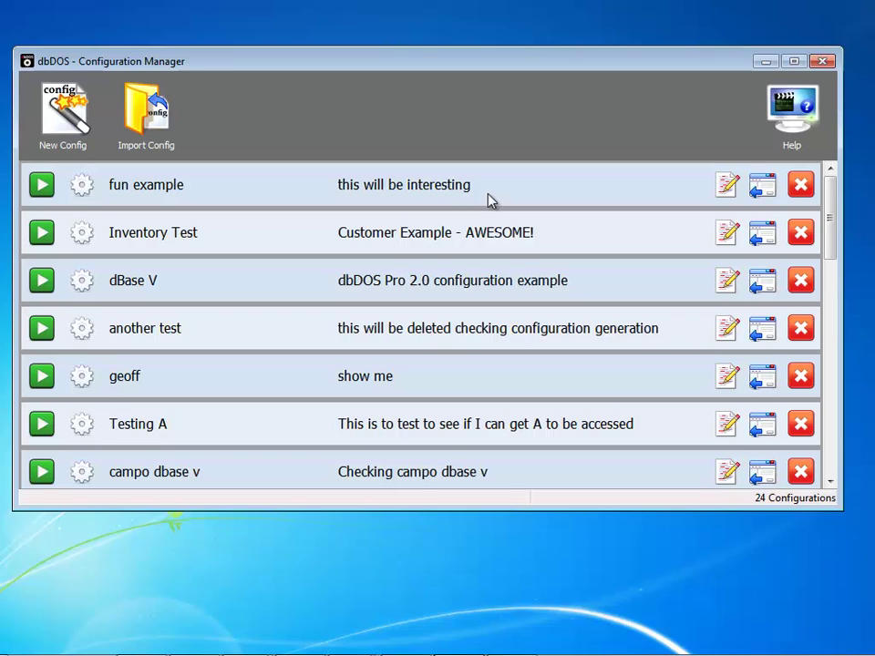
Start a new configuration named "dbdos pro 2" with the description "example configuration" and proceed to the mounted drive settings.
click(85, 143)
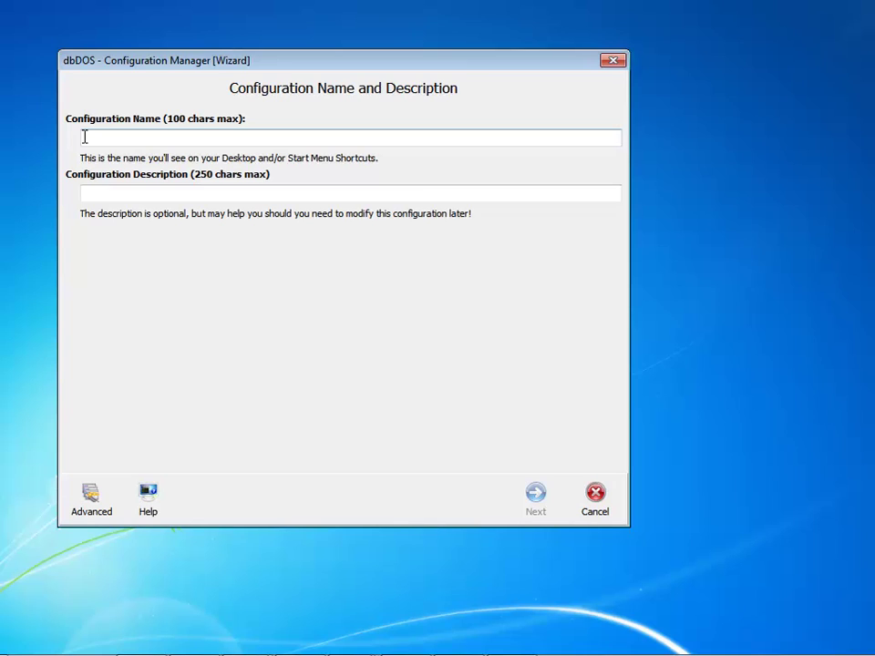
click(153, 137)
text(dbd)
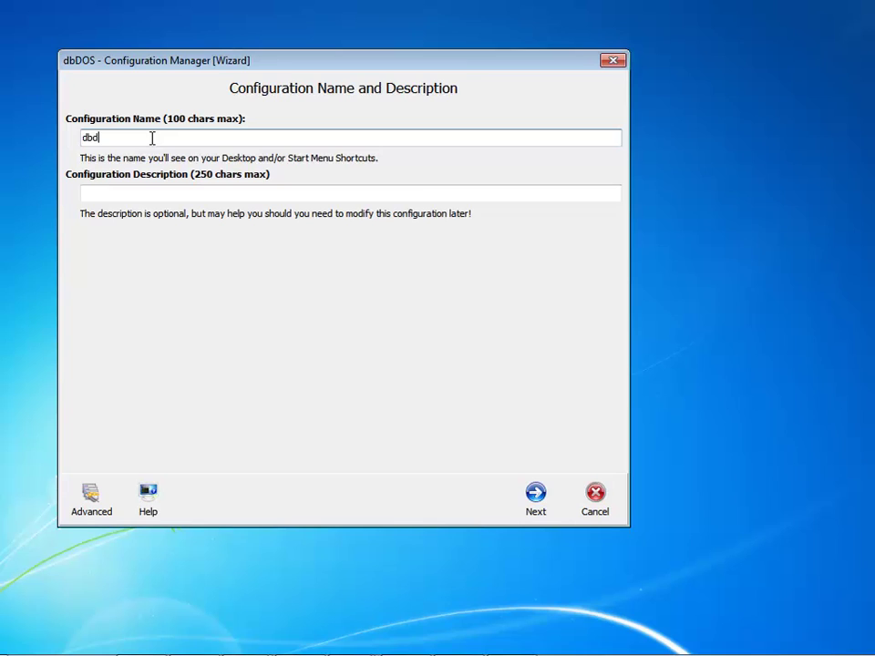
text(os pro 2)
click(154, 192)
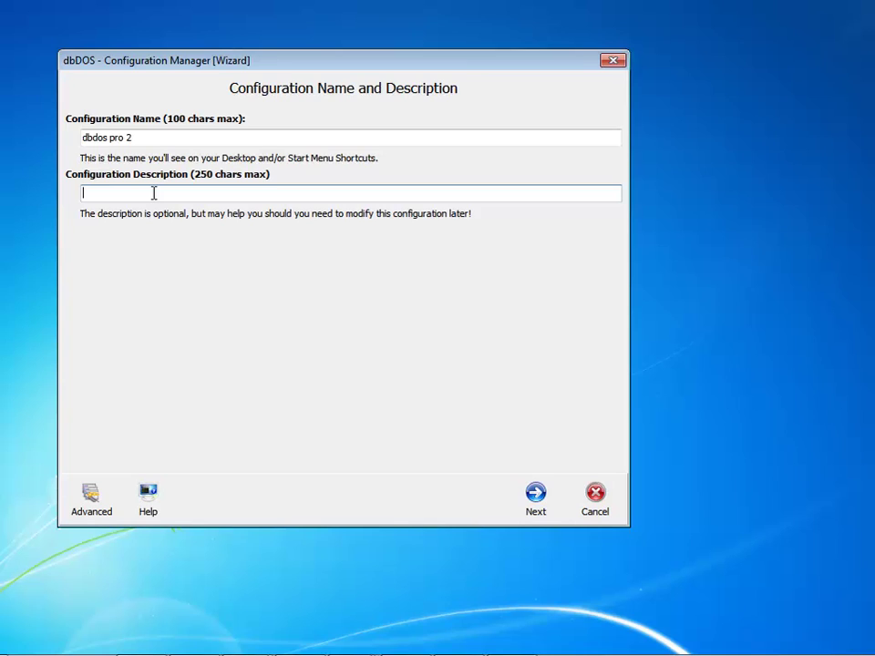
text(example configuration)
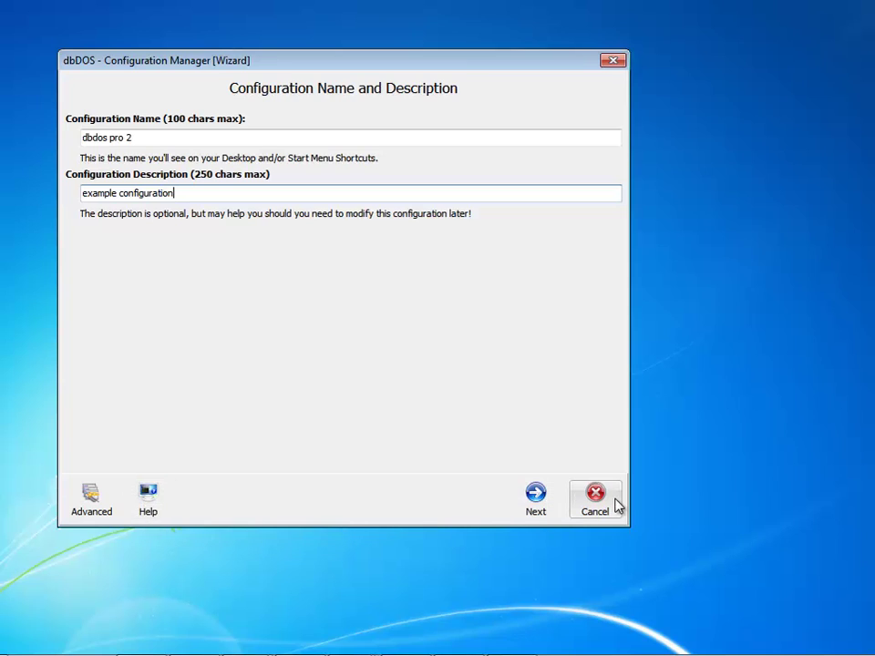
click(549, 510)
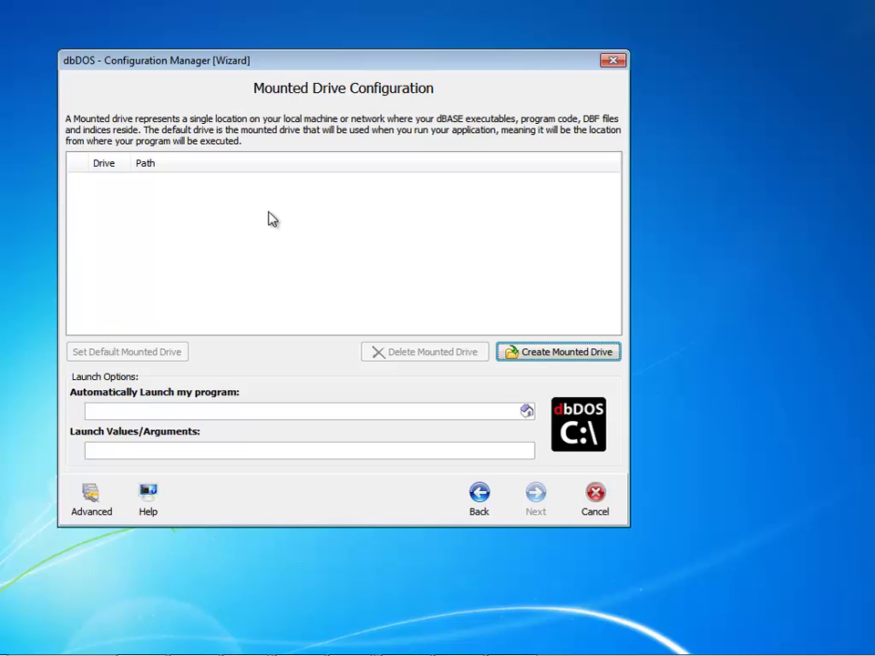
Mount the folder C:\dbase as default drive C and proceed to the regional settings.
click(551, 359)
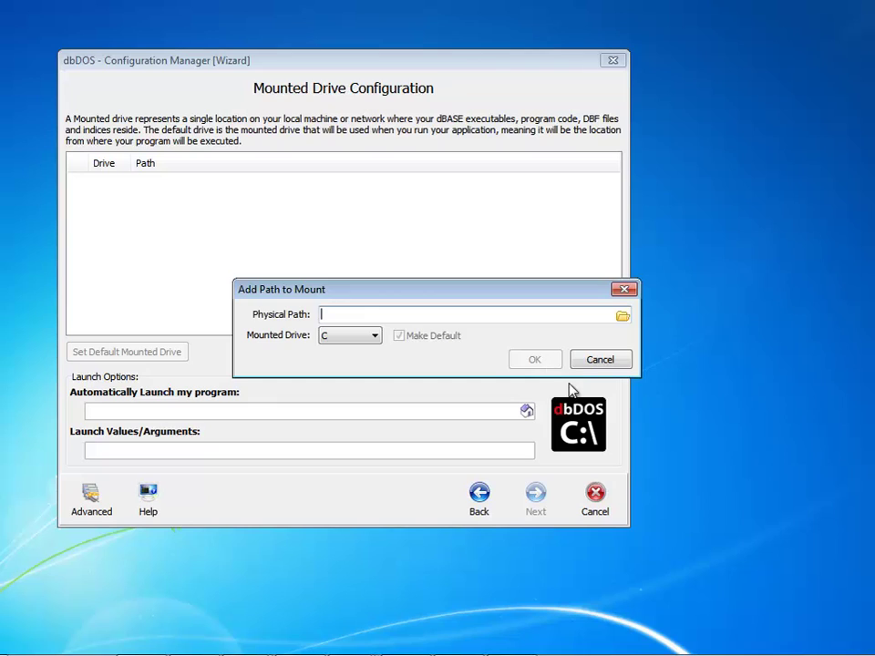
click(624, 317)
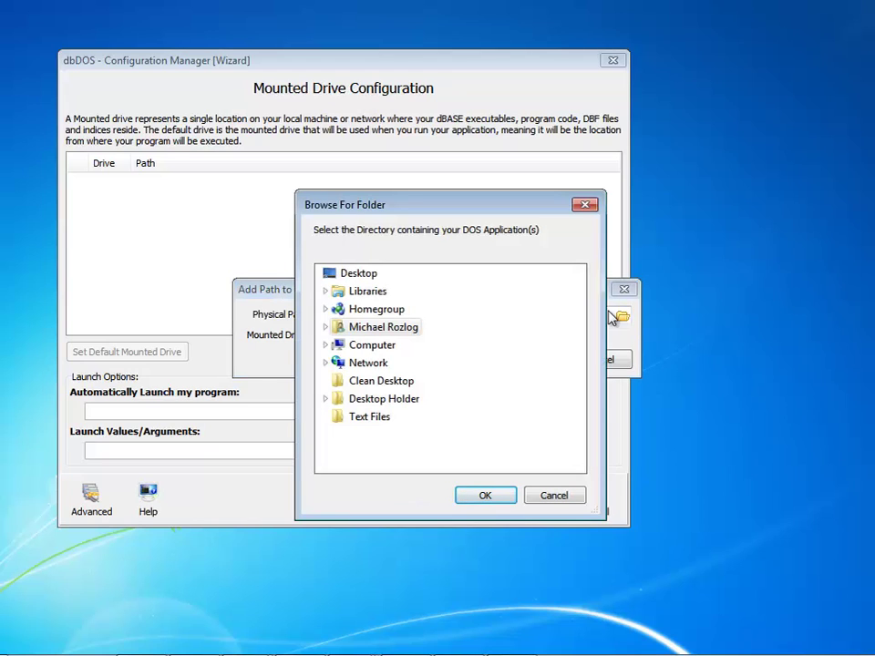
click(327, 347)
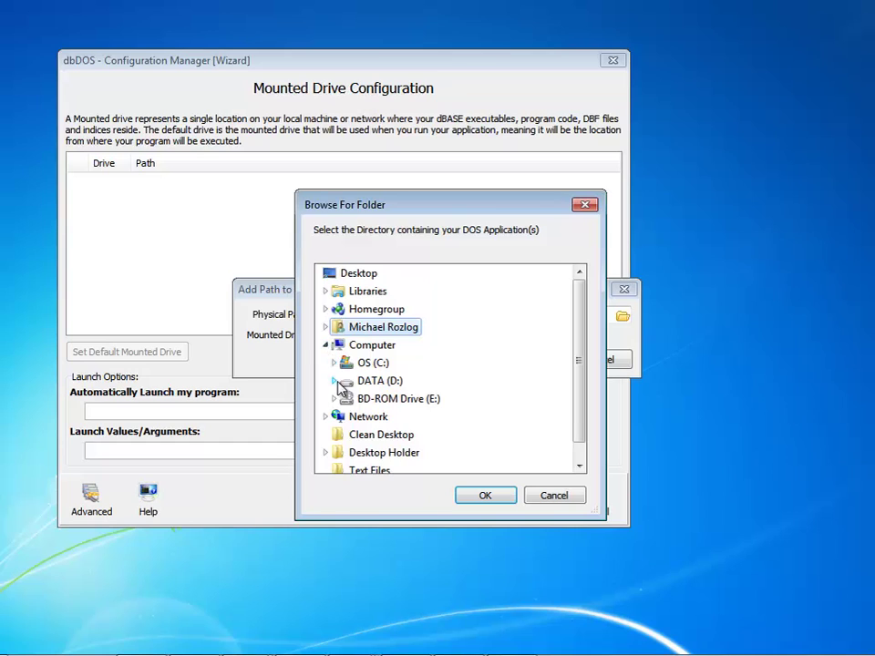
click(334, 363)
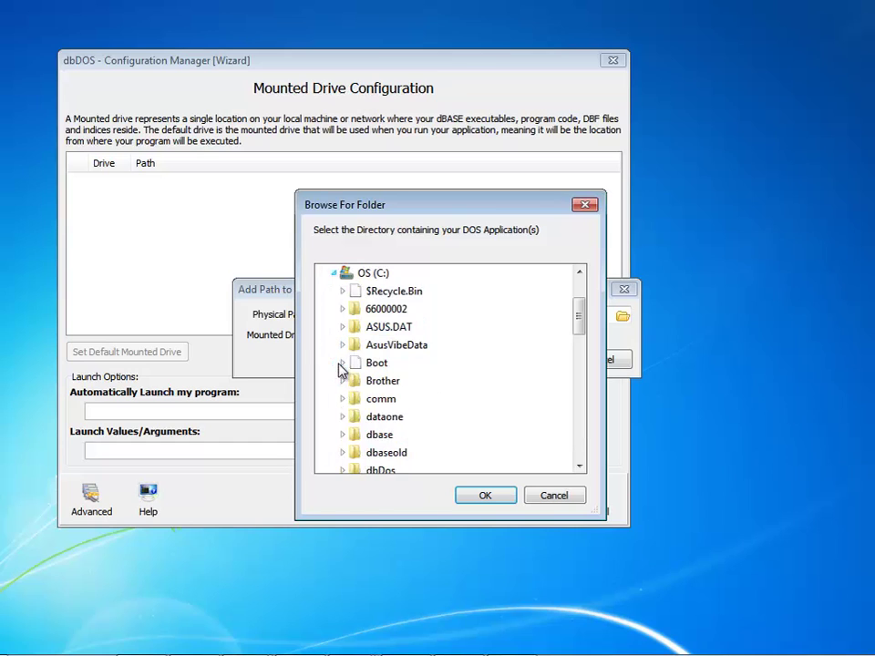
click(363, 435)
click(484, 497)
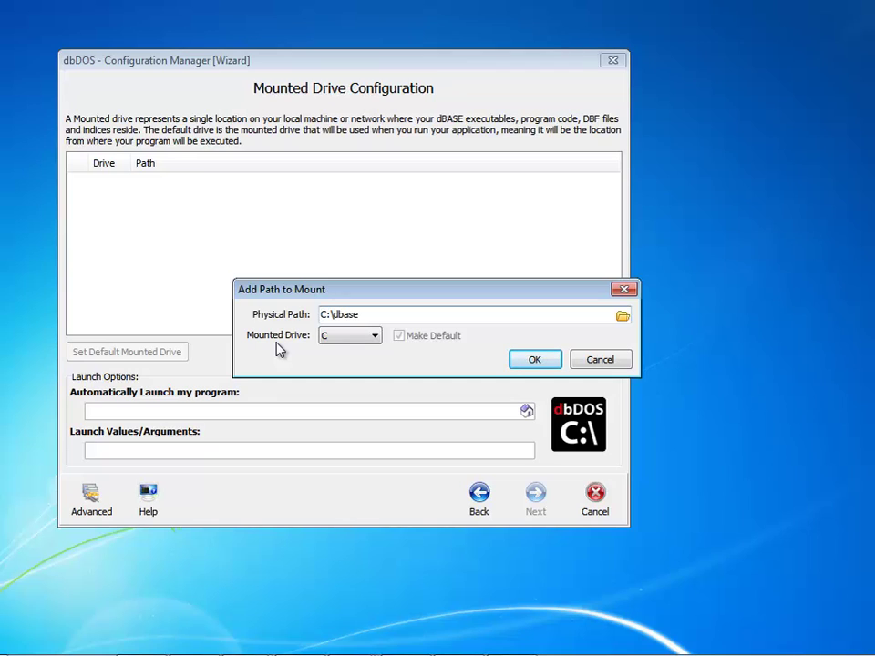
click(534, 360)
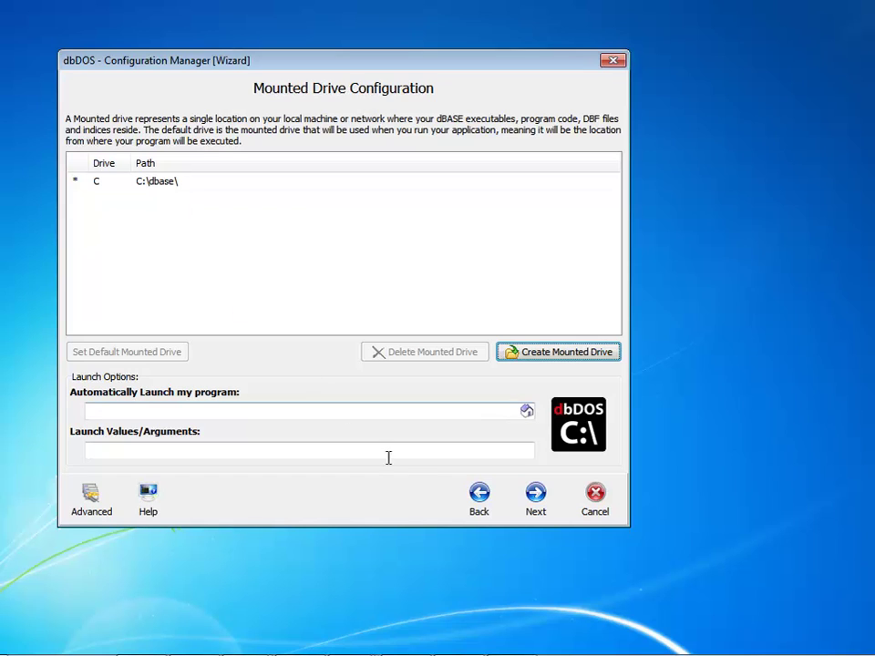
click(543, 509)
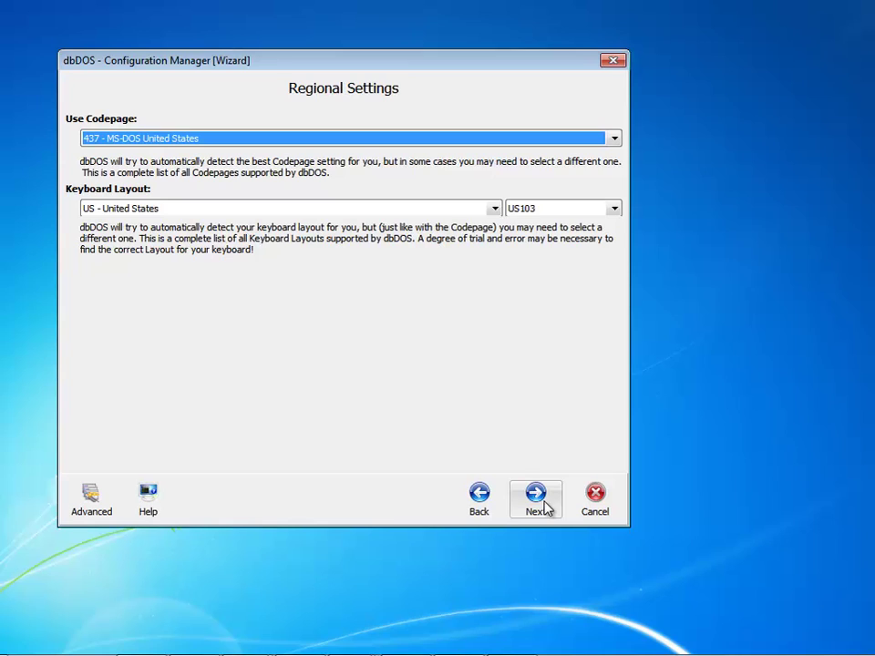
Check the regional choices, keep codepage 437 - MS-DOS United States and the US - United States US103 keyboard layout, and proceed to the printer settings.
click(616, 144)
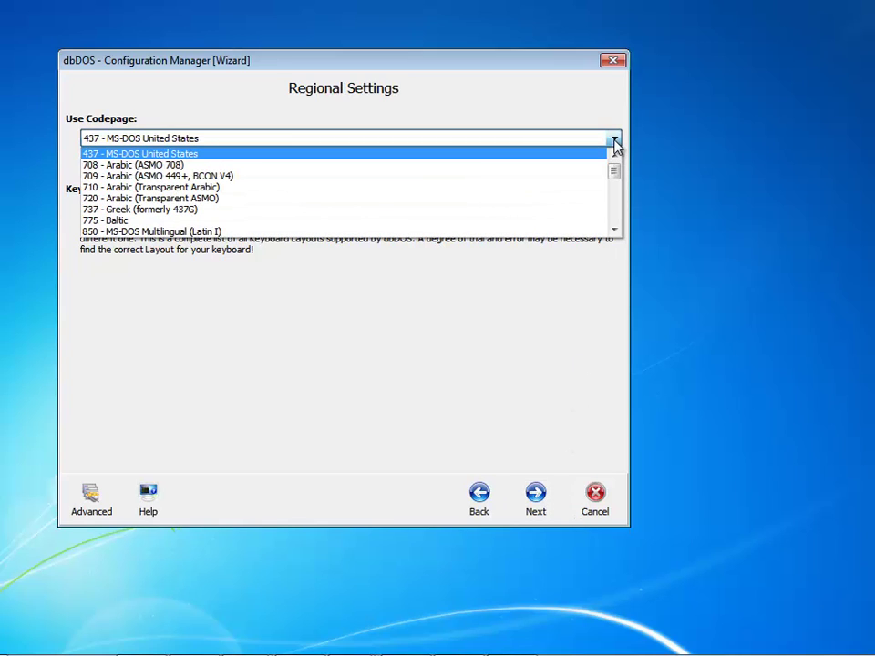
click(616, 144)
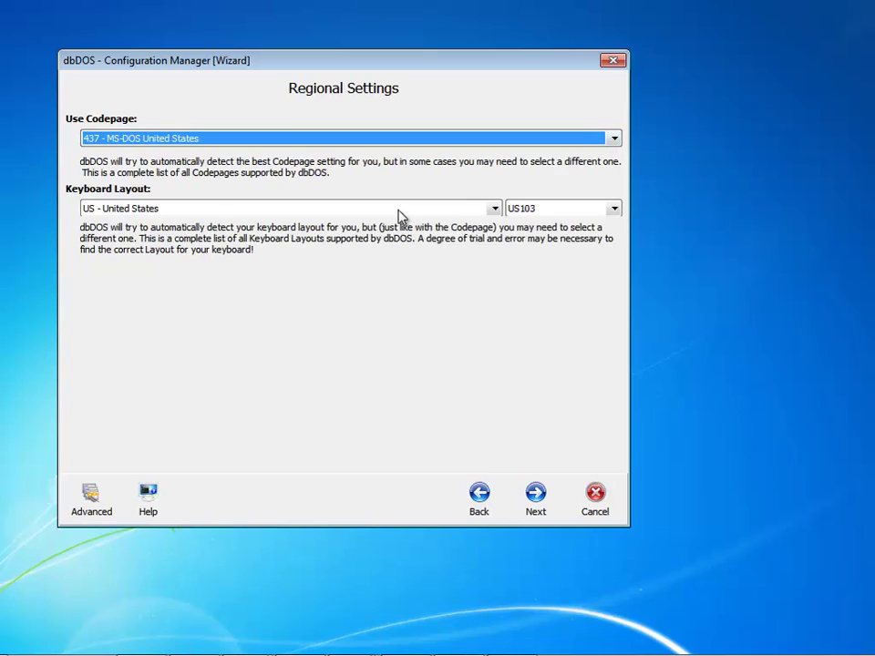
click(494, 212)
click(493, 213)
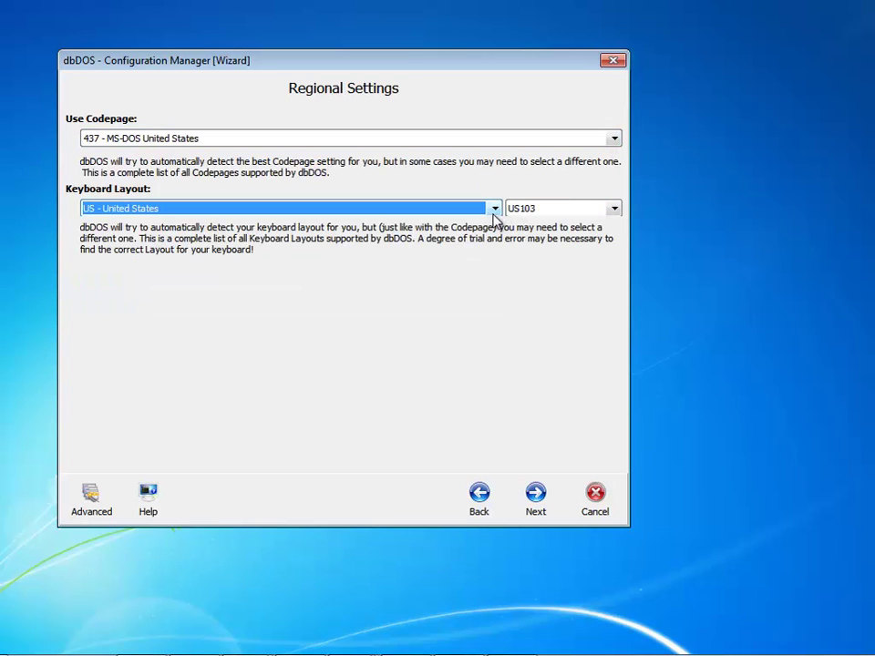
click(615, 211)
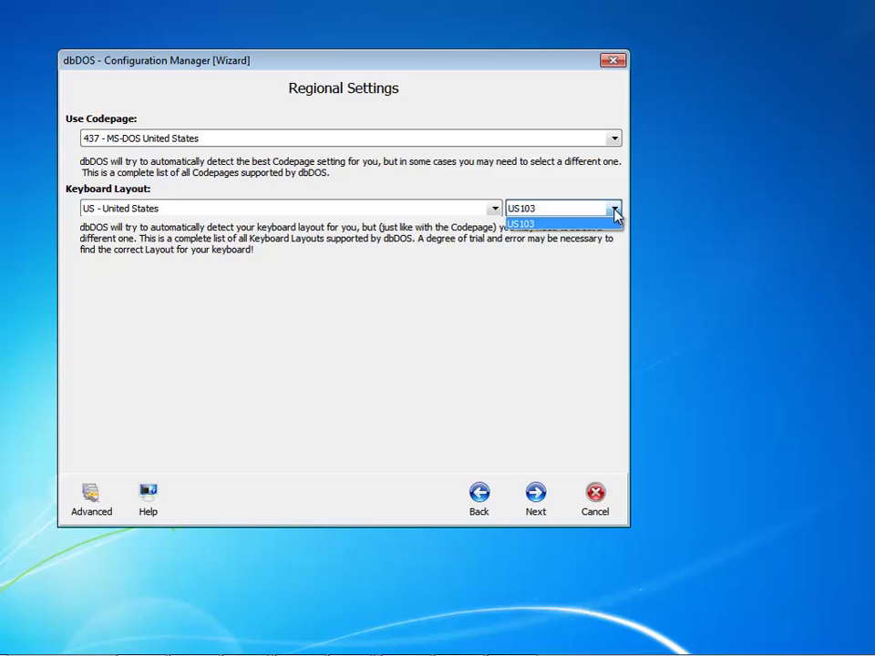
click(616, 212)
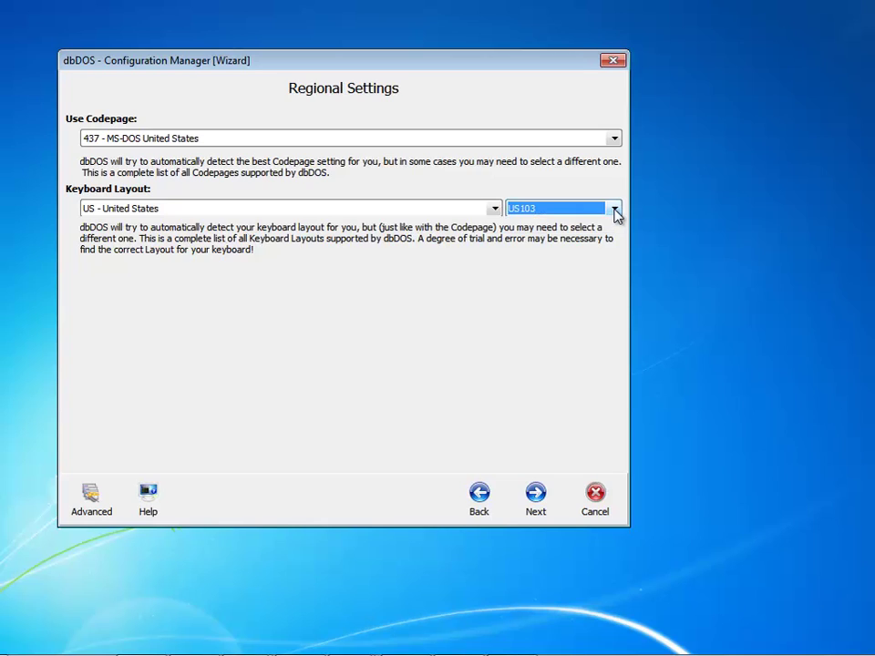
click(535, 497)
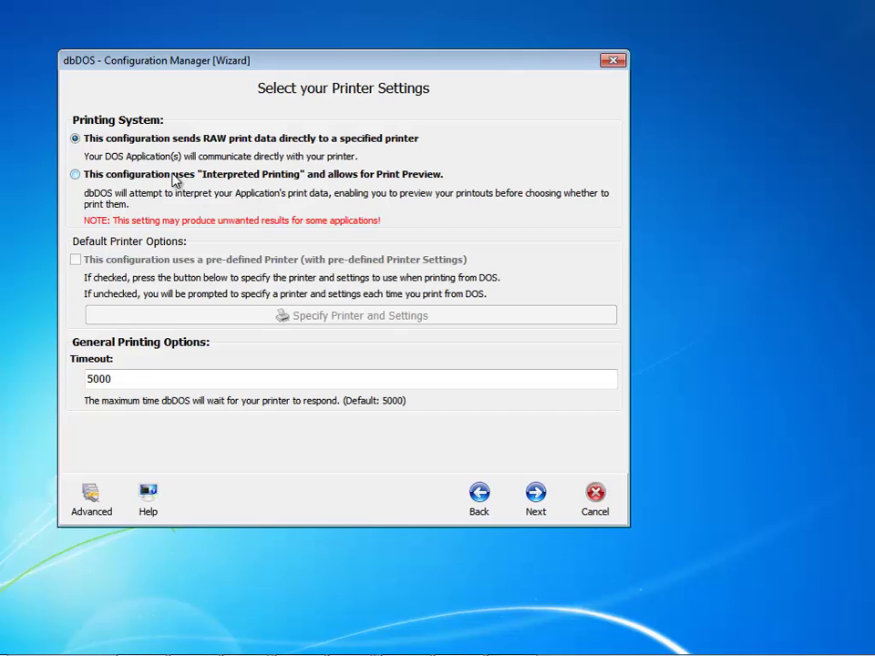
Try the Interpreted Printing option, switch back to sending RAW print data directly to a specified printer, and proceed to the display options.
click(121, 178)
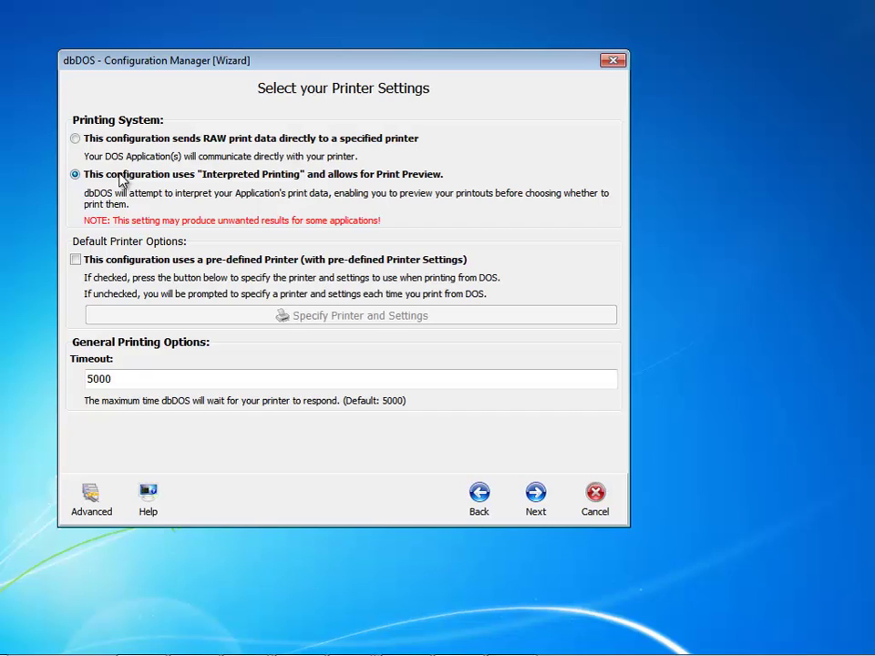
click(114, 141)
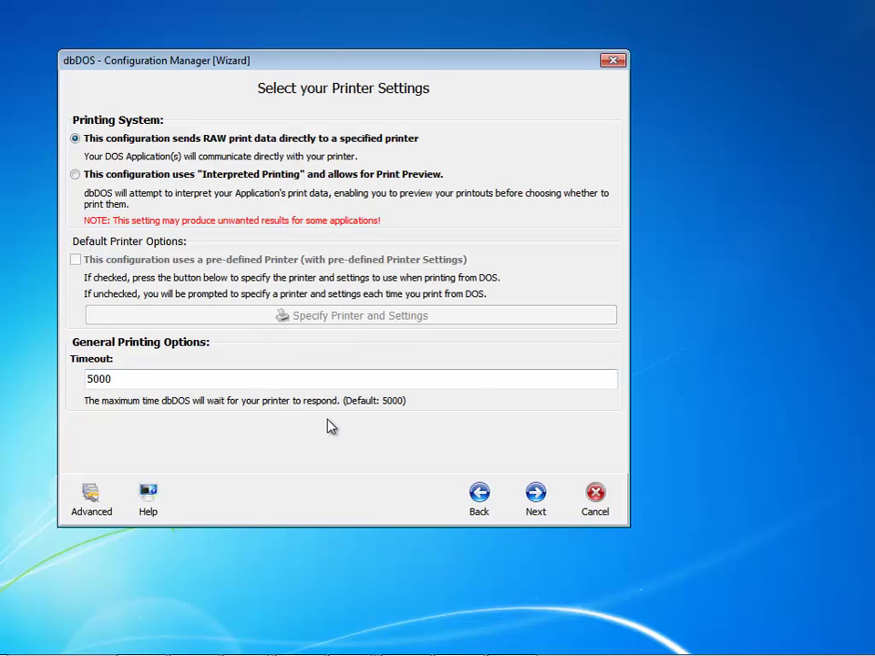
click(524, 497)
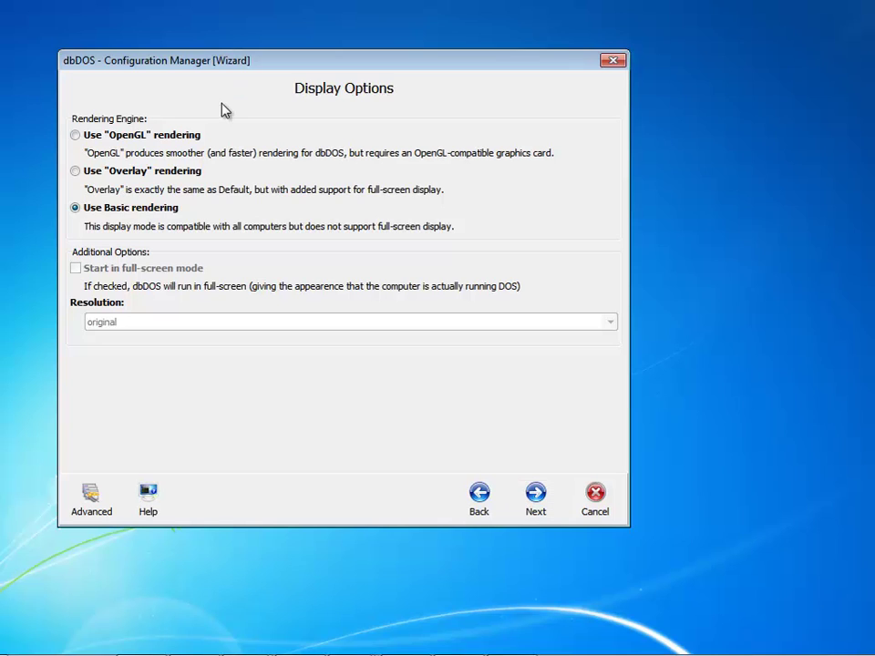
Choose OpenGL rendering with the original resolution and proceed to the launcher and shortcut options.
click(103, 137)
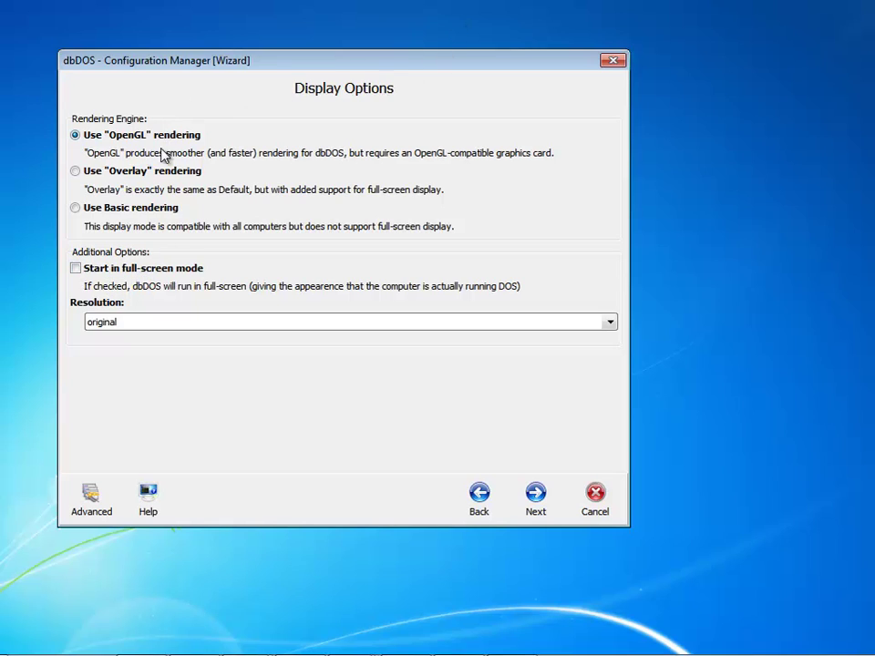
click(180, 330)
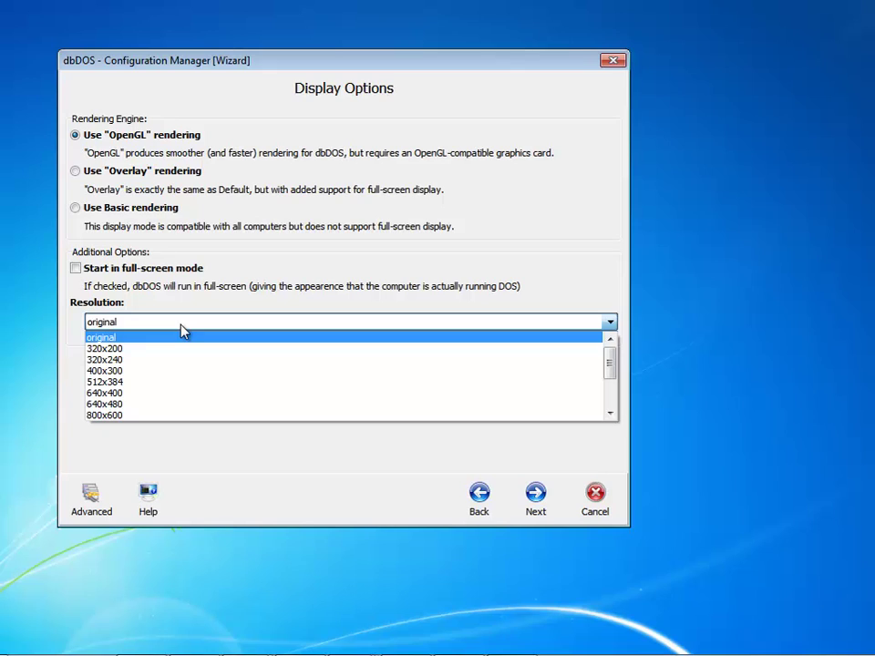
click(232, 321)
click(540, 501)
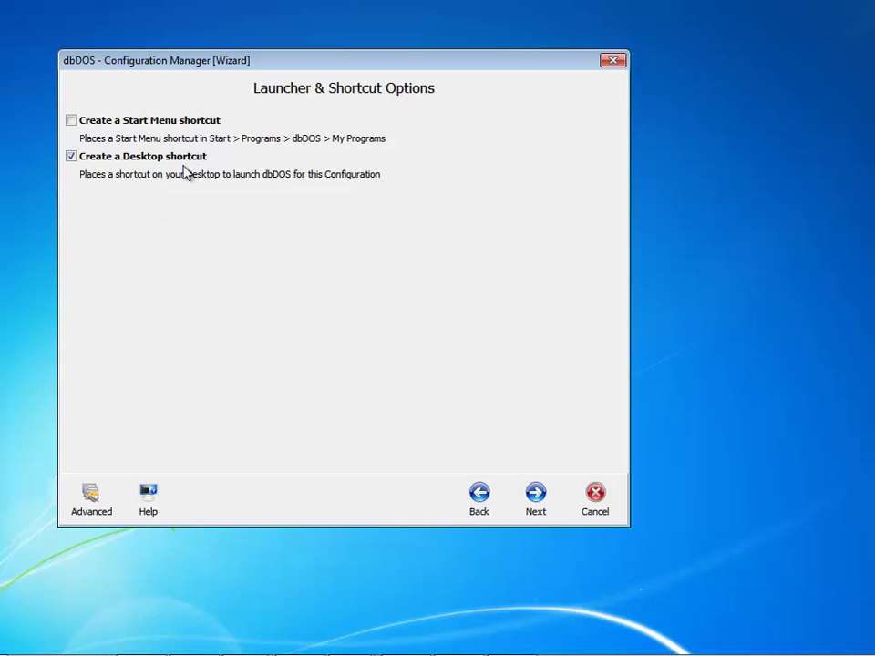
Keep only the desktop shortcut option, finish the wizard, and place the new dbdos pro 2 shortcut clear of the Configuration Manager window.
click(531, 511)
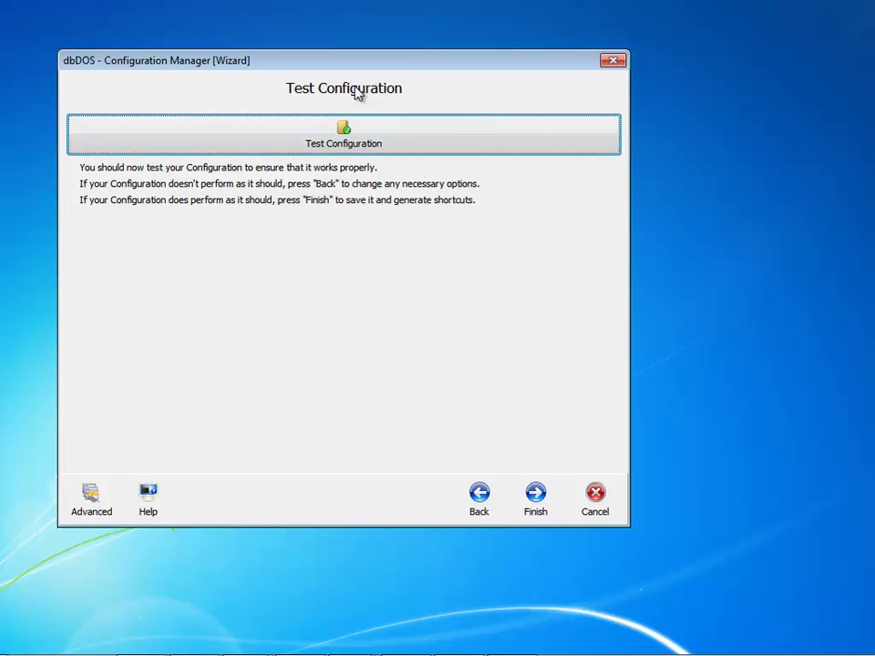
click(543, 515)
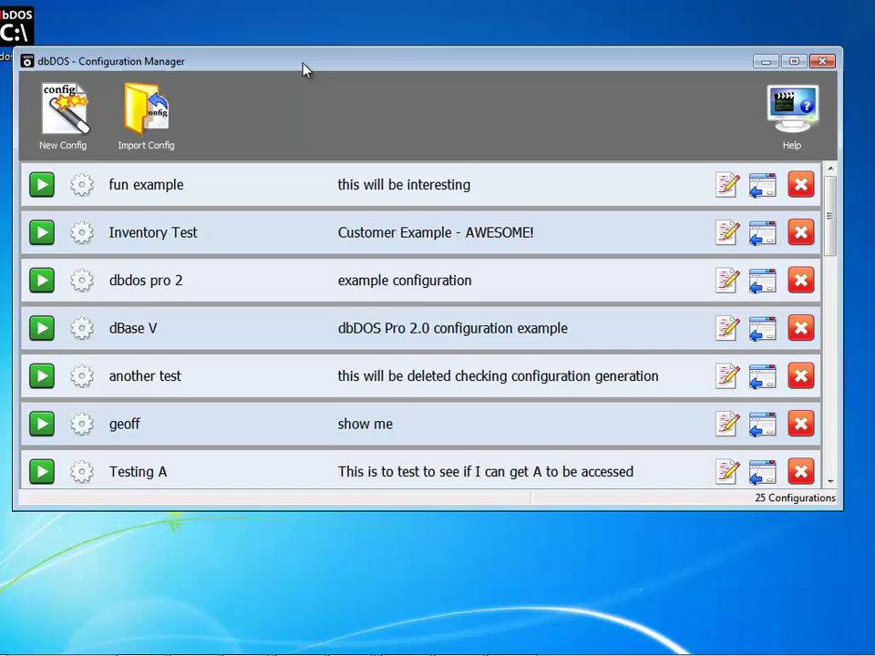
drag(305, 70, 306, 110)
drag(47, 34, 173, 36)
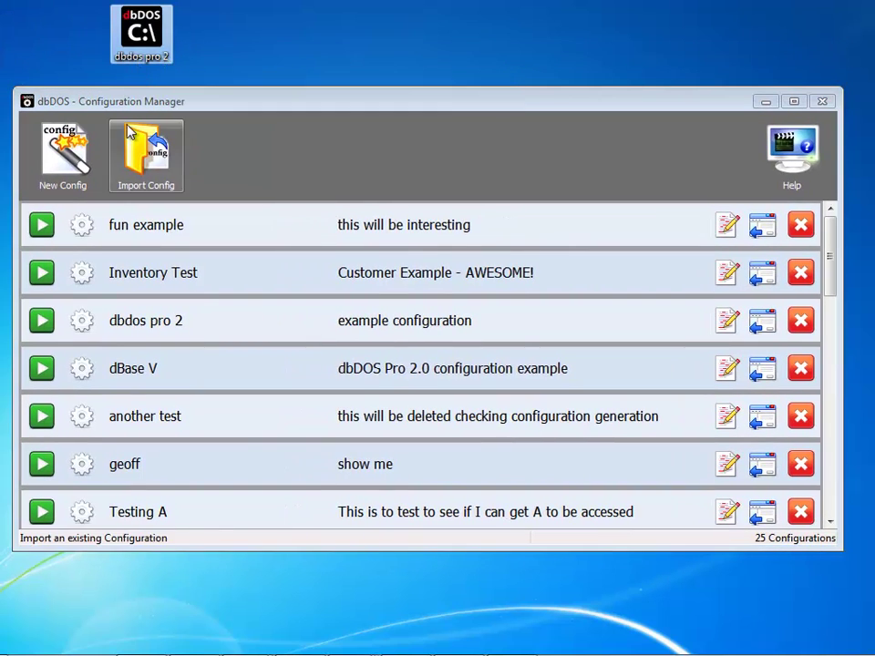
Launch dbdos pro 2 from its desktop shortcut and list drive C with dir /w, dir *.exe and dir *.
double_click(154, 41)
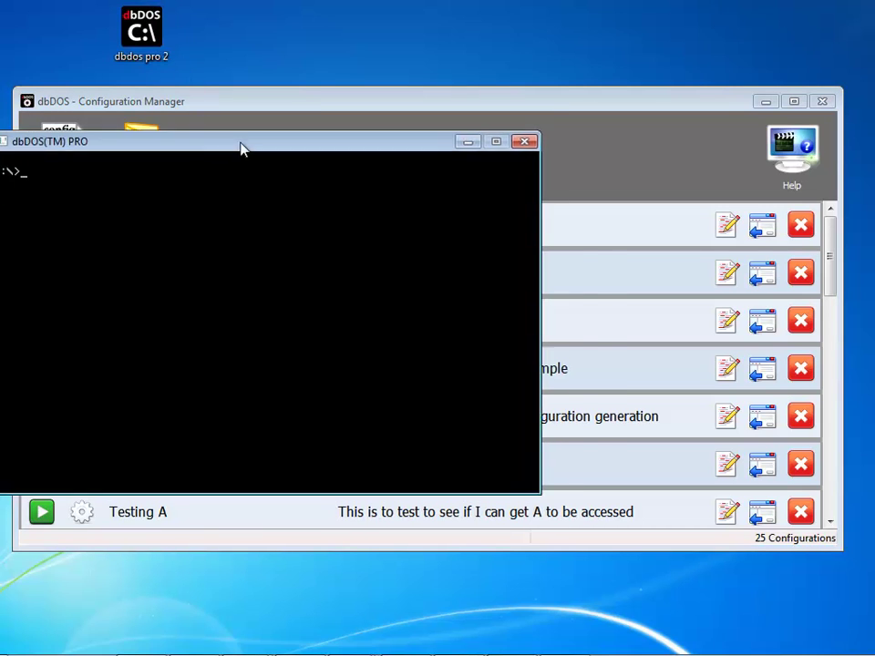
drag(241, 147, 299, 136)
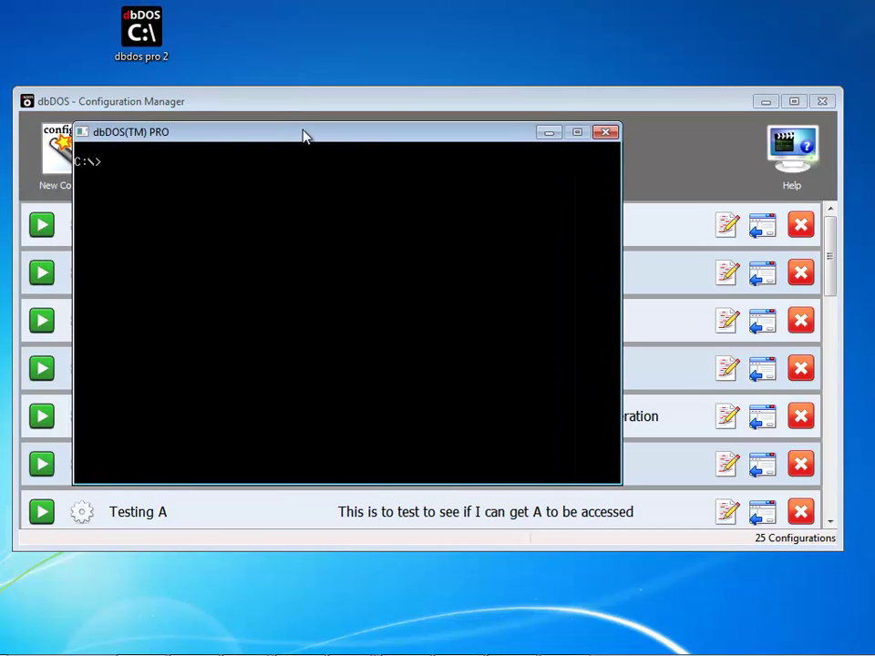
text(dir /w)
key(Return)
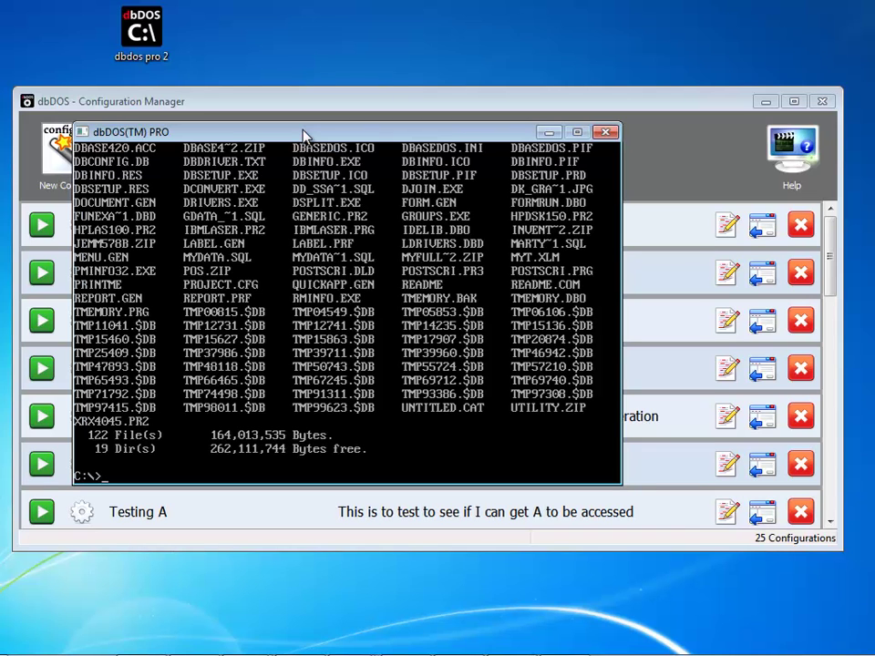
text(dir *.exe)
key(Return)
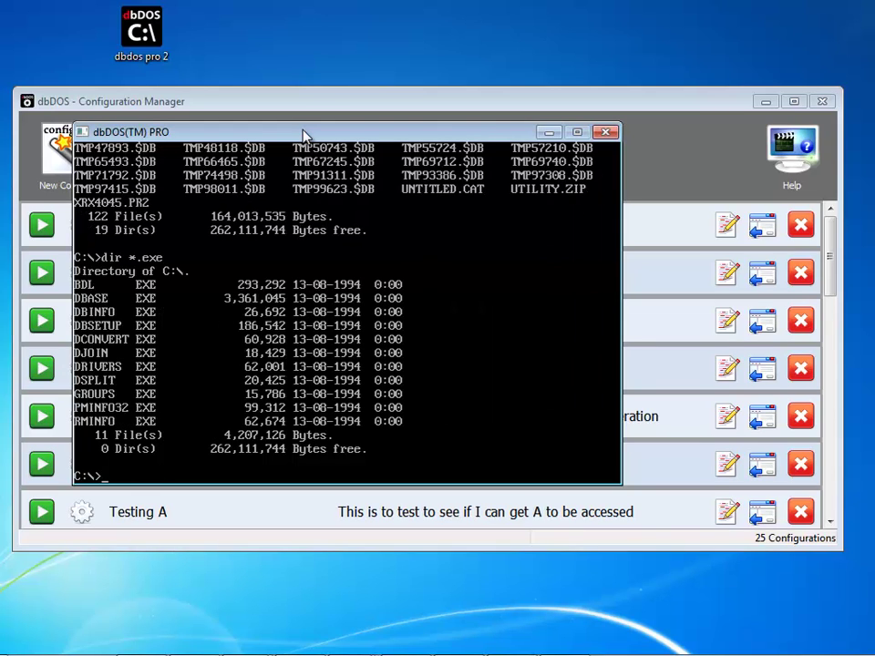
text(dir *.)
key(Return)
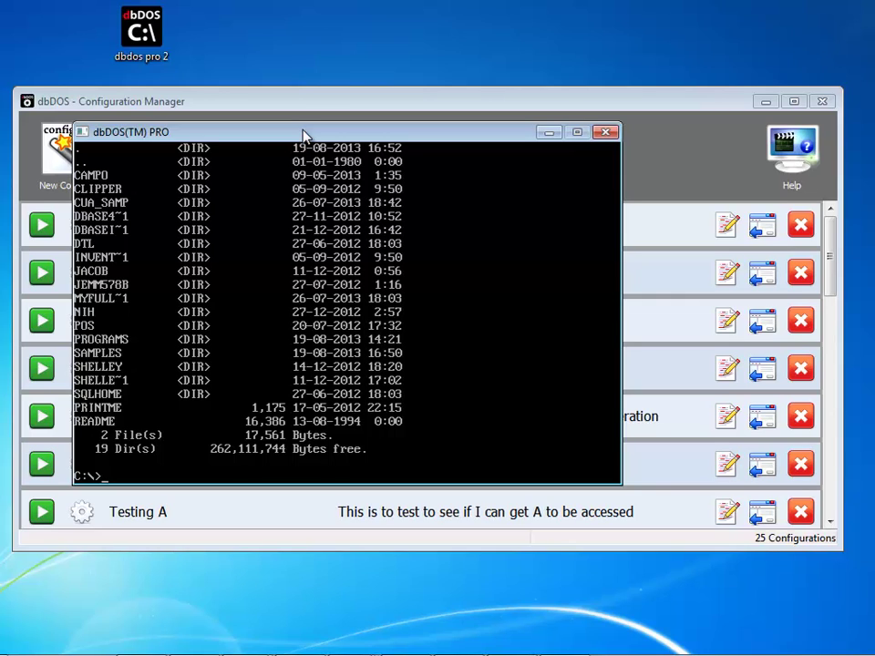
Start dBASE from the C:\ prompt with the dbase command, and exit it back to DOS.
text(dbase)
key(Return)
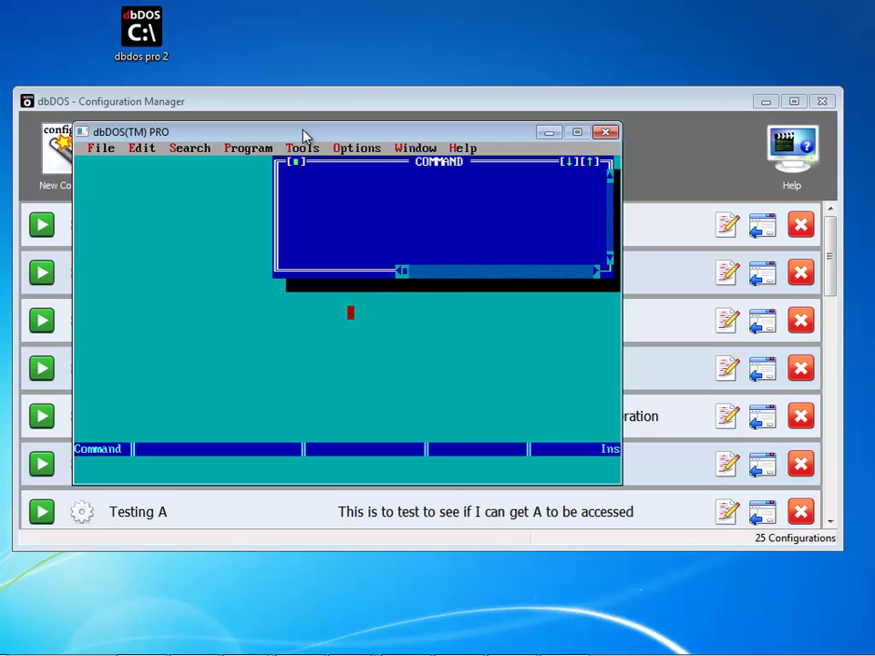
click(97, 153)
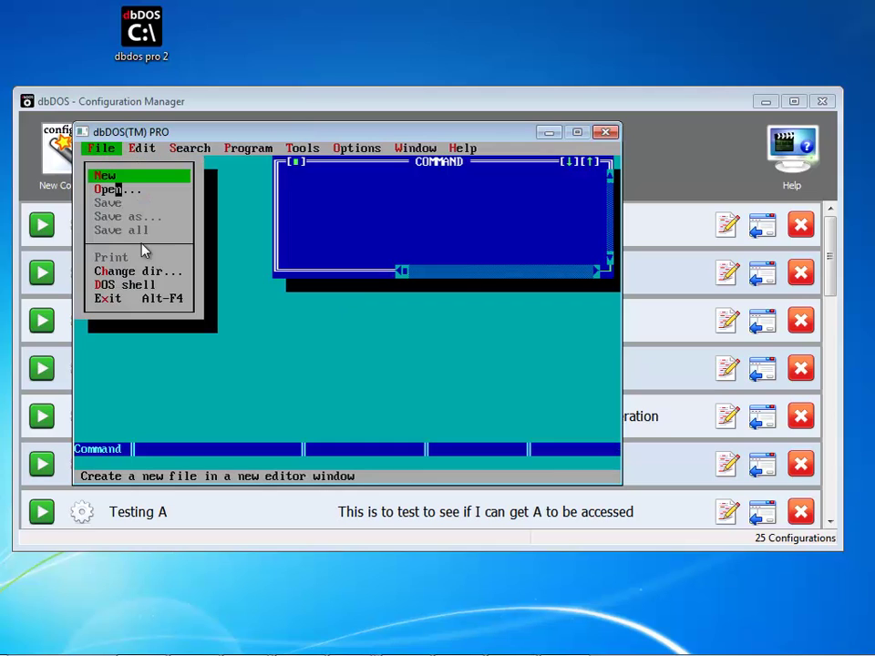
click(106, 299)
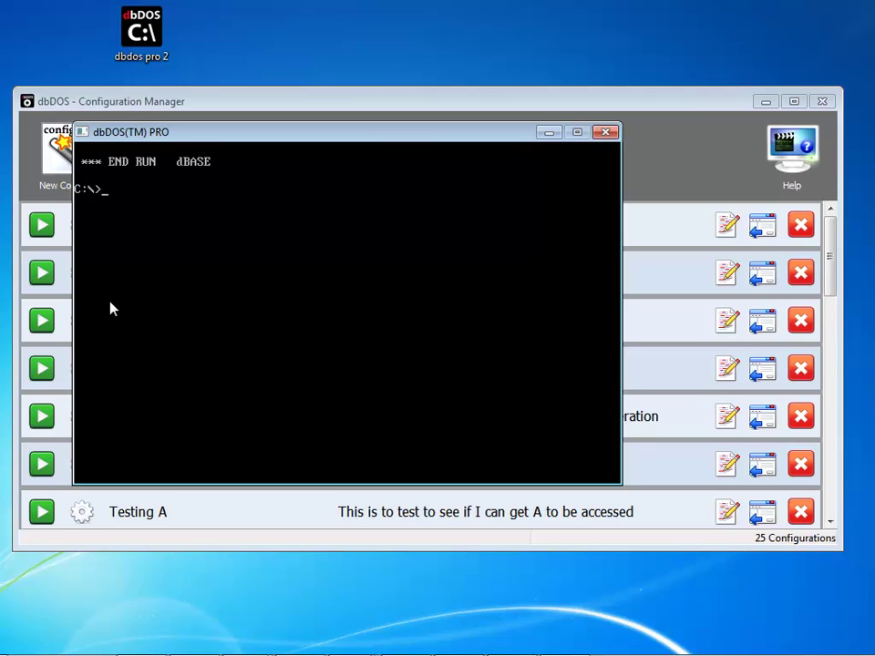
List the extensionless entries on drive C with dir *. and change to the samples directory.
text(dir *l)
key(BackSpace)
text(.)
key(Return)
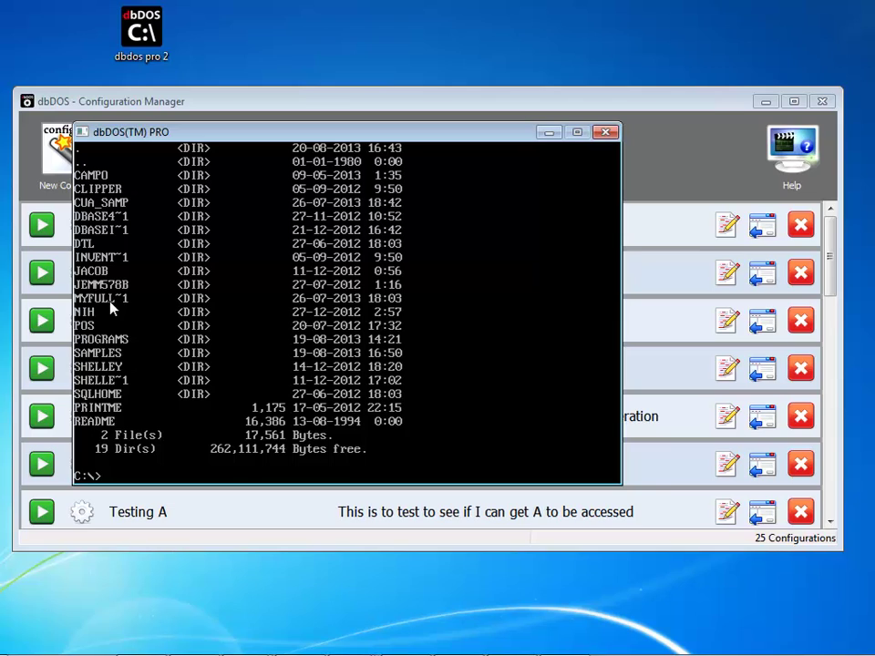
text(cd samples)
key(Return)
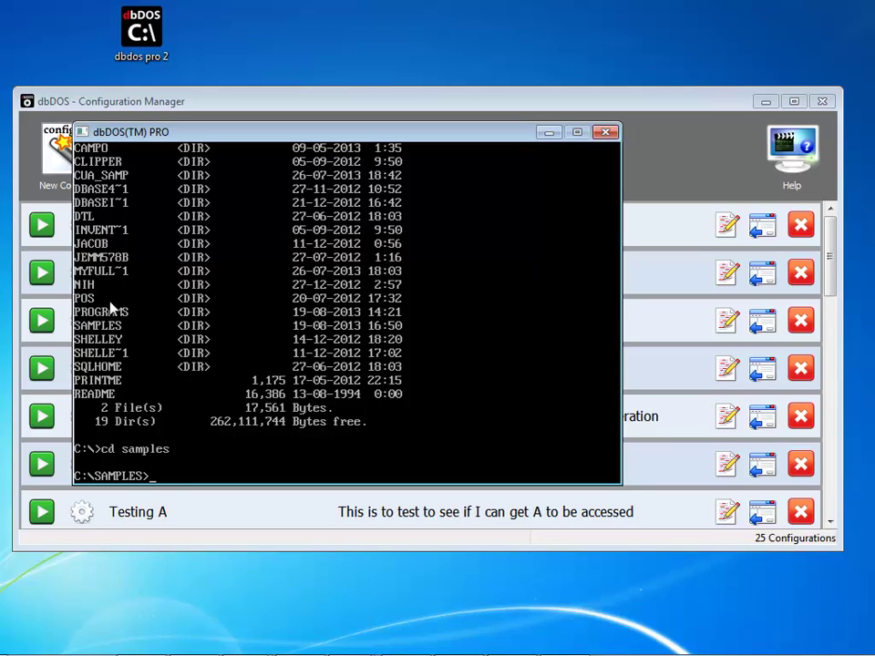
Run areacode.exe from the samples directory, quit the area code program, and exit the dbDOS session.
text(aras)
key(BackSpace)
key(BackSpace)
text(eacode.c)
key(BackSpace)
text(exe)
key(Return)
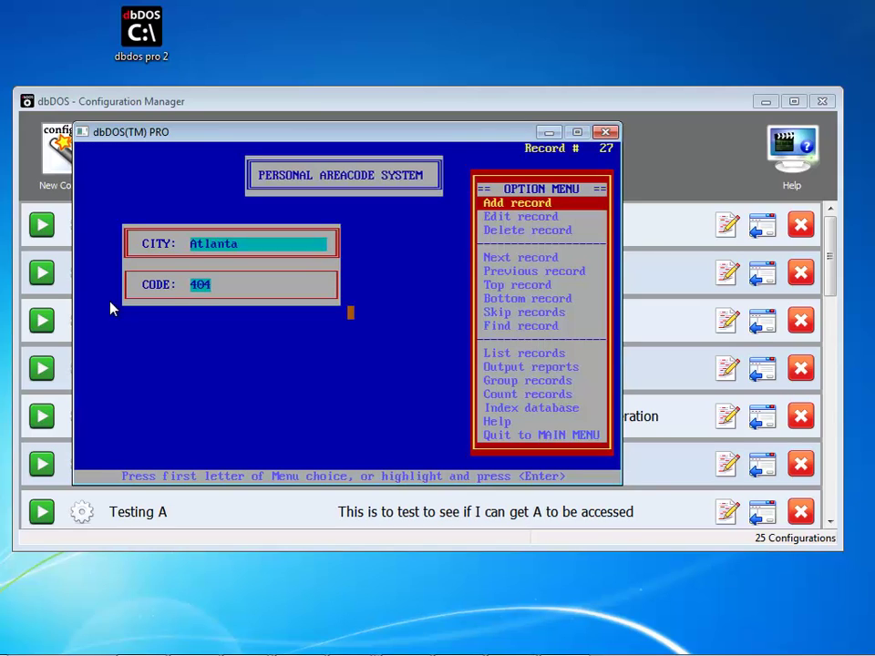
key(q)
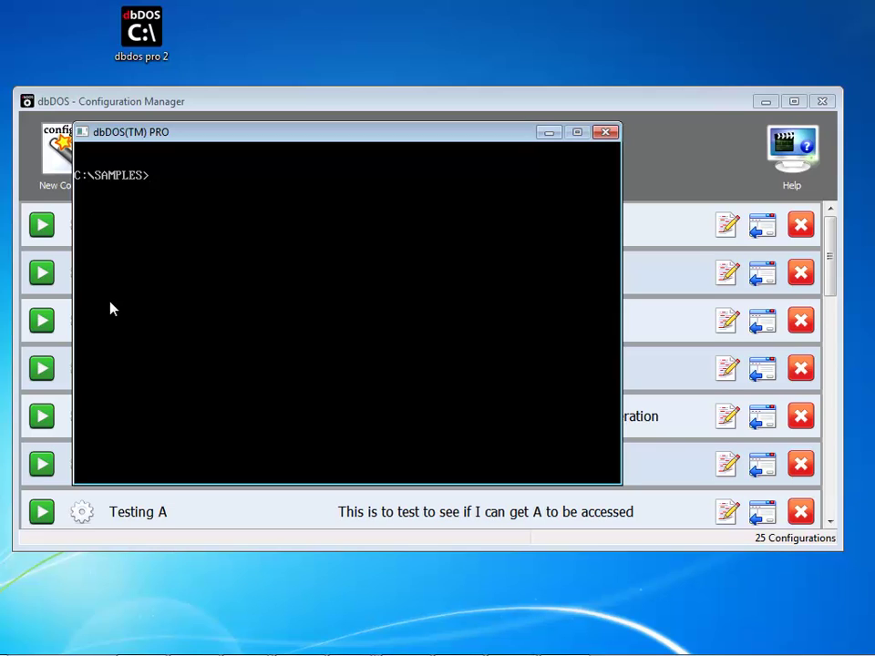
text(exit)
key(Return)
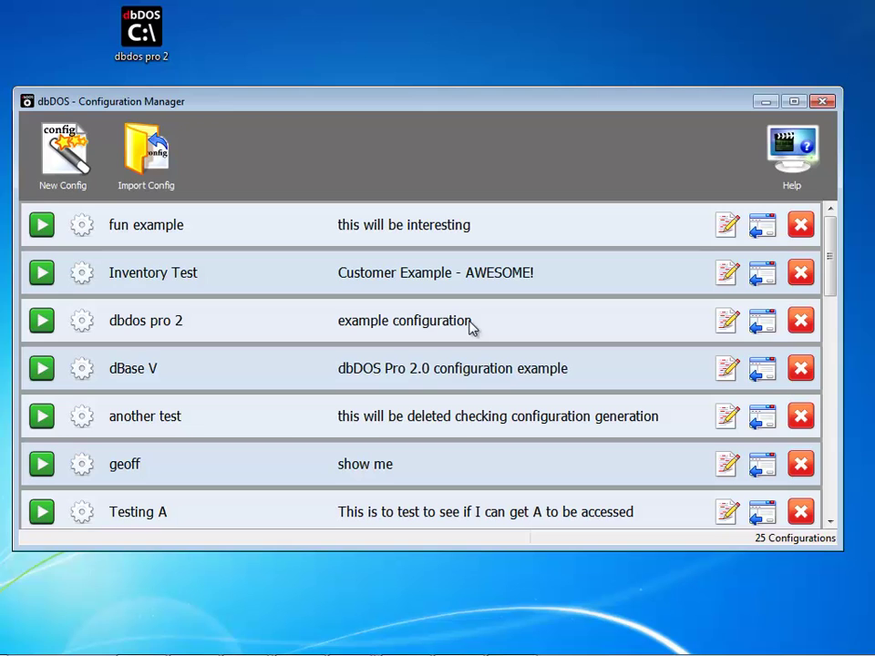
Reopen dbdos pro 2 from the desktop shortcut to view its window at the original resolution, and exit the session.
double_click(145, 41)
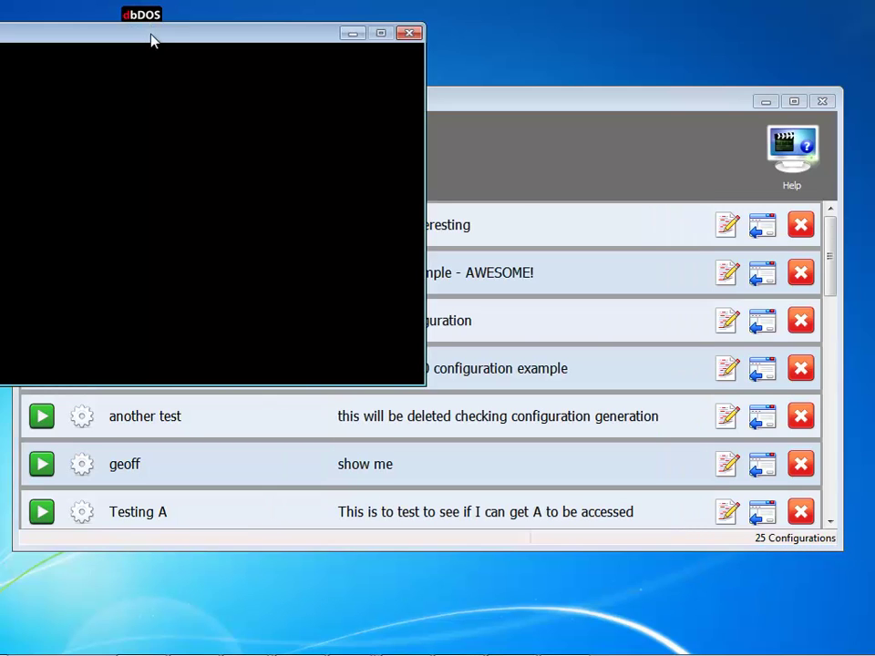
drag(152, 40, 353, 73)
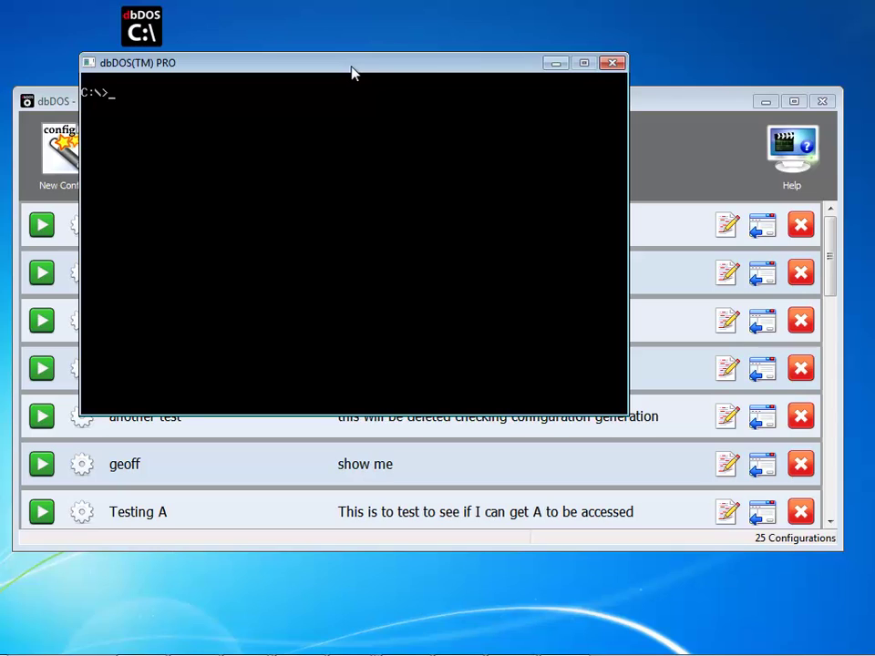
text(exit)
key(Return)
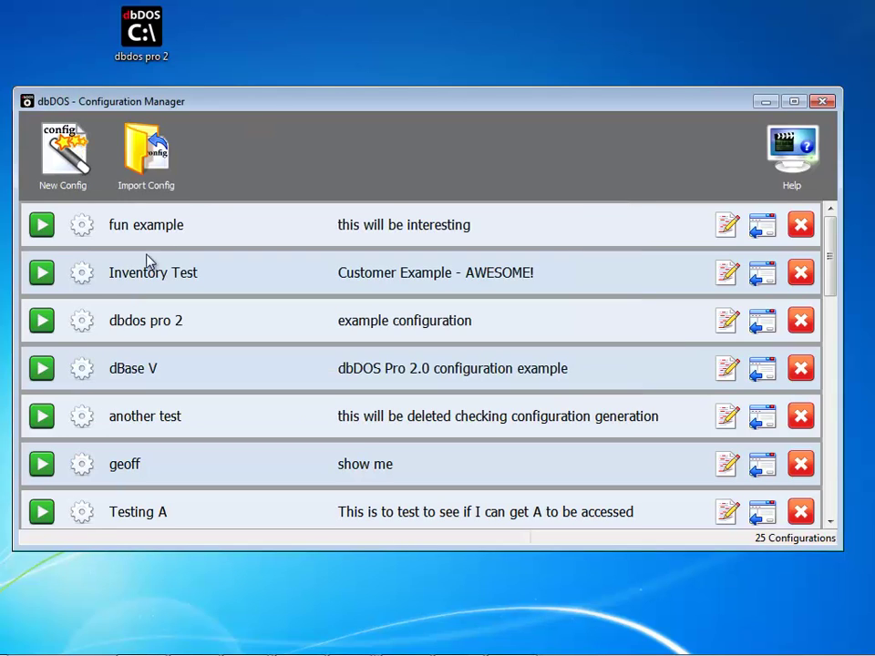
Edit the dbdos pro 2 configuration to use a 1280x720 display resolution, leaving the other settings as they are, and save it.
click(82, 321)
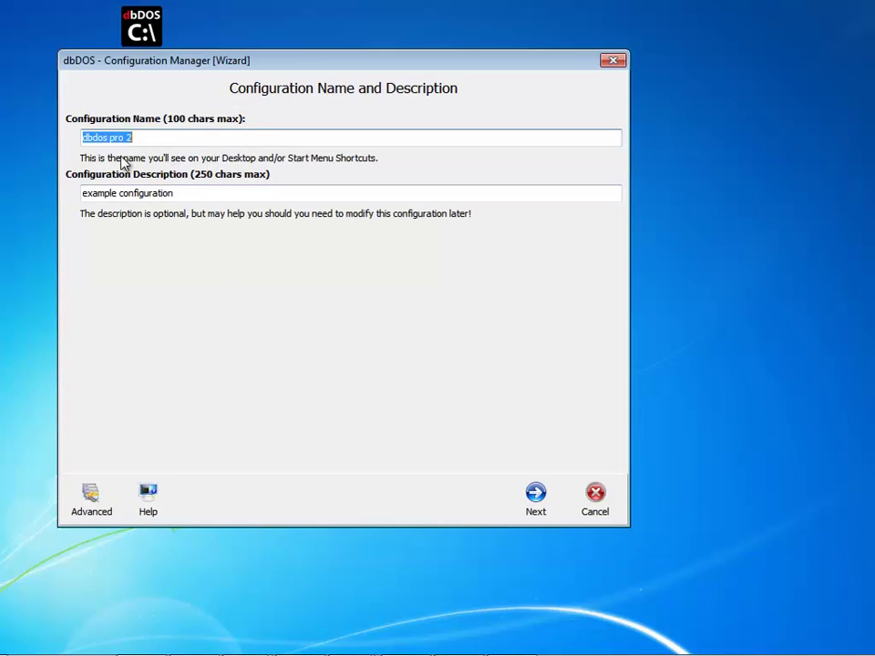
click(535, 495)
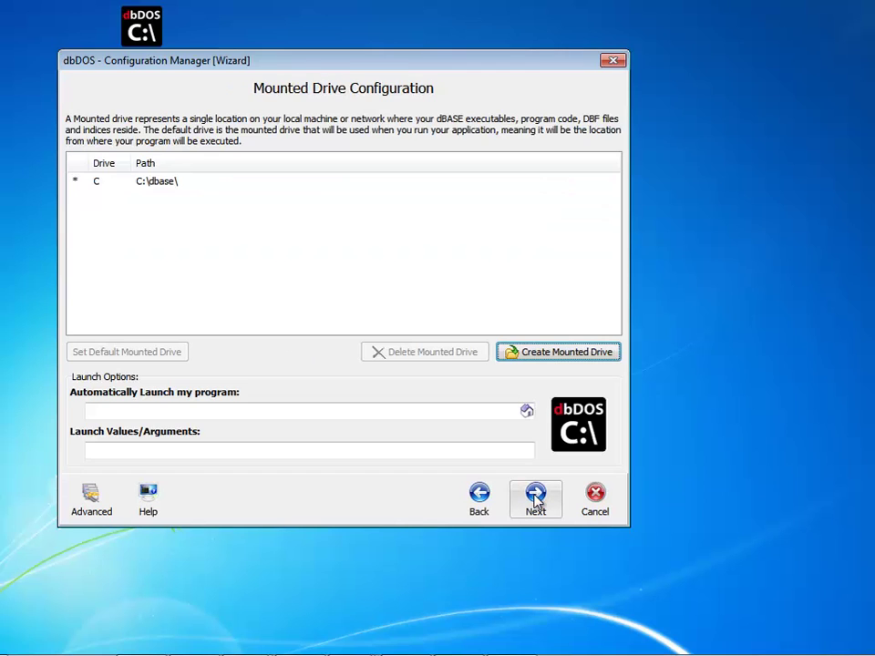
click(535, 495)
click(535, 495)
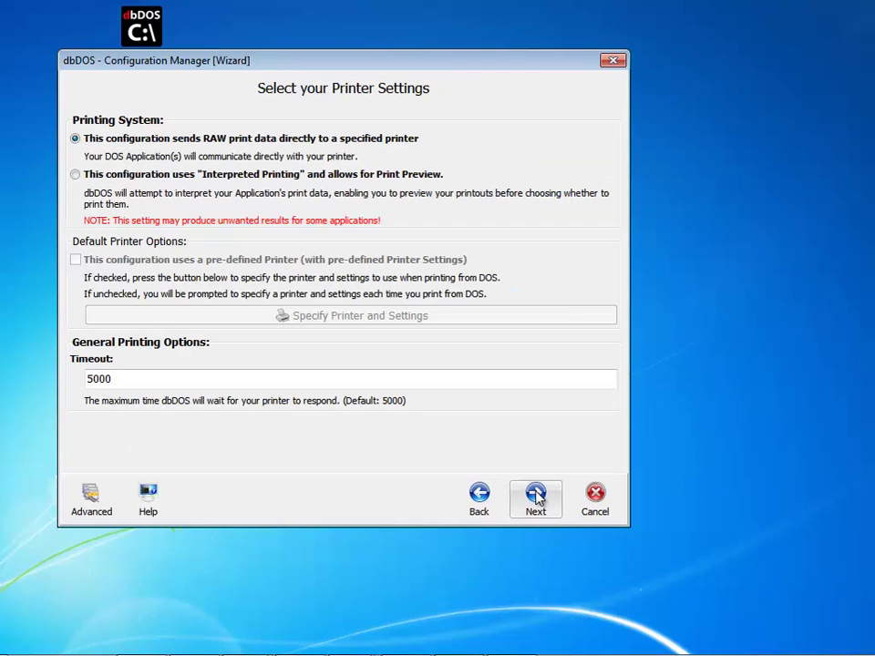
click(535, 495)
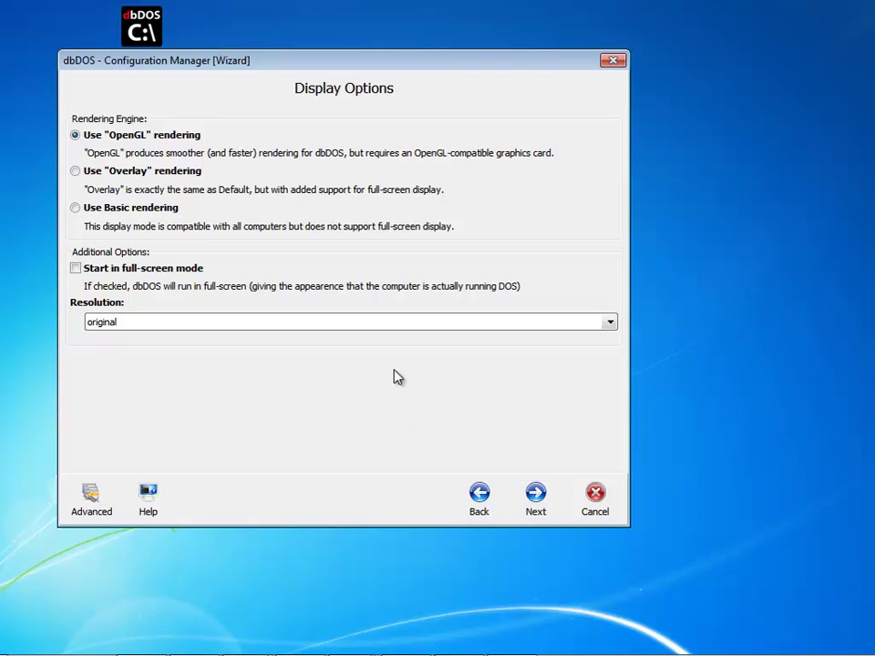
click(427, 324)
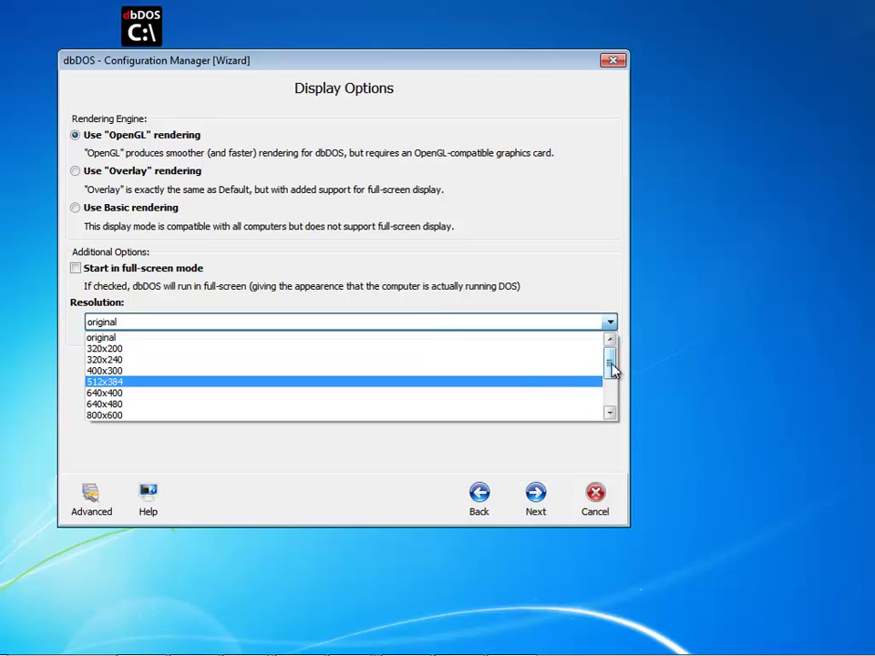
drag(611, 366, 611, 388)
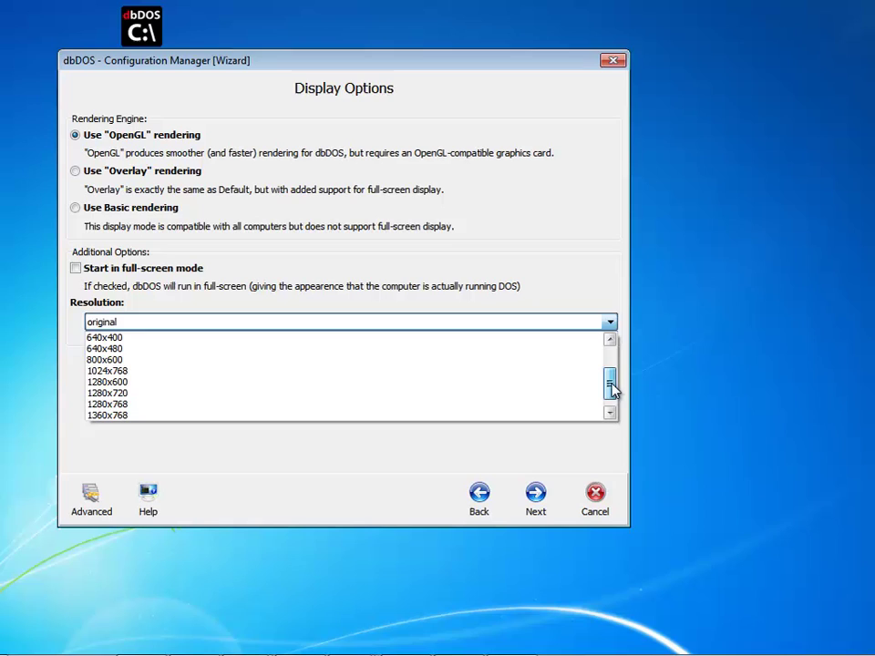
click(269, 397)
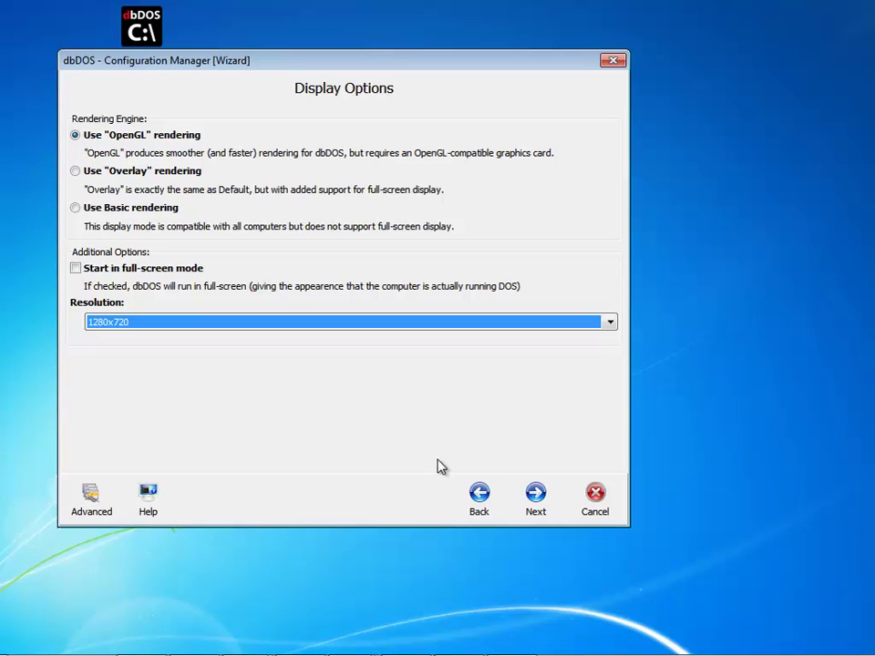
click(539, 495)
click(539, 496)
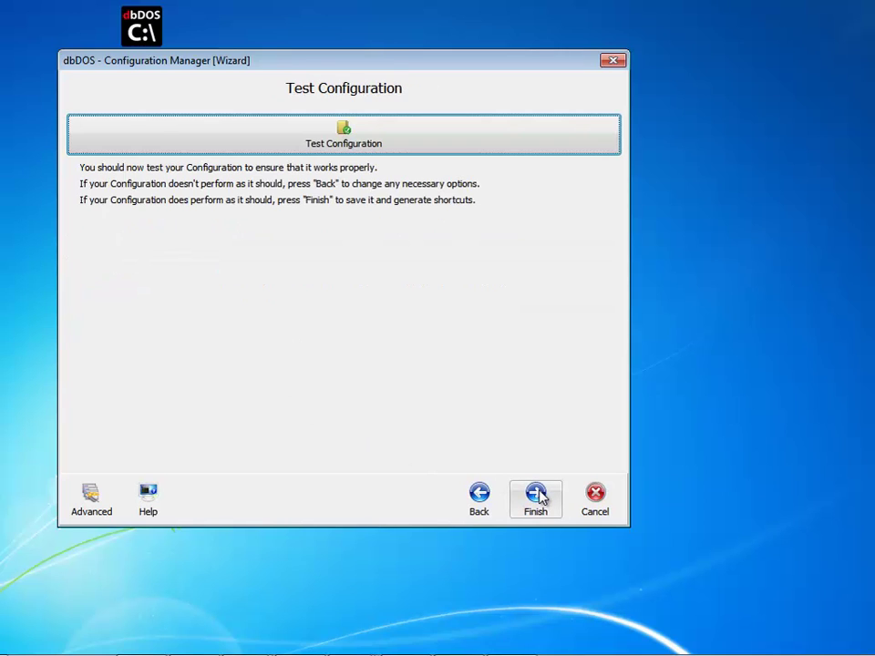
click(537, 495)
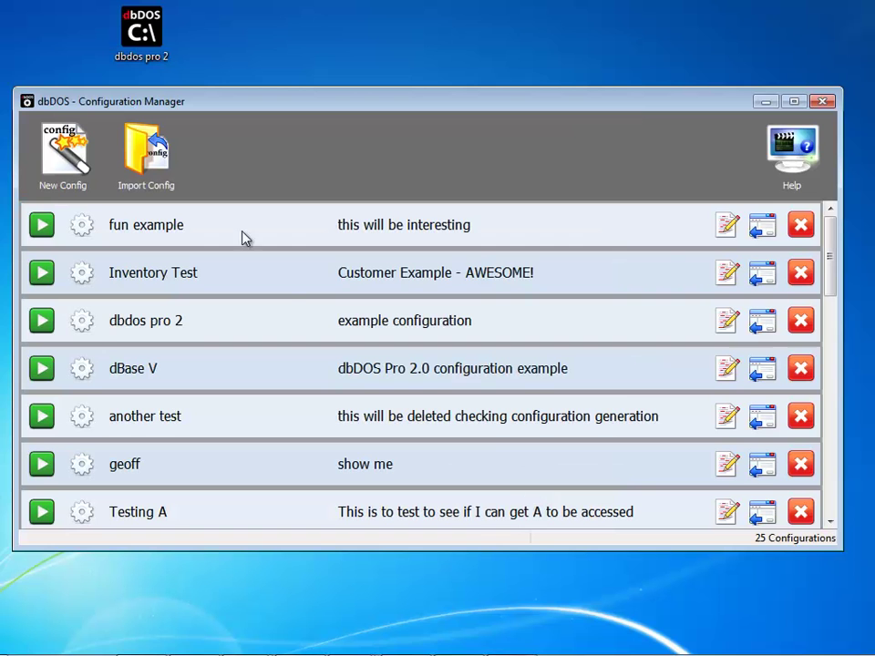
Launch dbdos pro 2 from the desktop shortcut, reposition its window, and start dBASE with the dbase command.
double_click(143, 36)
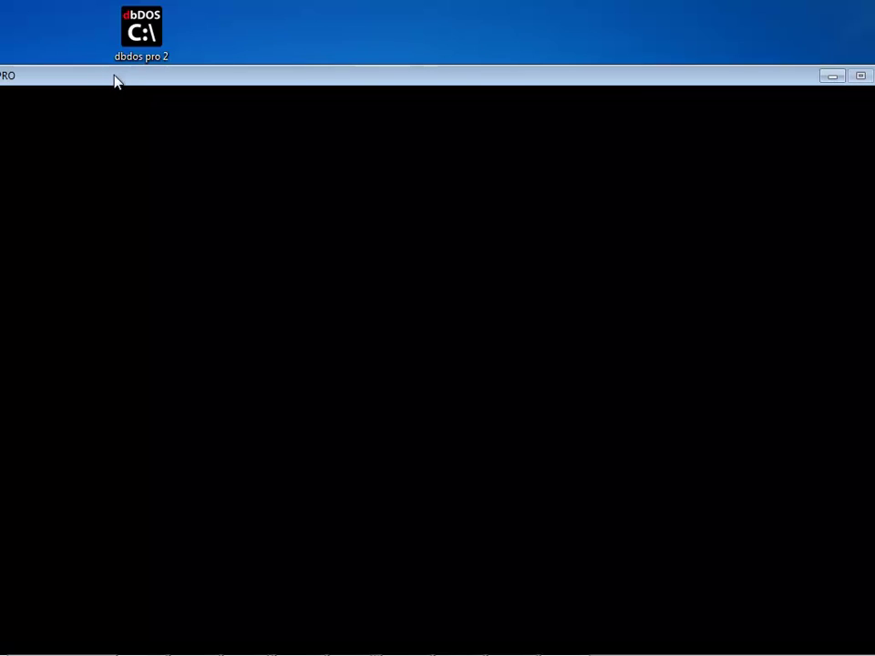
drag(114, 81, 195, 24)
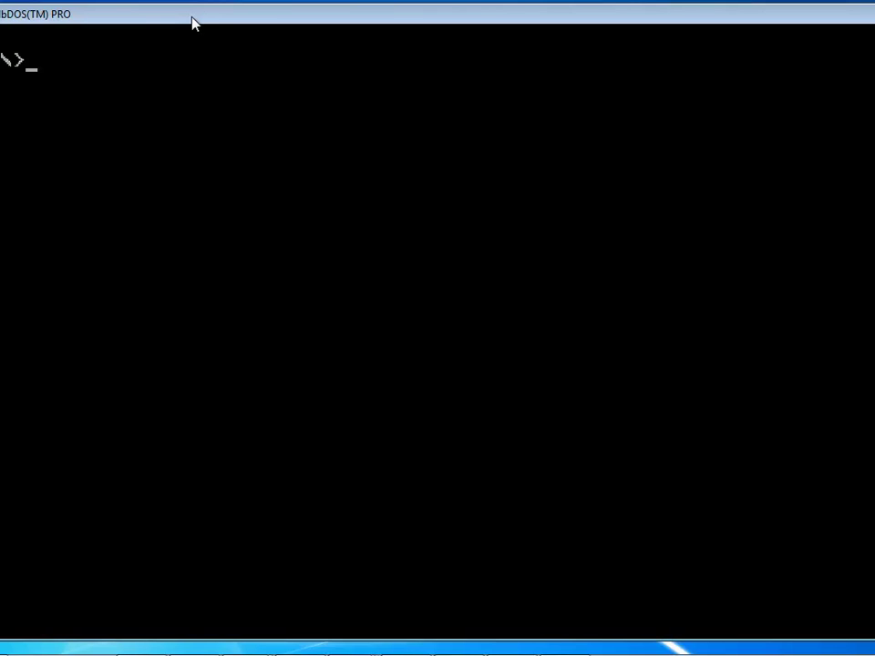
text(dbas)
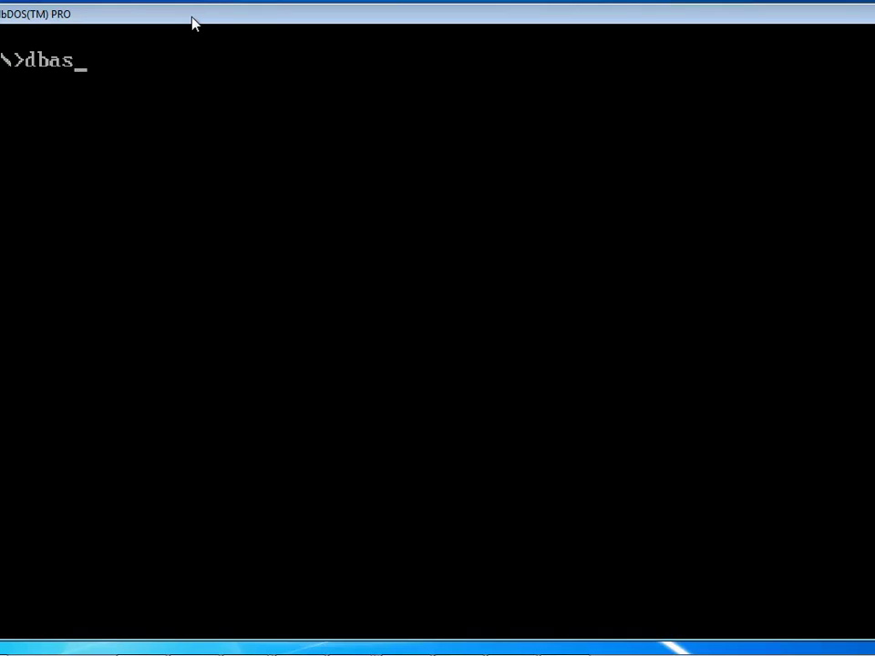
text(e)
key(Return)
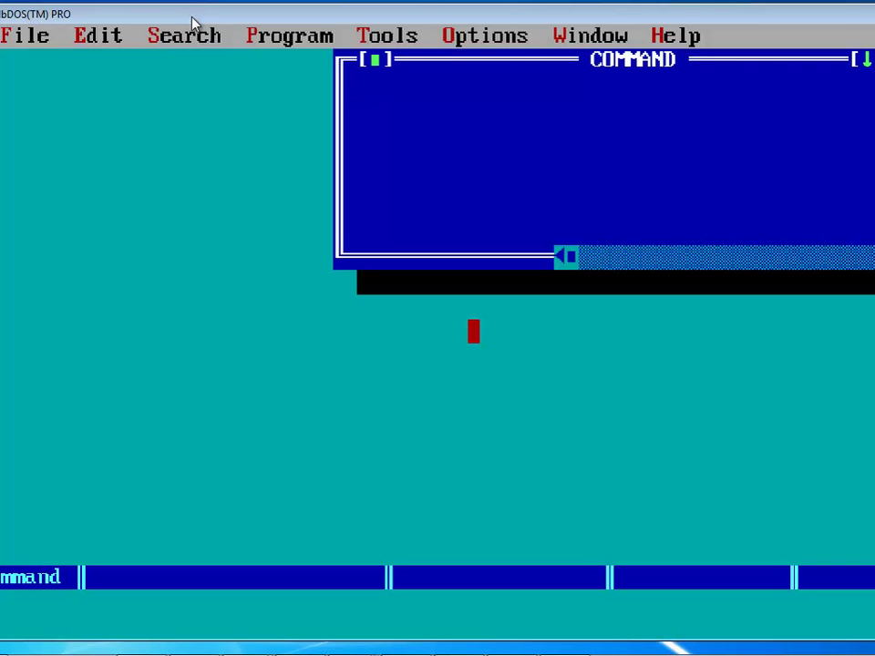
Exit dBASE back to the DOS prompt and end the dbDOS session with the exit command.
click(27, 34)
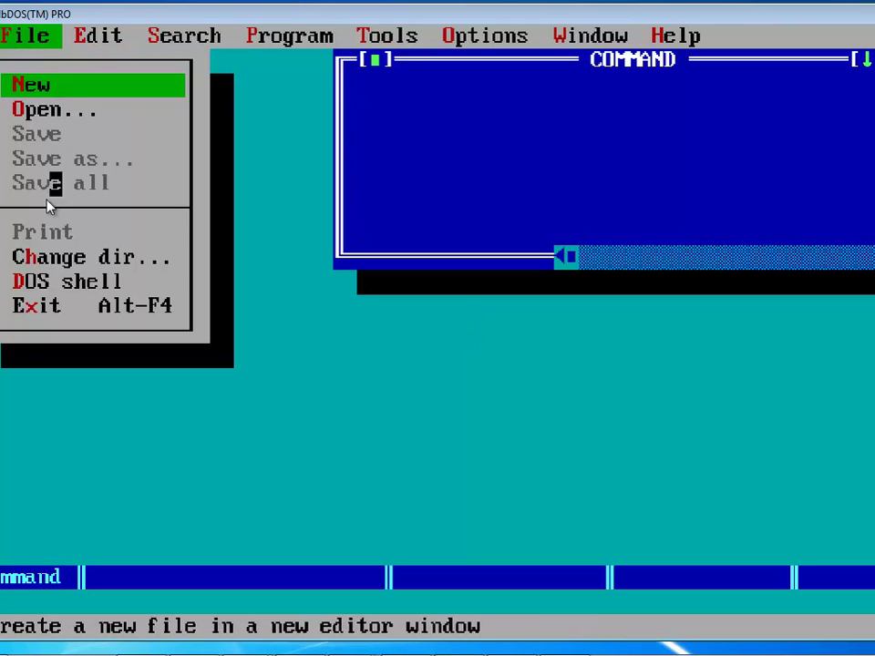
click(28, 306)
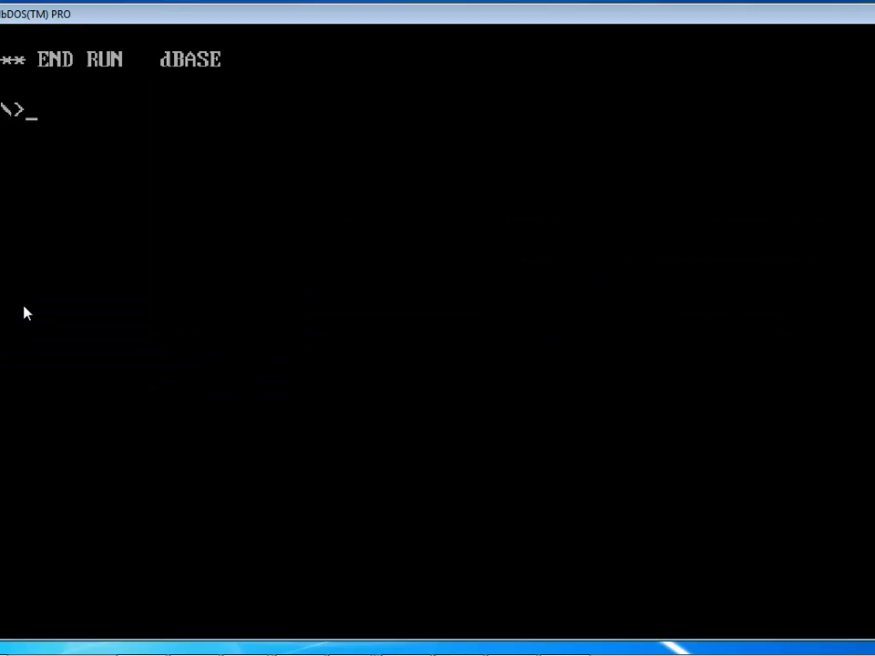
text(exit)
key(Return)
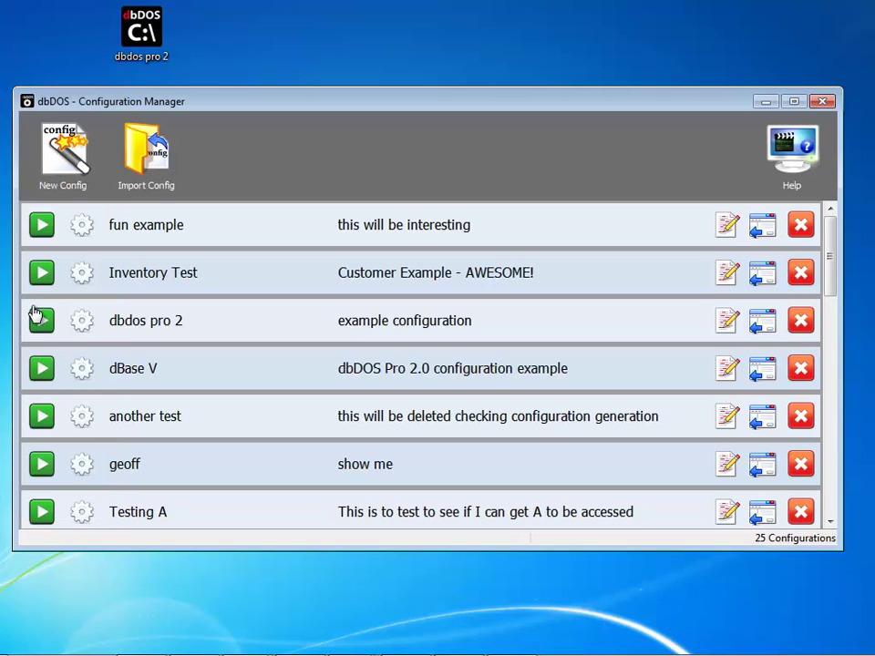
Edit the dbdos pro 2 configuration to use a 1024x768 display resolution, leaving the other settings as they are, and save it.
click(83, 324)
click(534, 508)
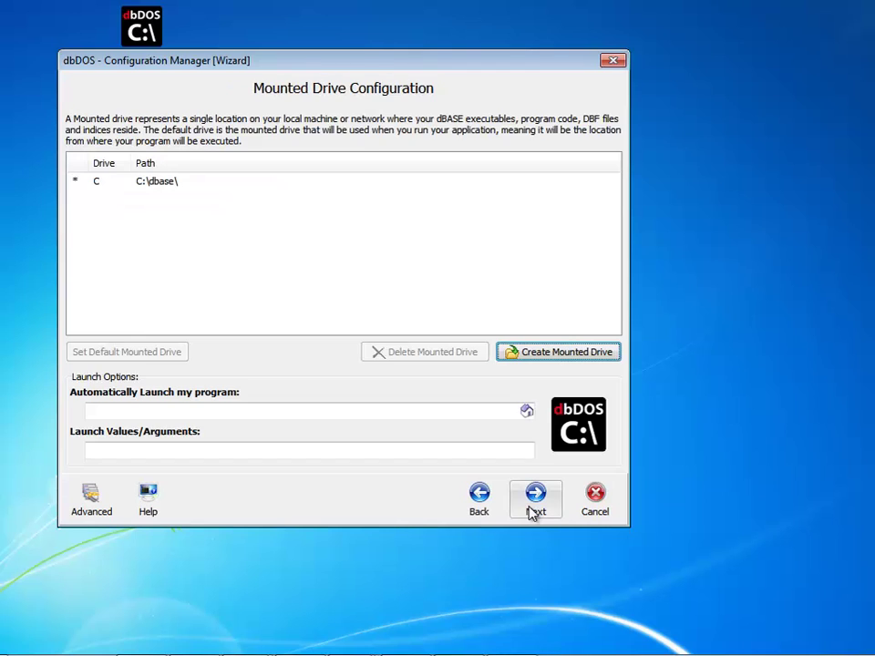
click(535, 511)
click(535, 510)
click(535, 503)
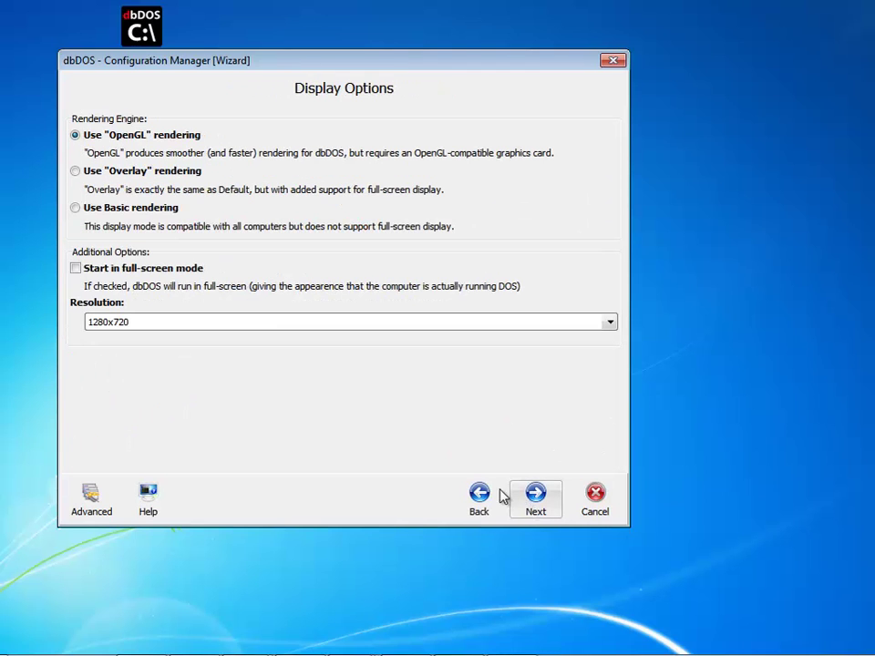
click(276, 327)
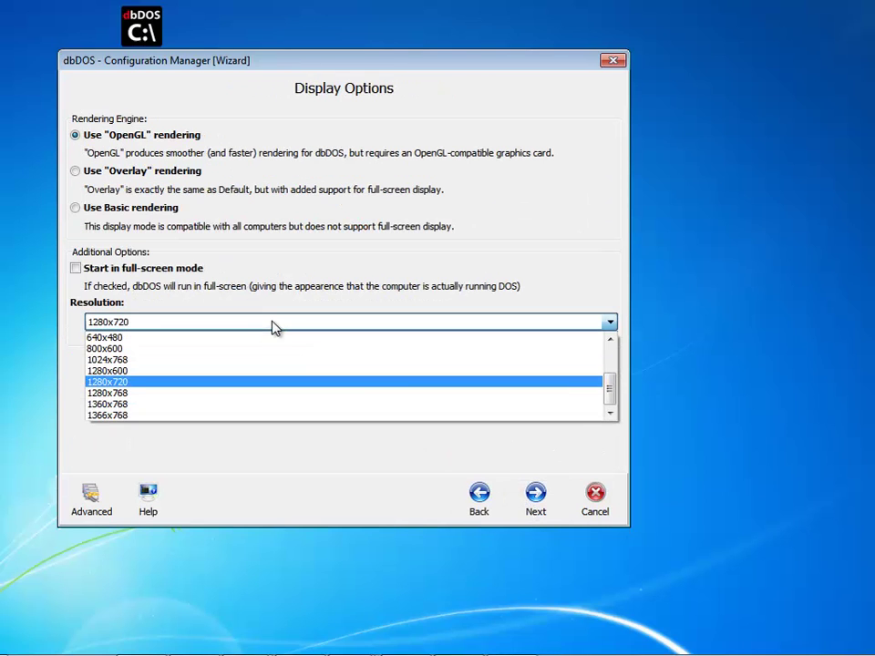
click(233, 366)
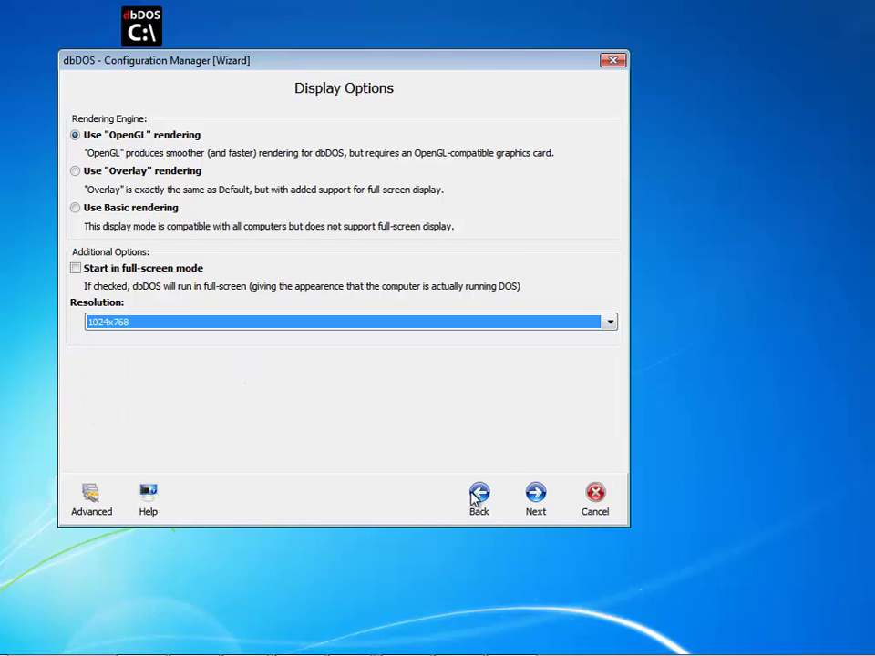
click(533, 504)
click(532, 504)
click(532, 504)
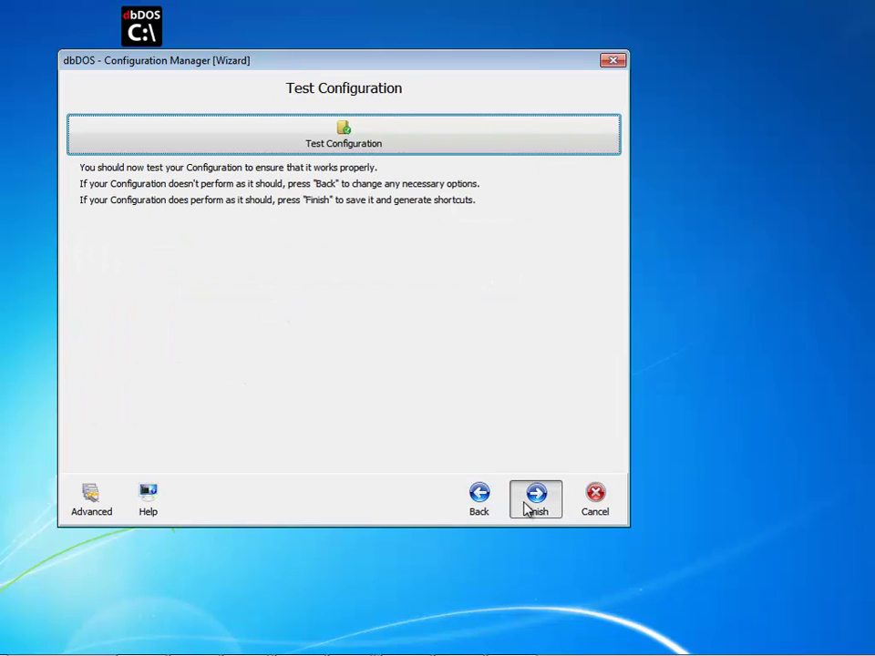
Launch dbdos pro 2 from the desktop shortcut, move its window fully into view, and start dBASE with the dbase command.
double_click(152, 55)
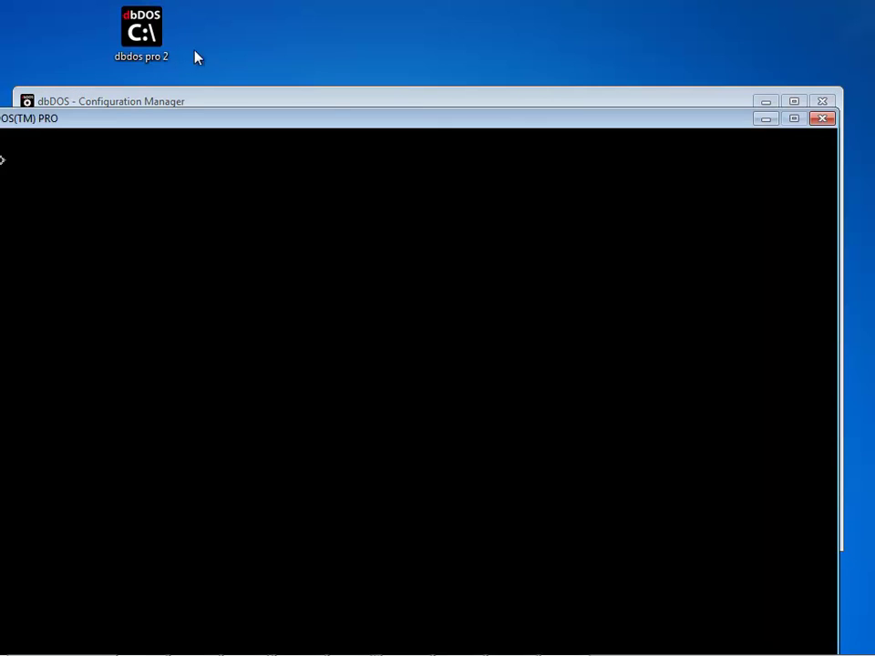
drag(342, 113, 366, 42)
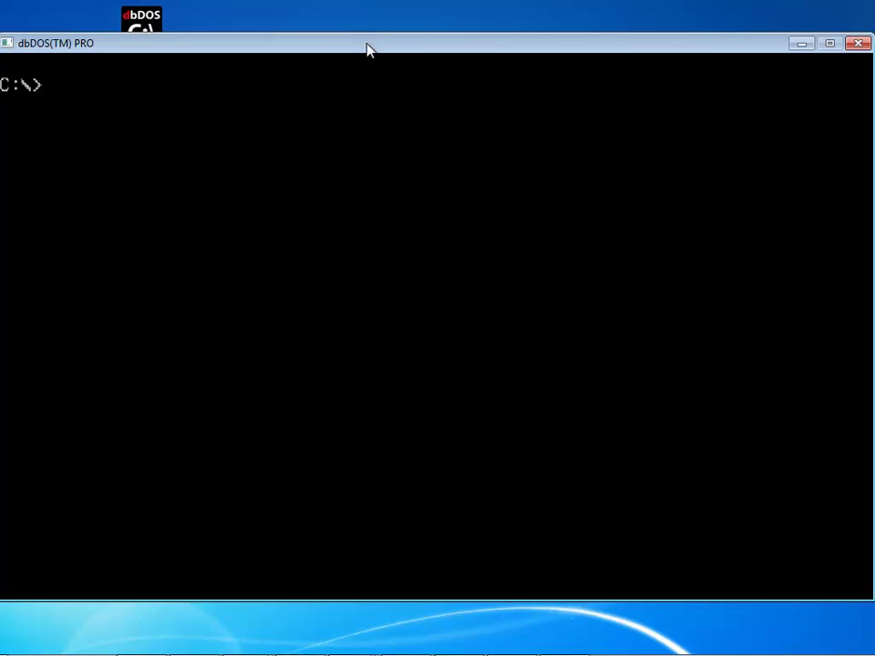
text(dbase)
key(Return)
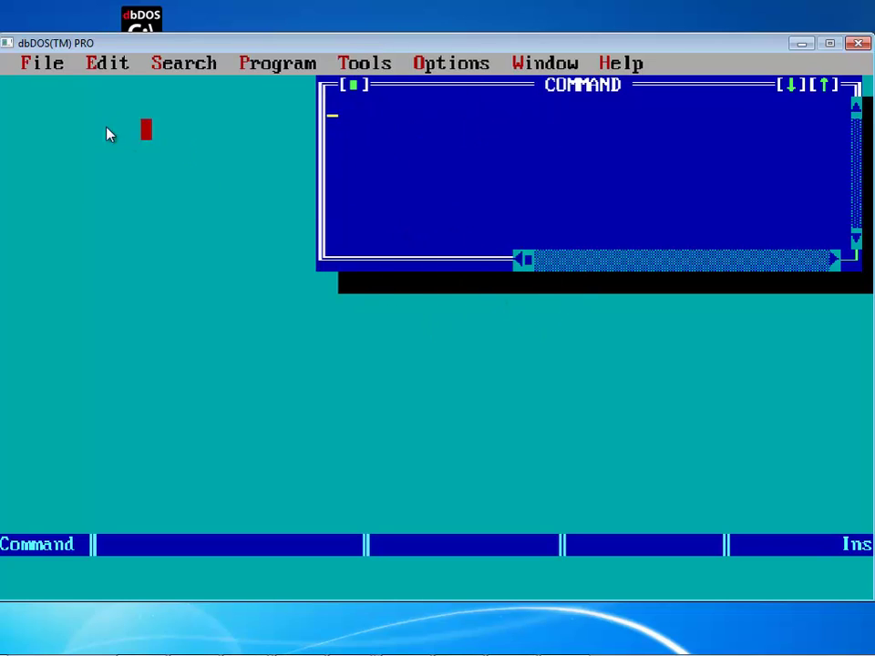
Exit dBASE to the DOS prompt and close the dbDOS session with the exit command.
click(41, 70)
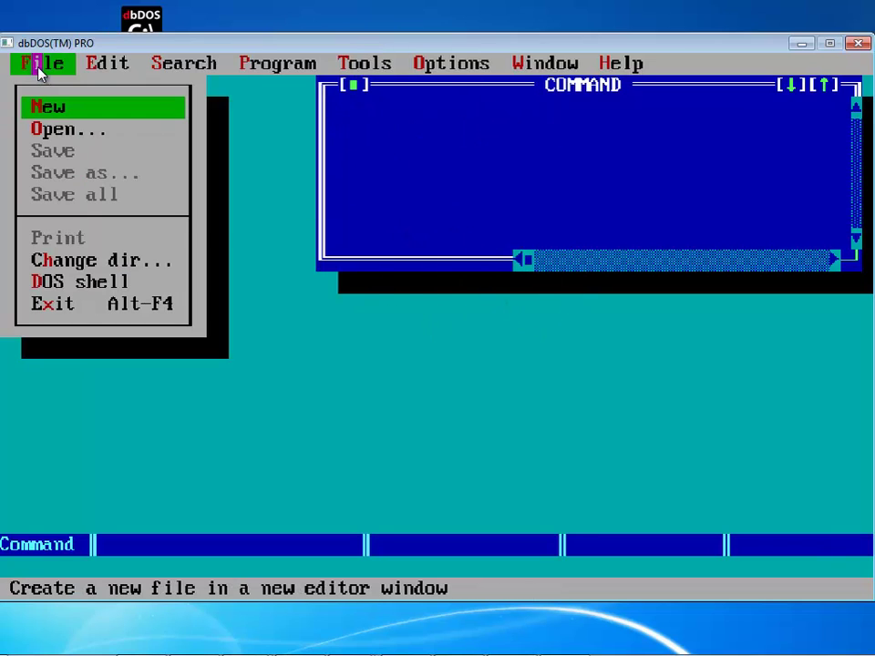
click(53, 304)
text(exit)
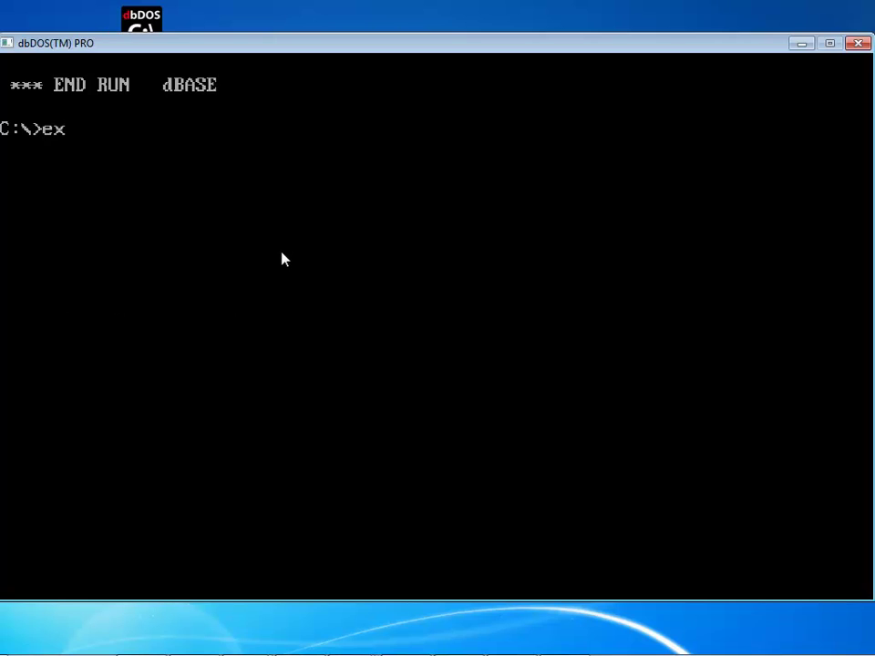
key(Return)
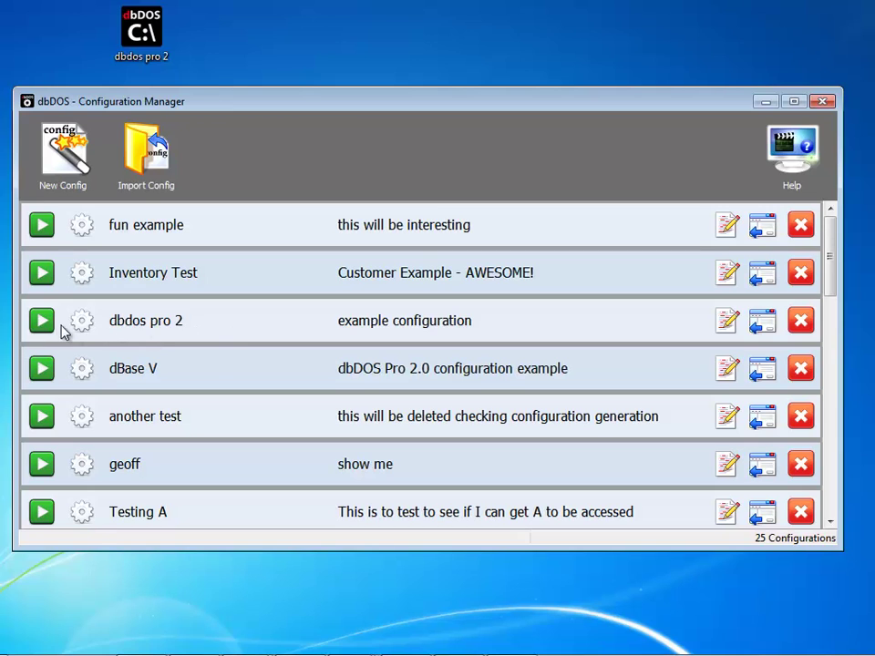
Edit the dbdos pro 2 configuration to automatically launch DBASE.EXE from the root of the mounted C: drive.
click(83, 327)
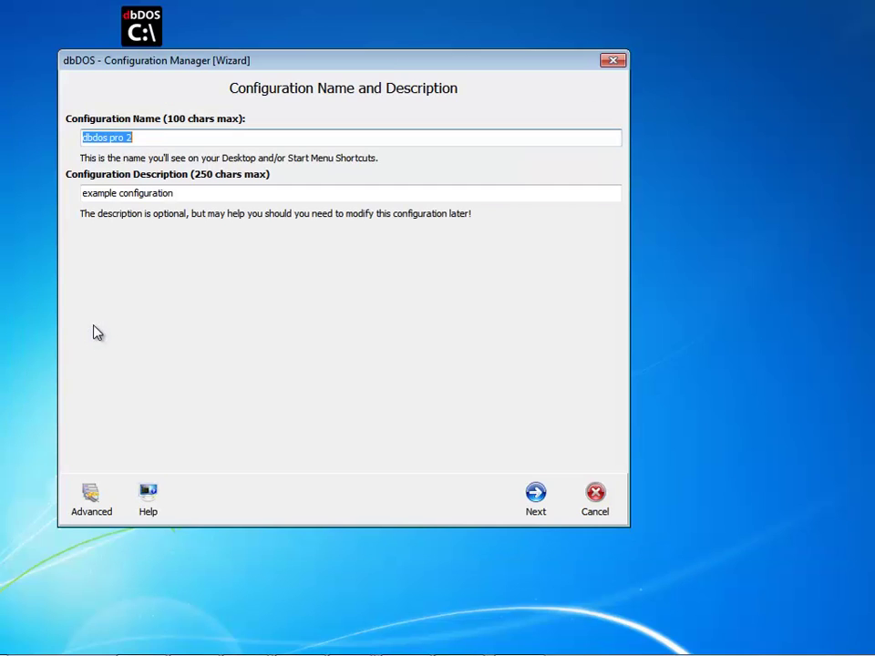
click(536, 511)
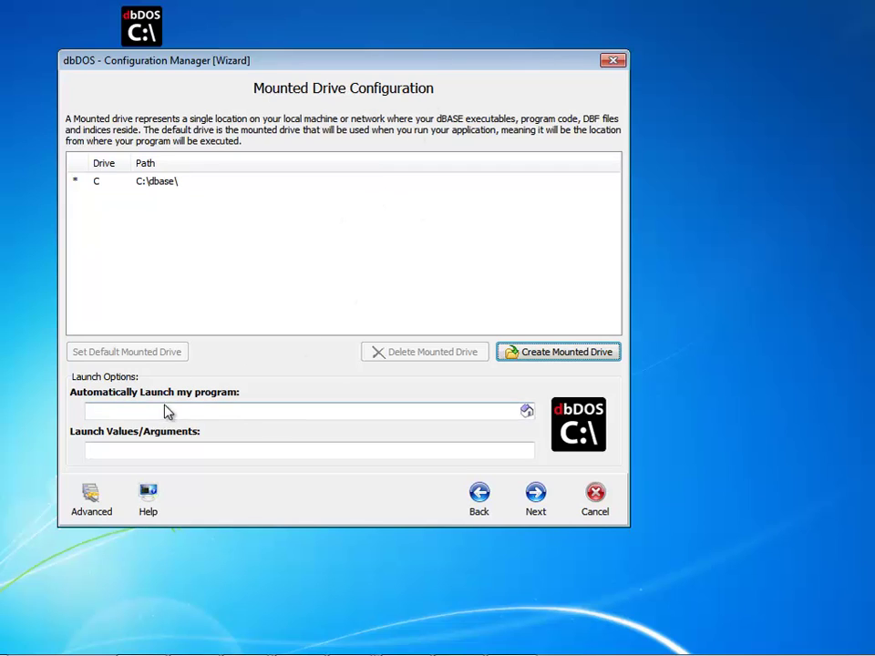
click(527, 412)
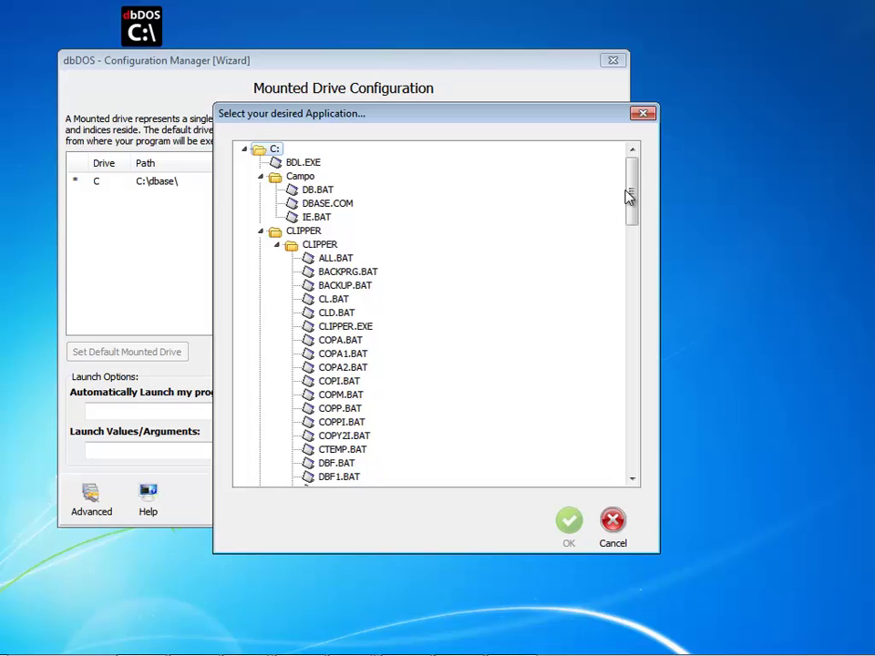
drag(632, 189, 633, 268)
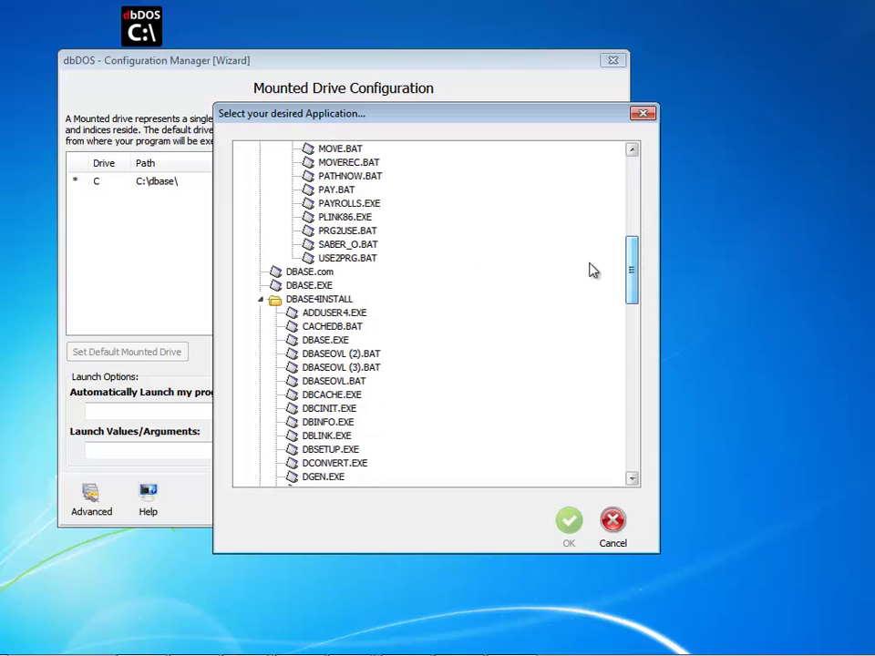
click(308, 273)
click(309, 285)
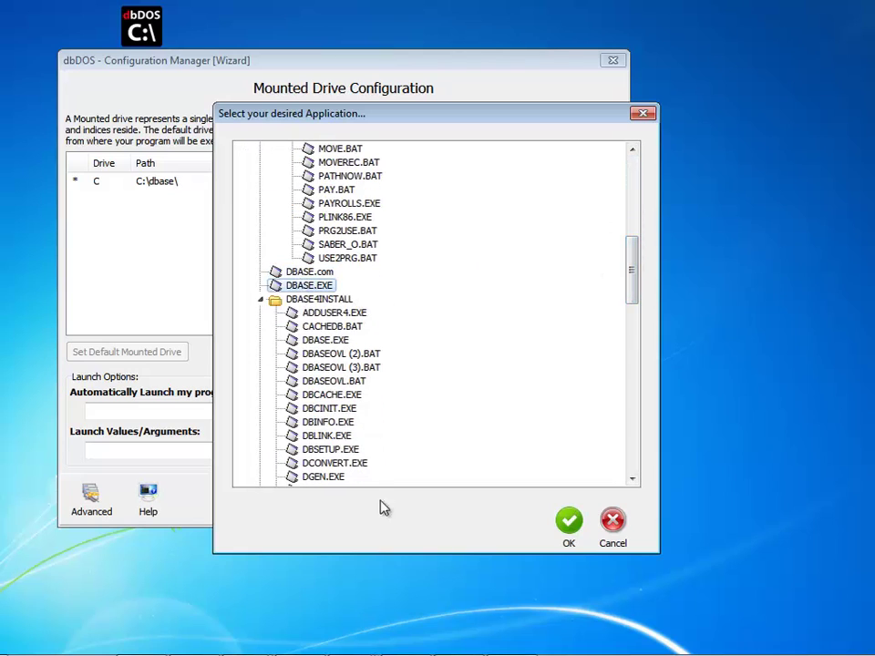
click(567, 537)
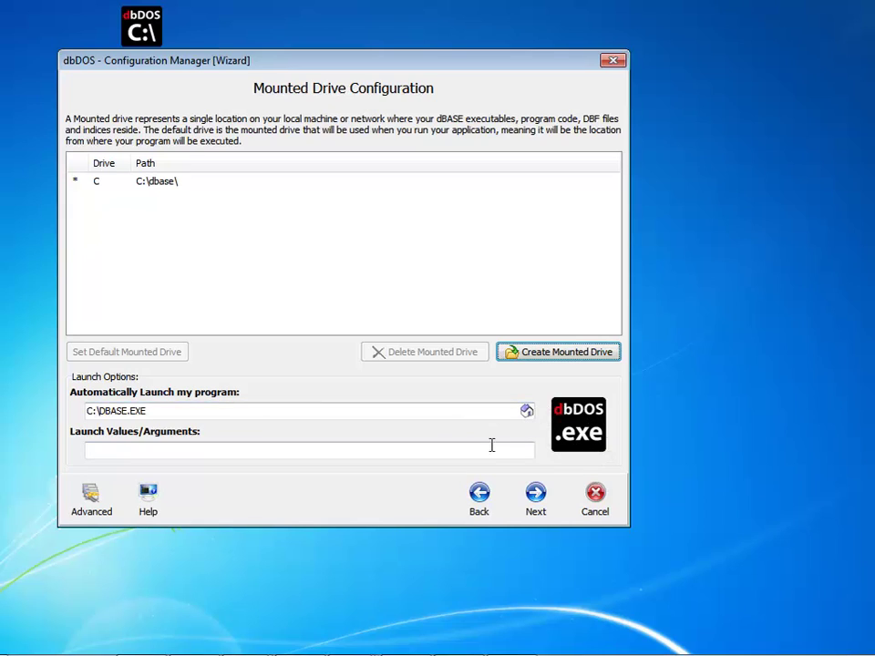
Keep the remaining wizard settings unchanged and save the dbdos pro 2 configuration.
click(538, 512)
click(539, 512)
click(539, 511)
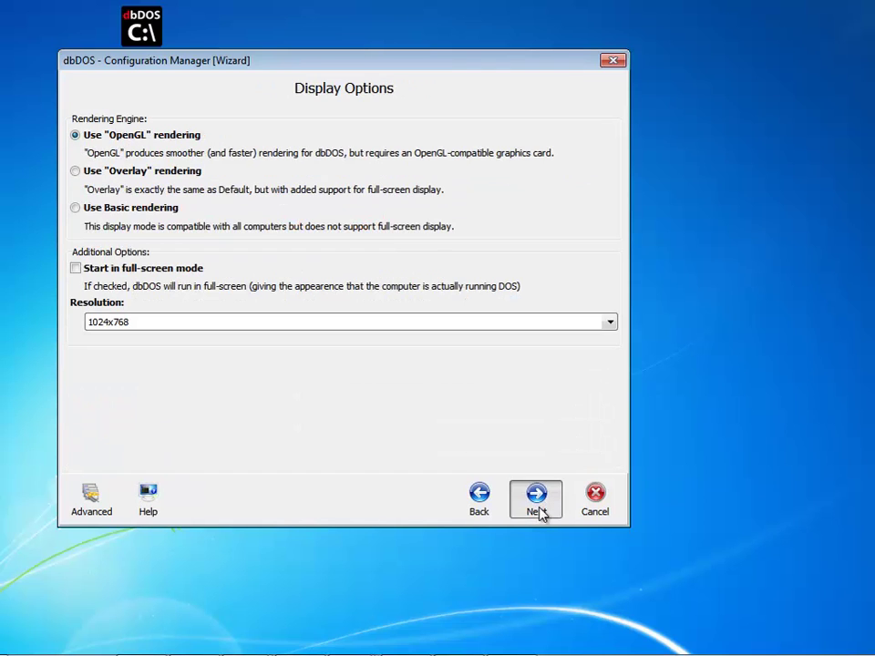
click(539, 512)
click(539, 511)
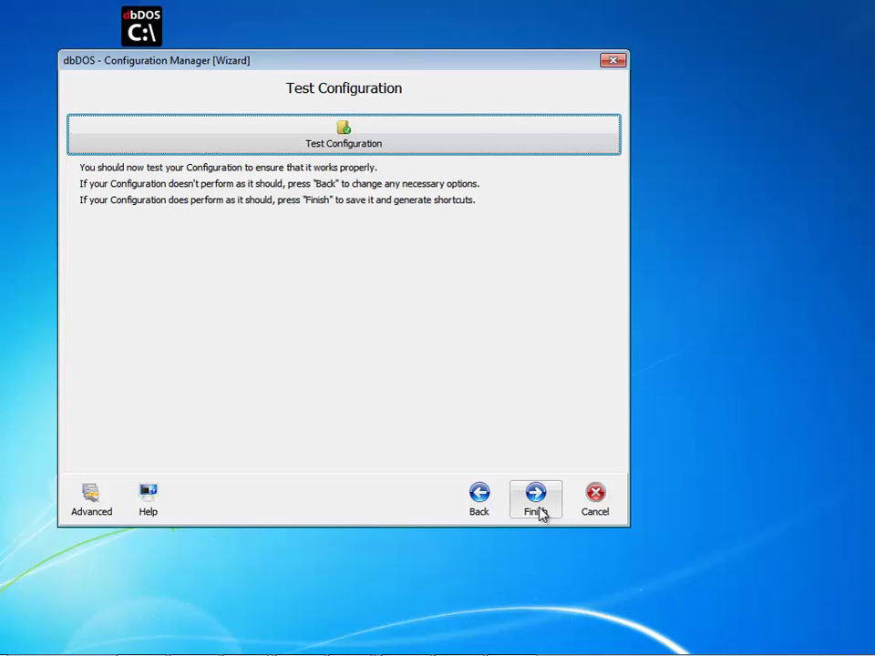
click(539, 511)
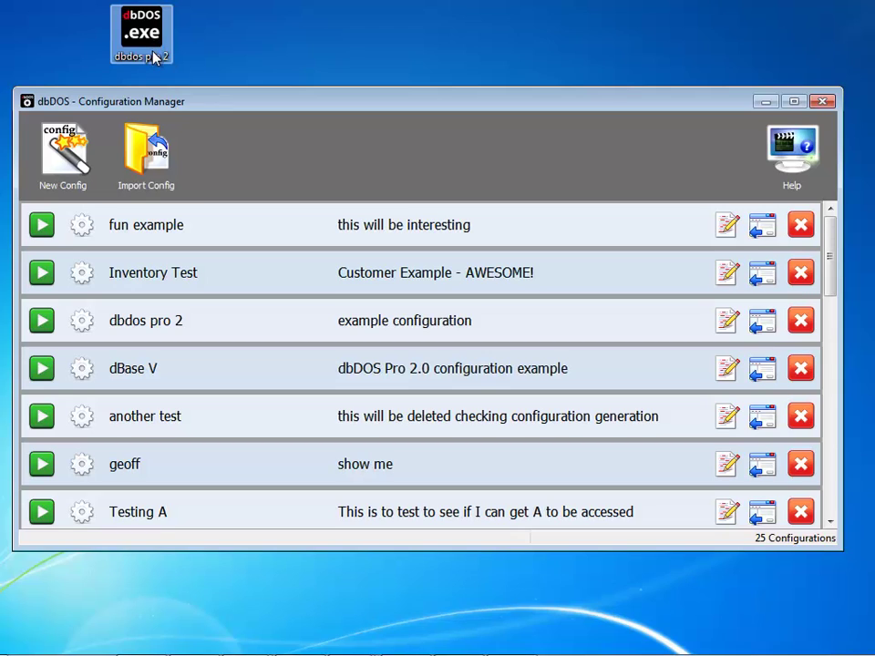
Test the automatic dBASE launch from the desktop shortcut, exit dBASE, and end the session with the exit command.
double_click(149, 36)
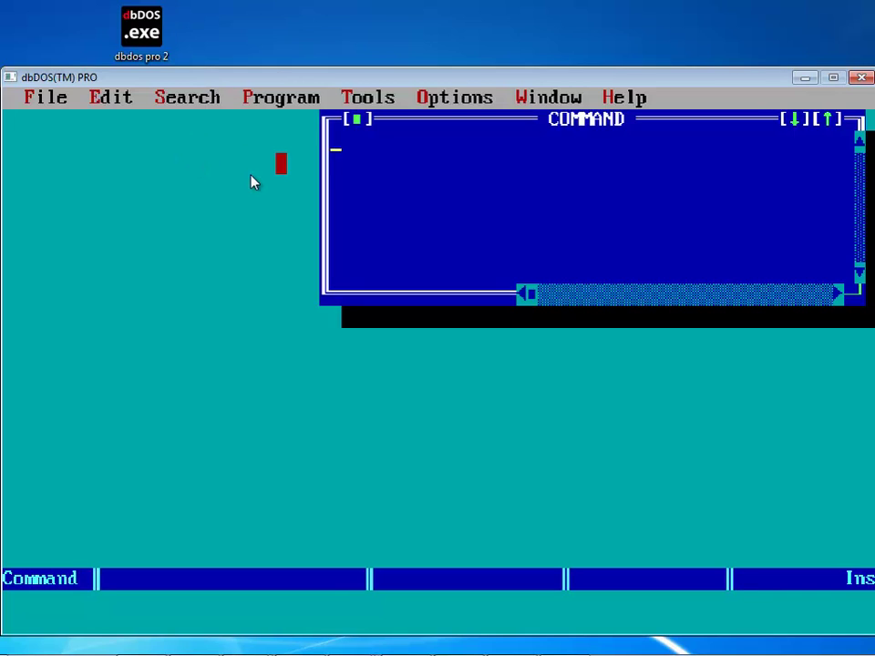
click(38, 100)
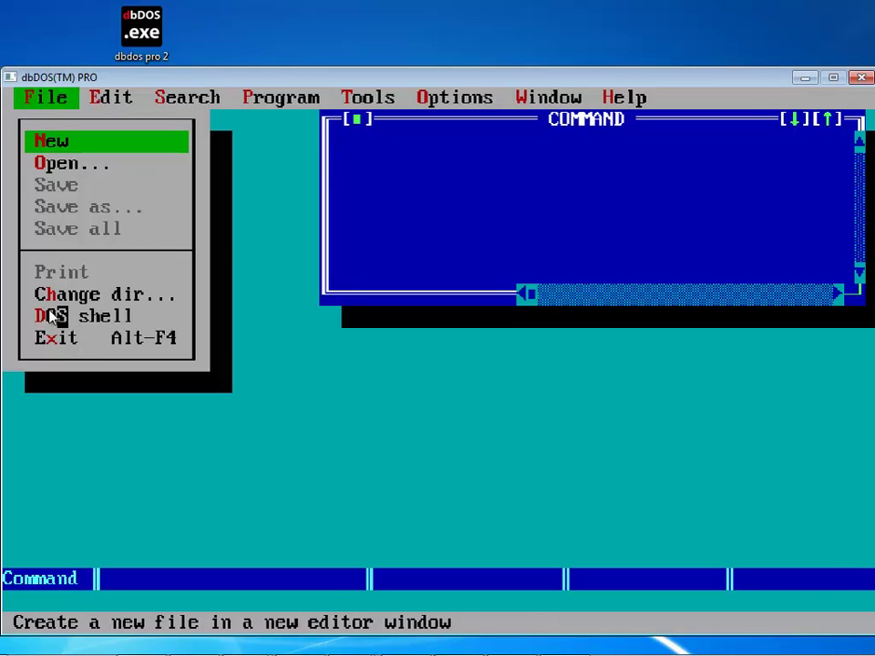
click(47, 339)
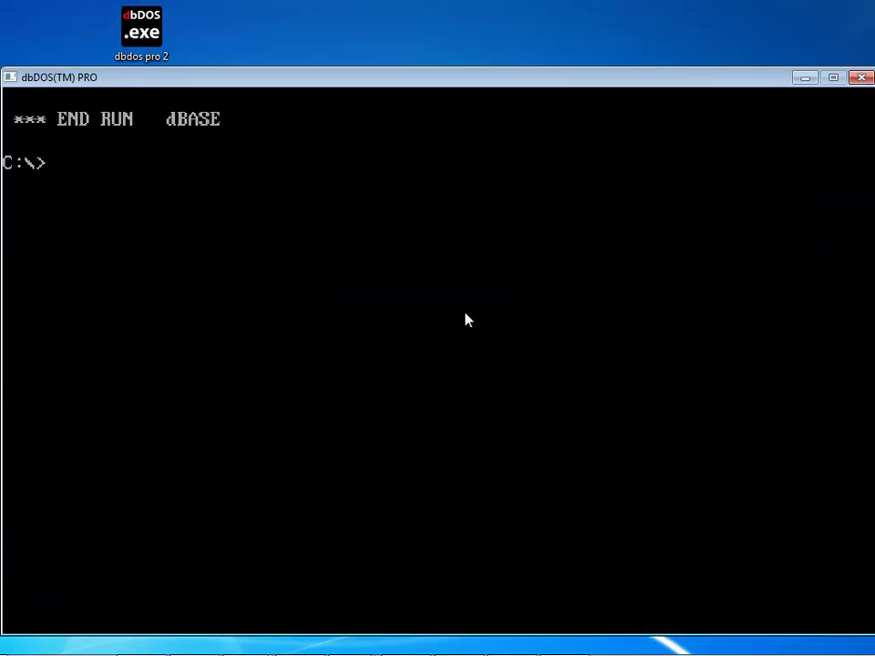
text(exit)
key(Return)
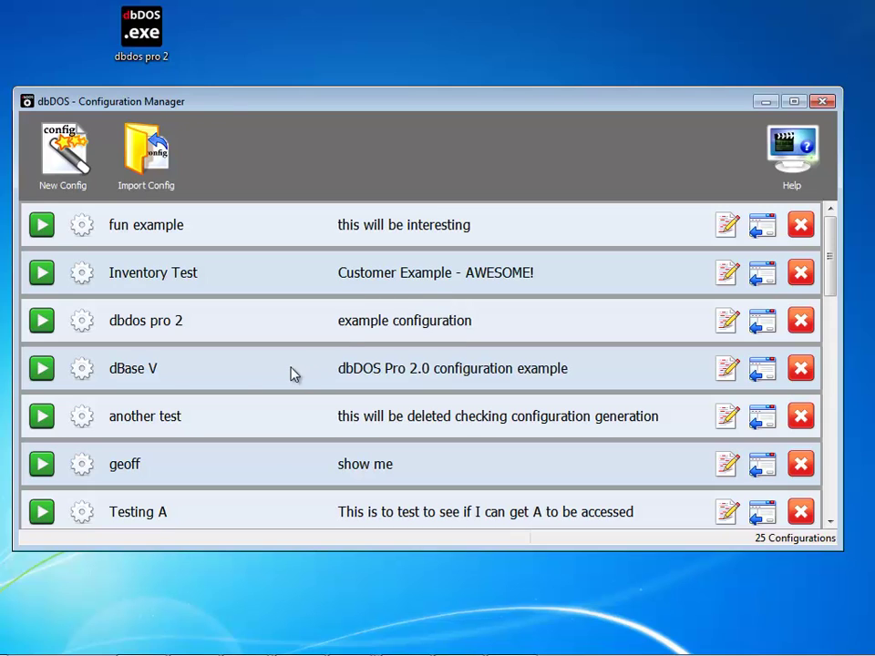
Edit the dbdos pro 2 configuration to automatically exit dbDOS when the application closes, and save it.
click(85, 330)
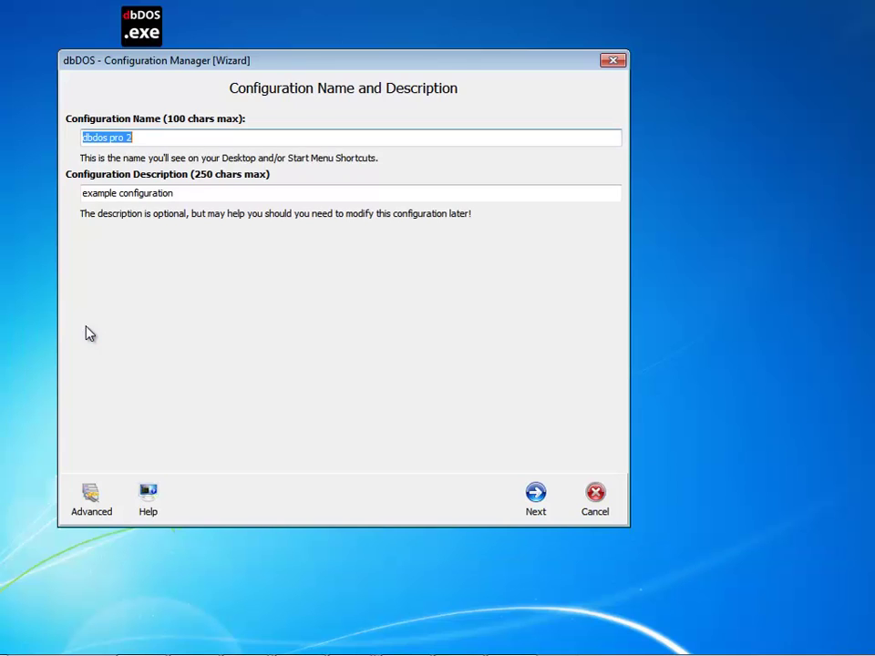
click(532, 497)
click(533, 496)
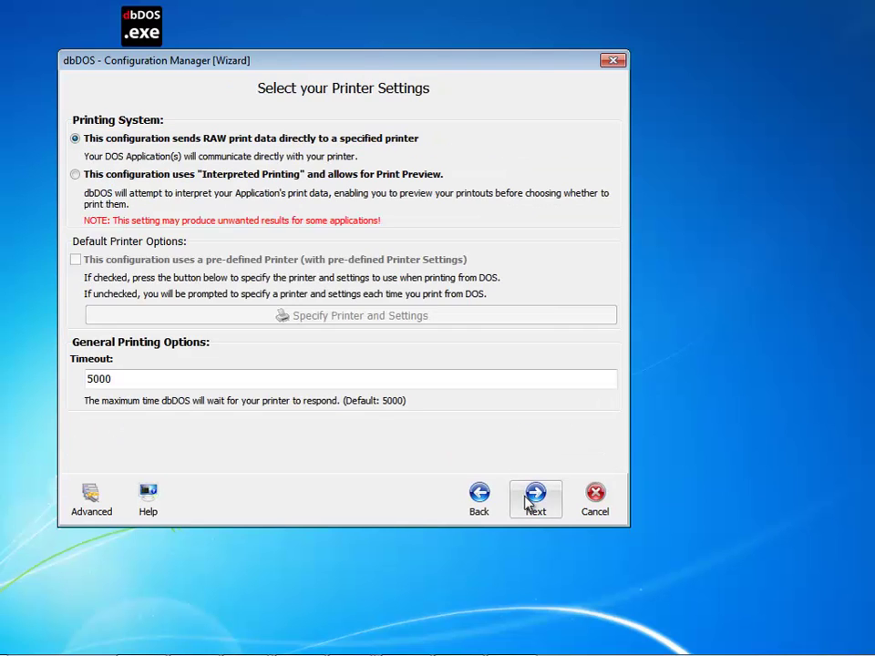
click(533, 497)
click(533, 497)
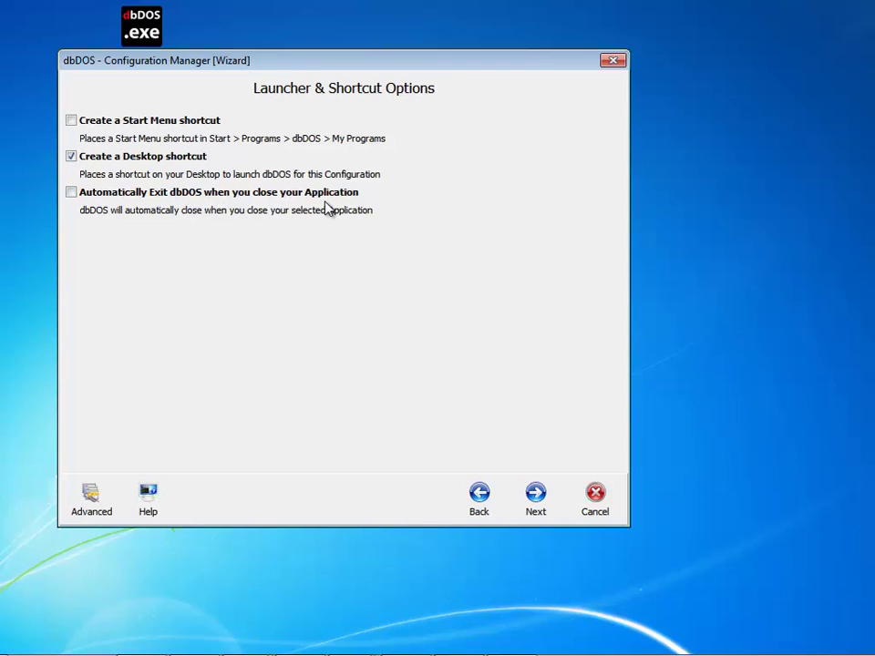
click(71, 193)
click(543, 507)
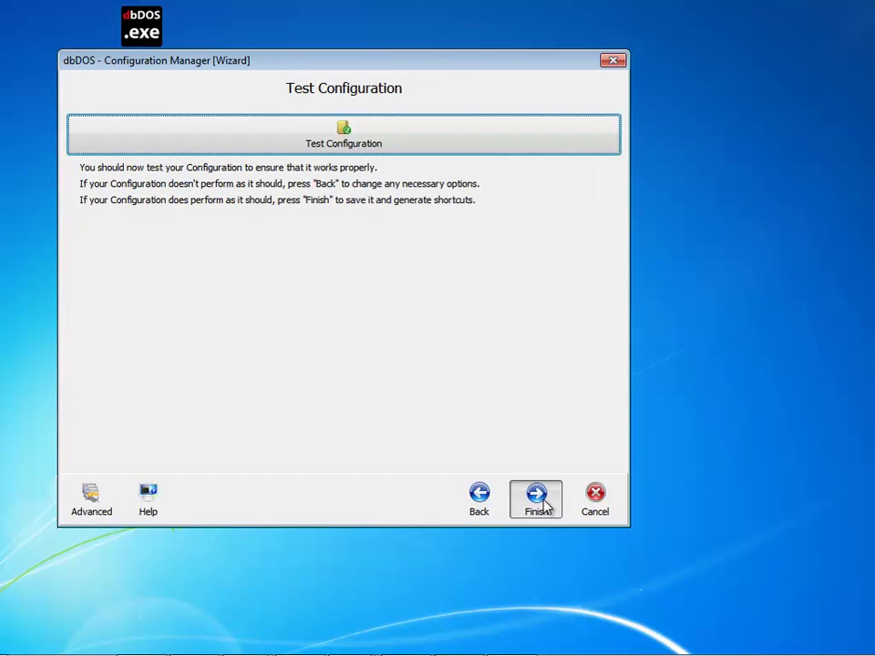
click(543, 508)
Test the automatic exit by launching dbdos pro 2 from the desktop shortcut, repositioning its window, and exiting dBASE.
double_click(152, 41)
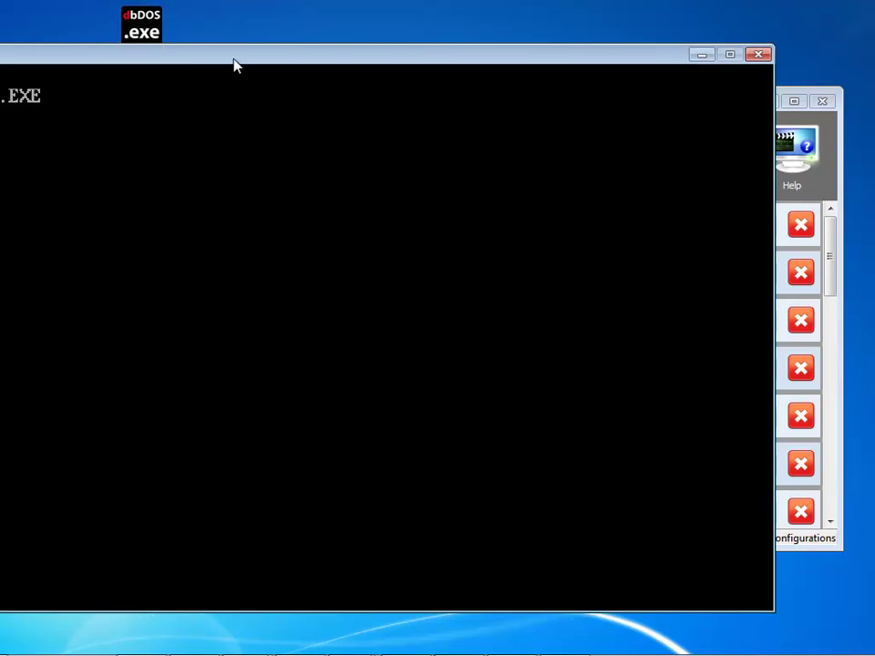
drag(233, 59, 342, 53)
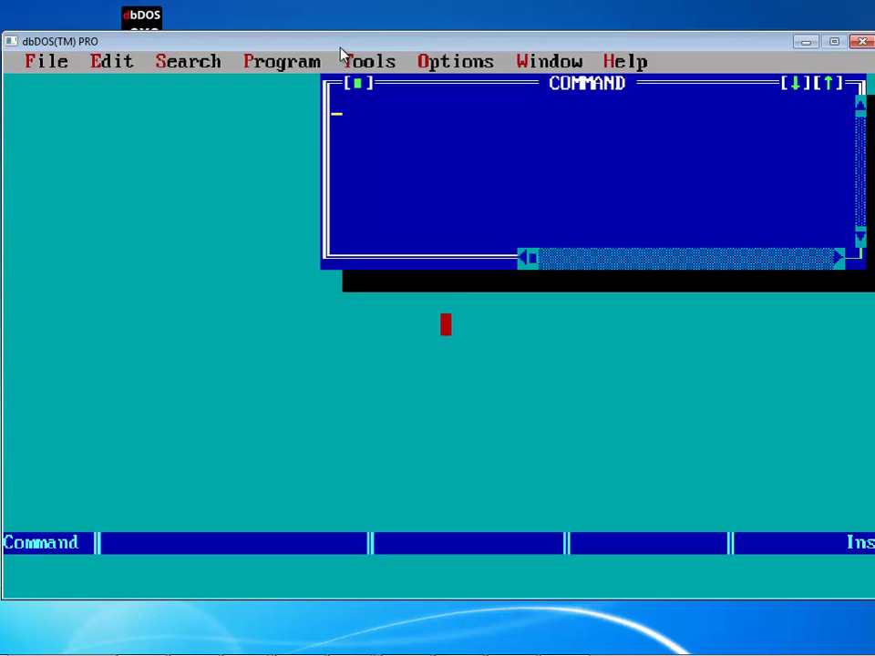
click(40, 61)
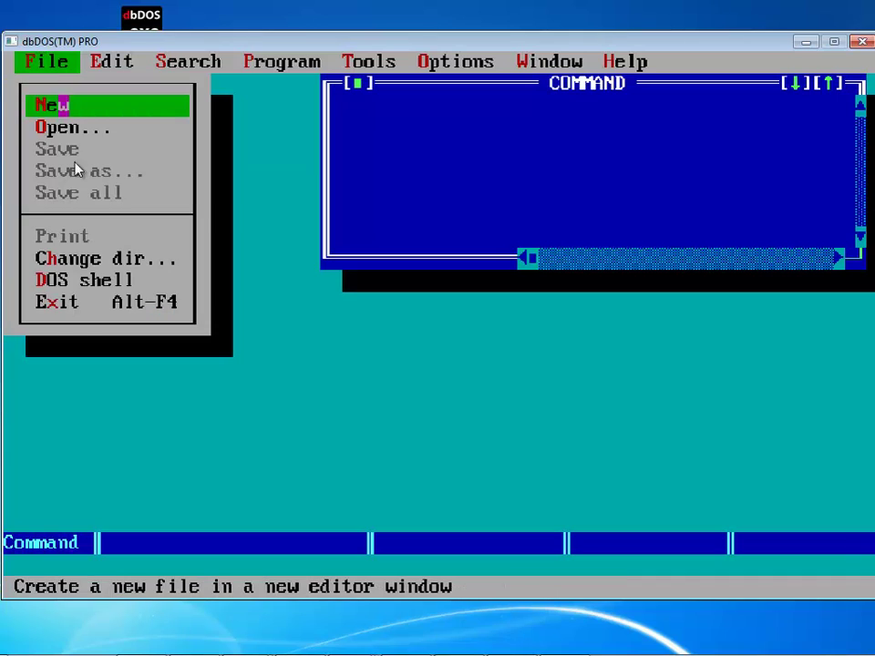
click(51, 308)
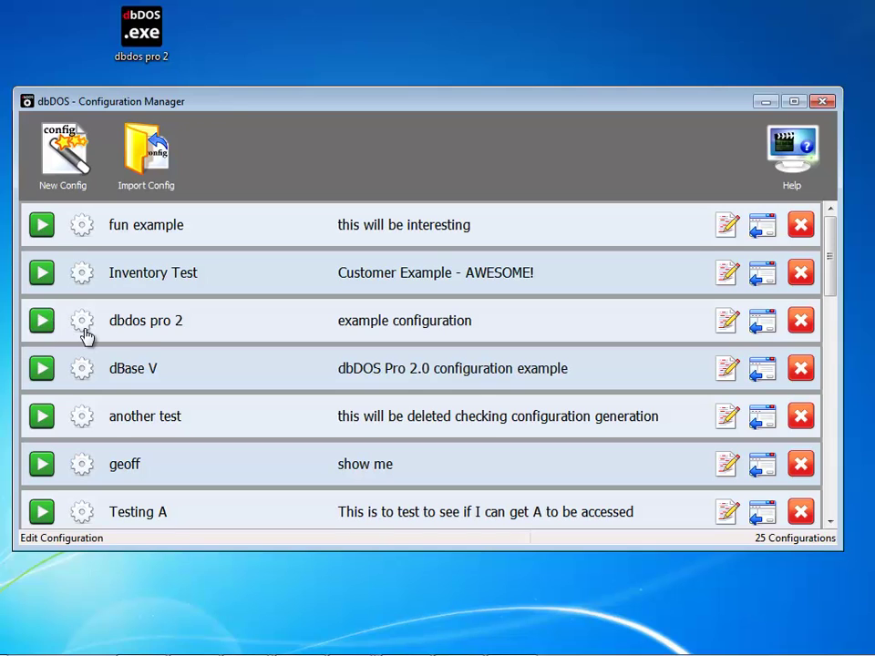
Open the advanced settings of the dbdos pro 2 configuration and clear its automatically launched program.
click(82, 321)
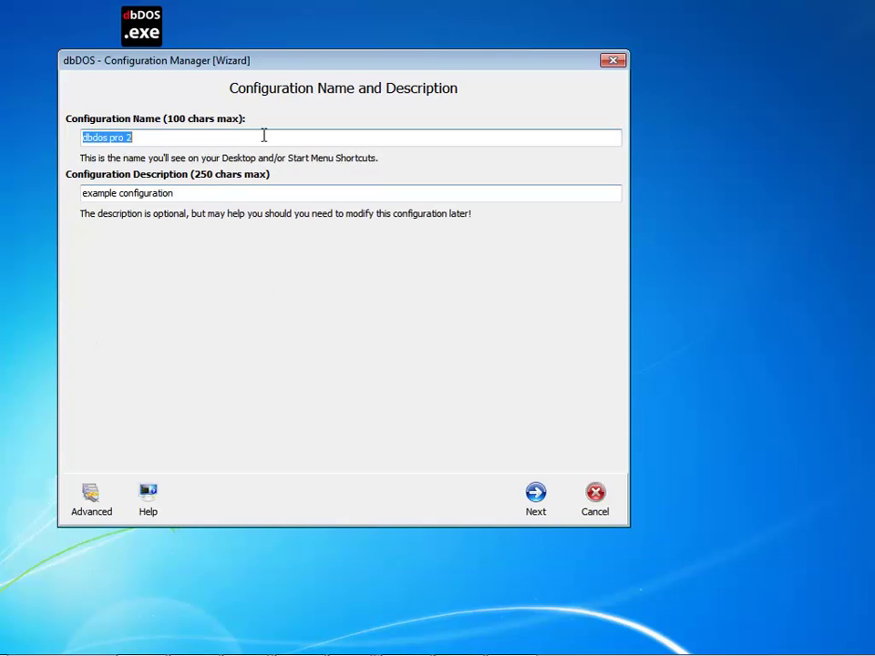
click(108, 515)
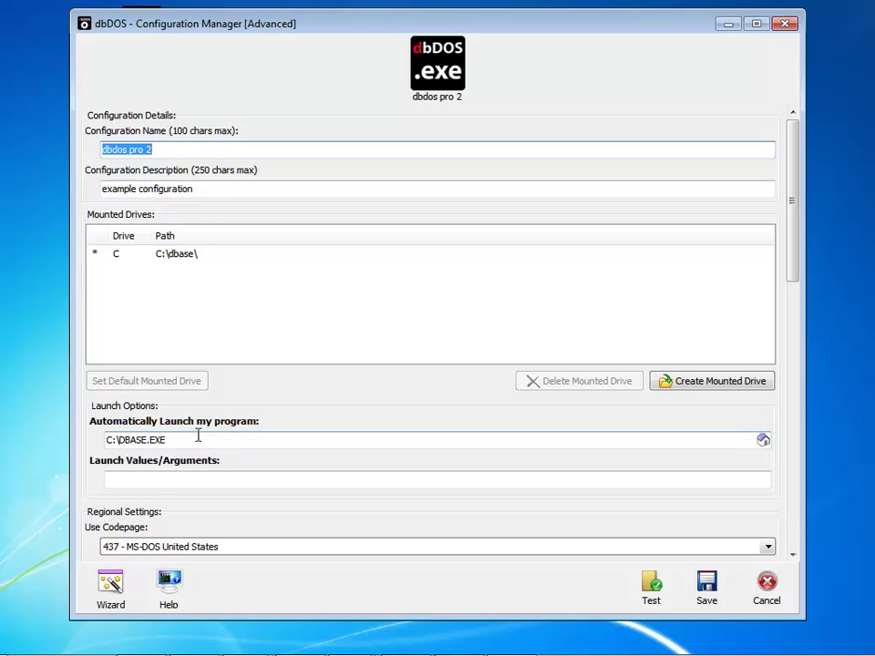
drag(197, 435, 86, 436)
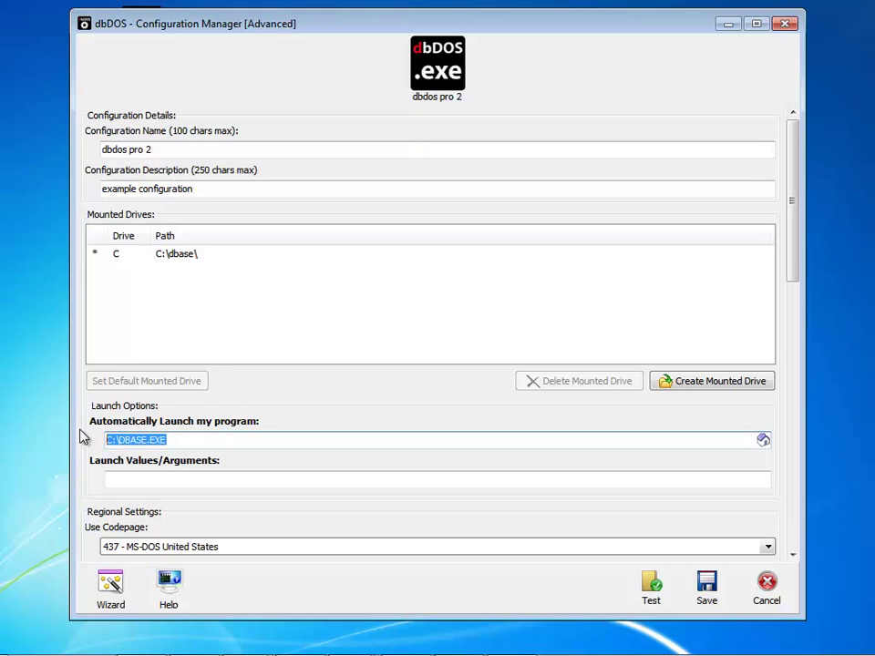
key(BackSpace)
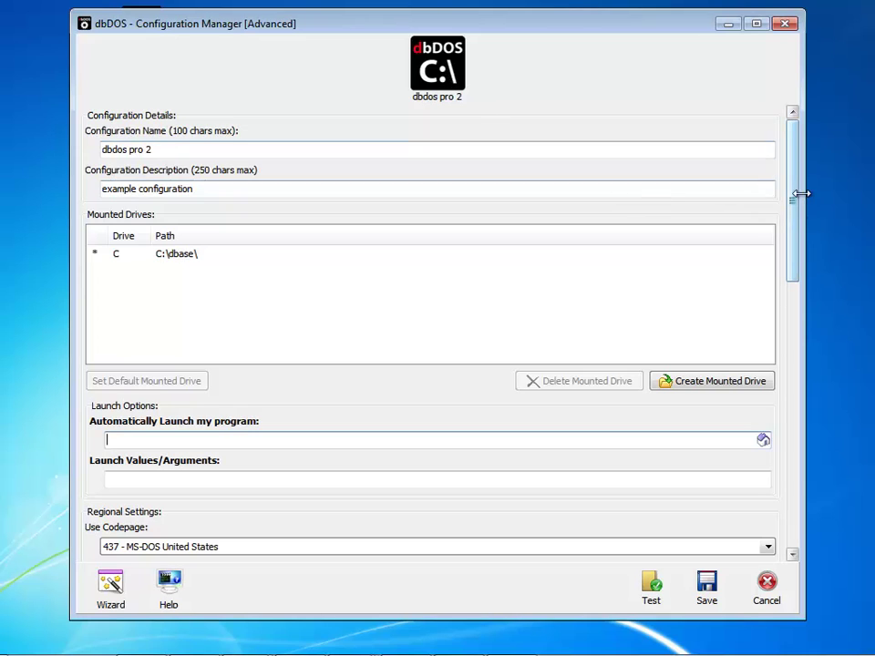
Review the regional, printer, display, CPU and shortcut settings, leave them as they are, and save the configuration.
drag(794, 193, 792, 286)
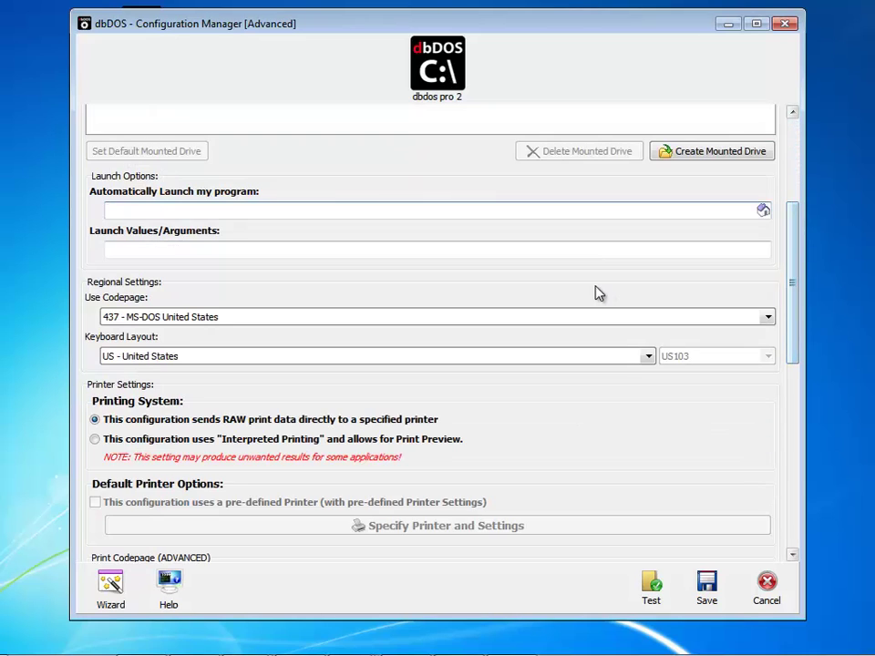
drag(794, 233, 791, 293)
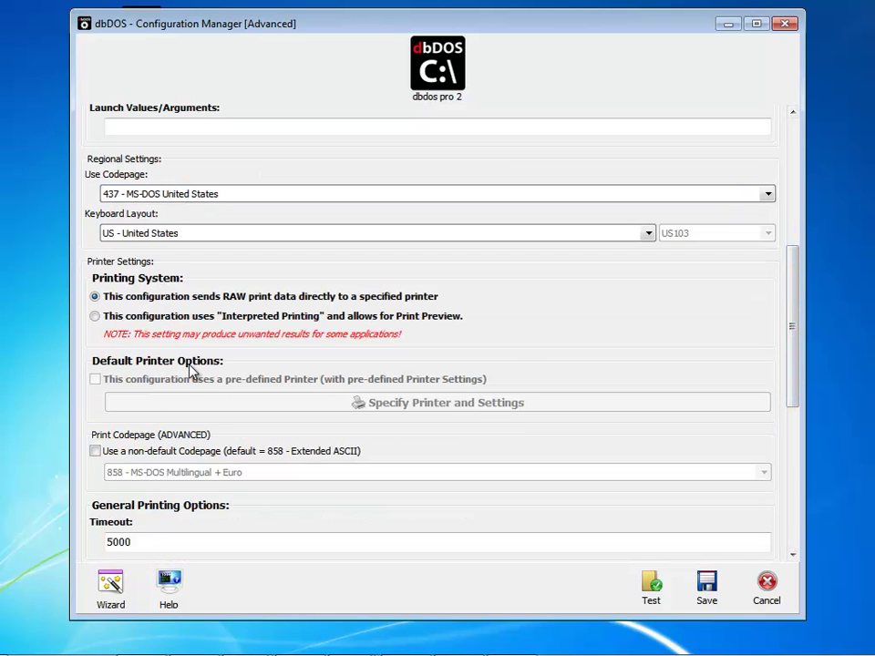
drag(791, 351, 760, 422)
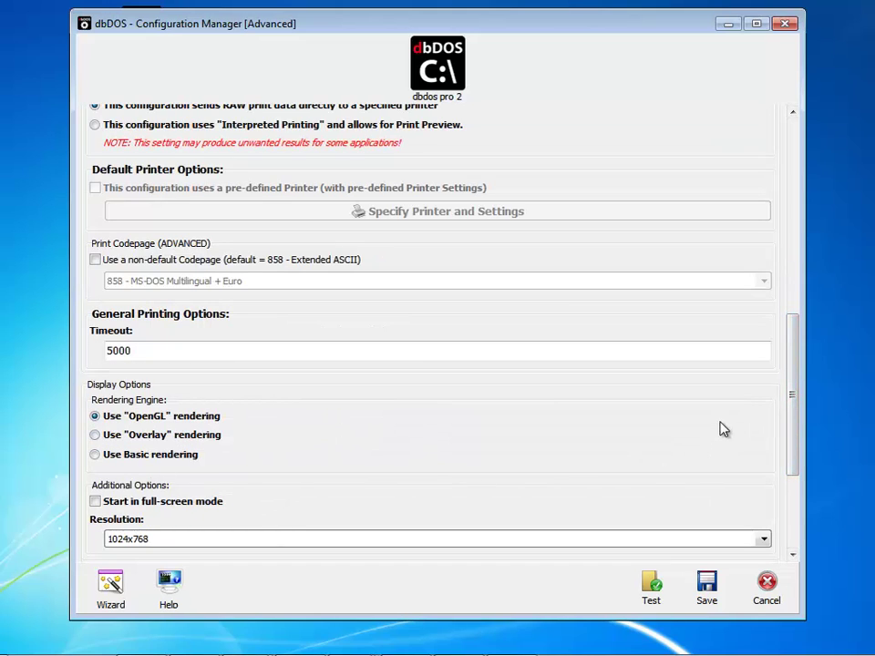
drag(793, 373, 793, 464)
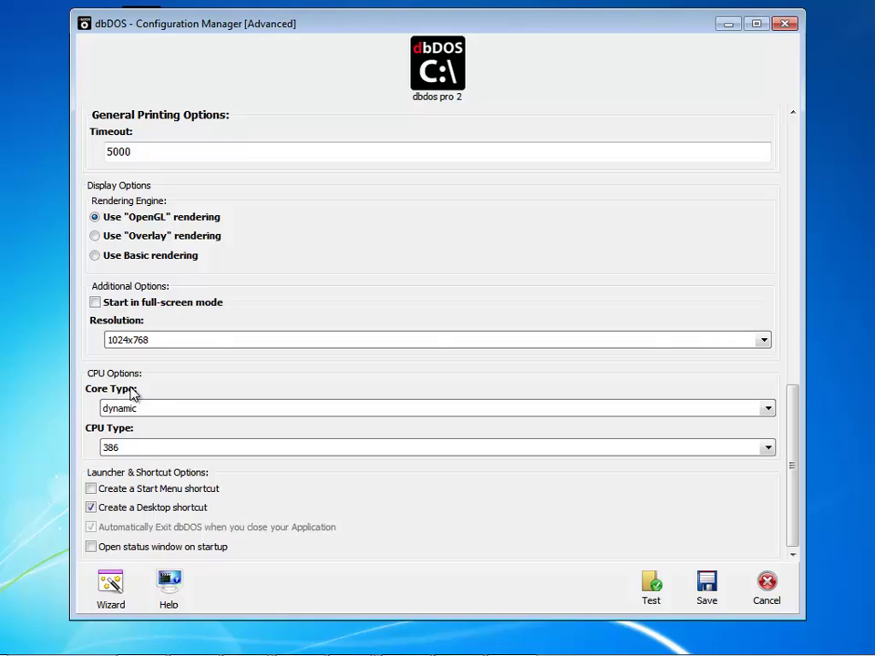
click(717, 603)
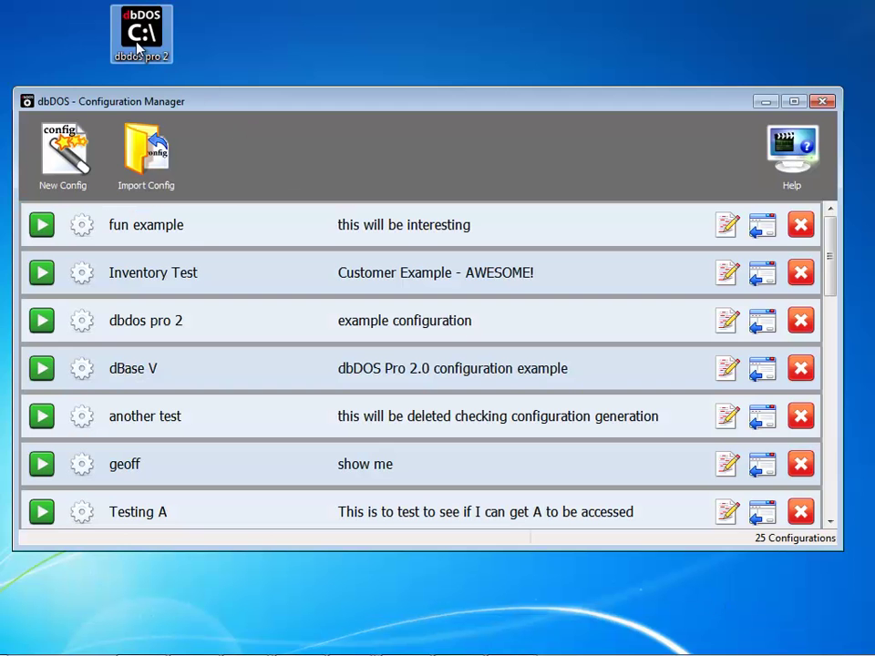
Launch dbdos pro 2 from the desktop shortcut and move its window fully into view.
double_click(137, 36)
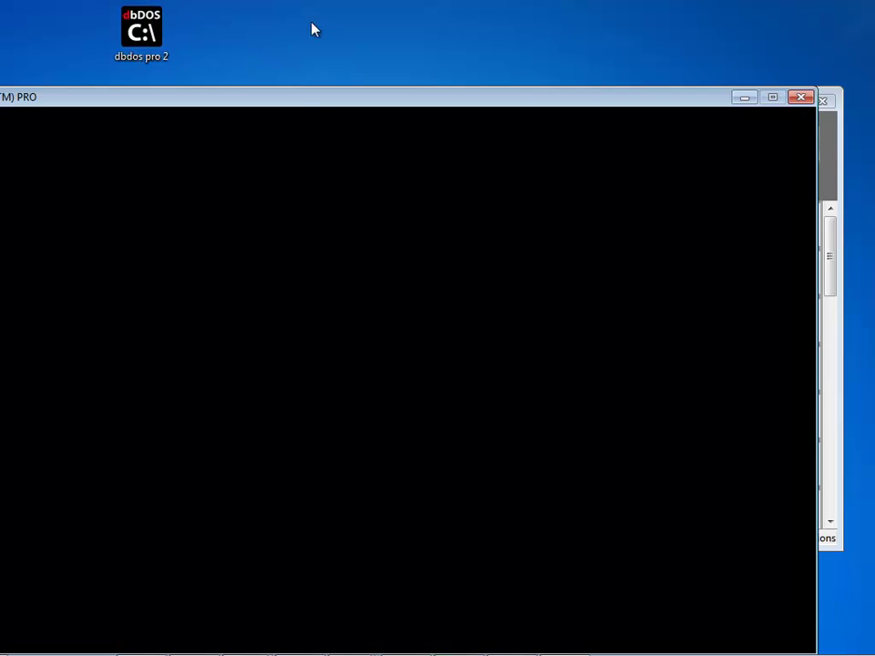
drag(323, 107, 377, 47)
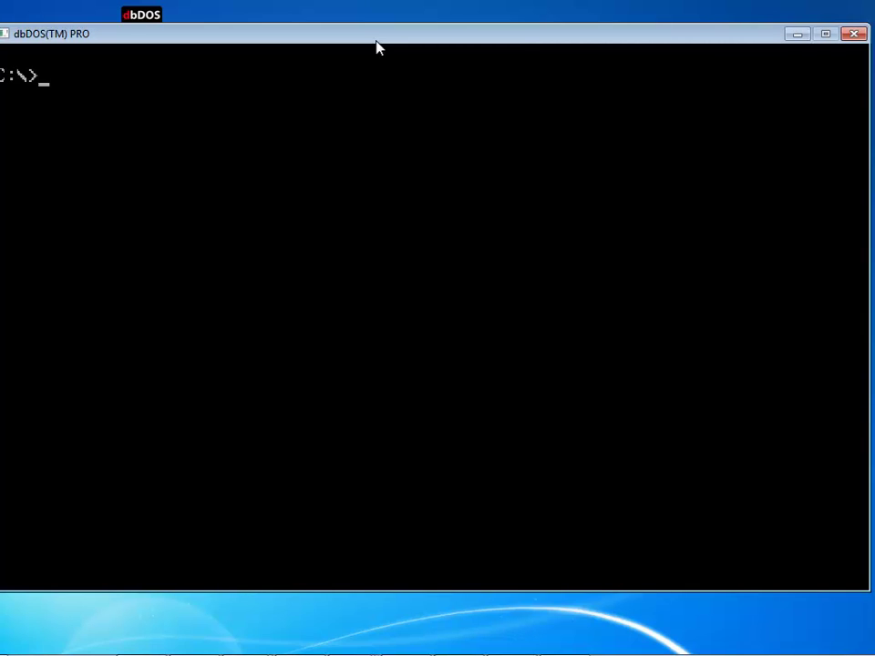
drag(384, 46, 404, 45)
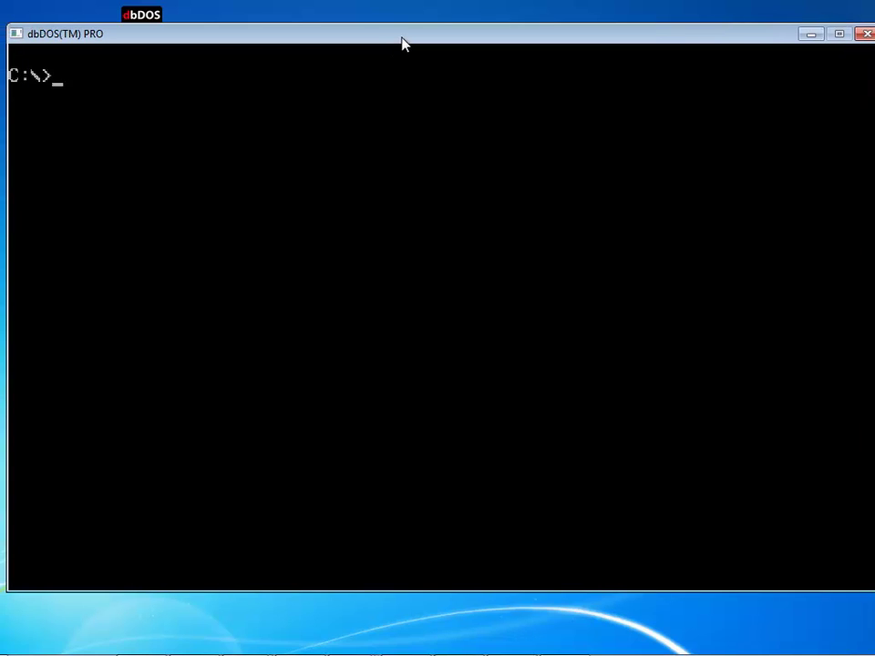
Look through the dbDOS window's system commands, view the About information, and close it.
click(13, 41)
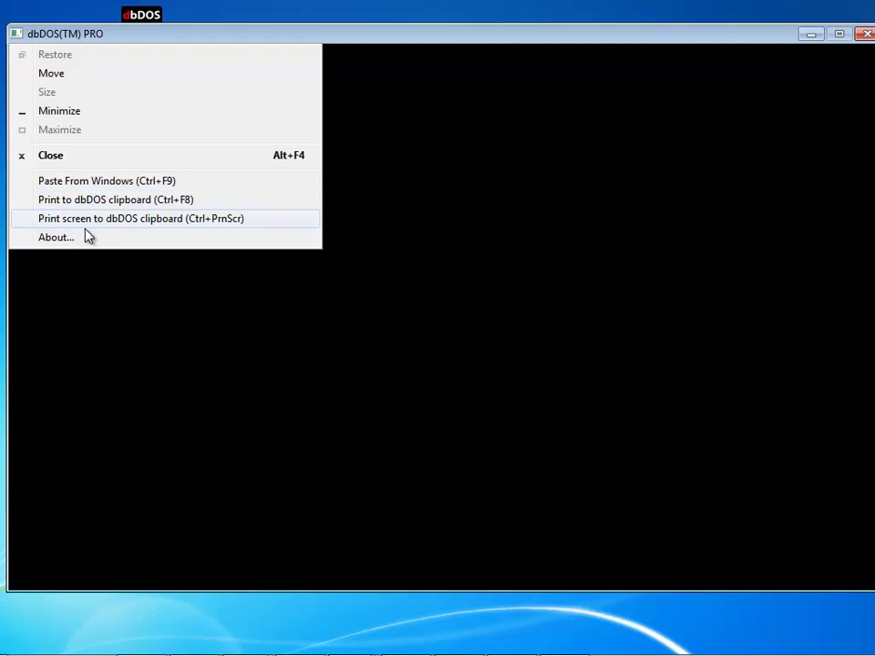
click(15, 44)
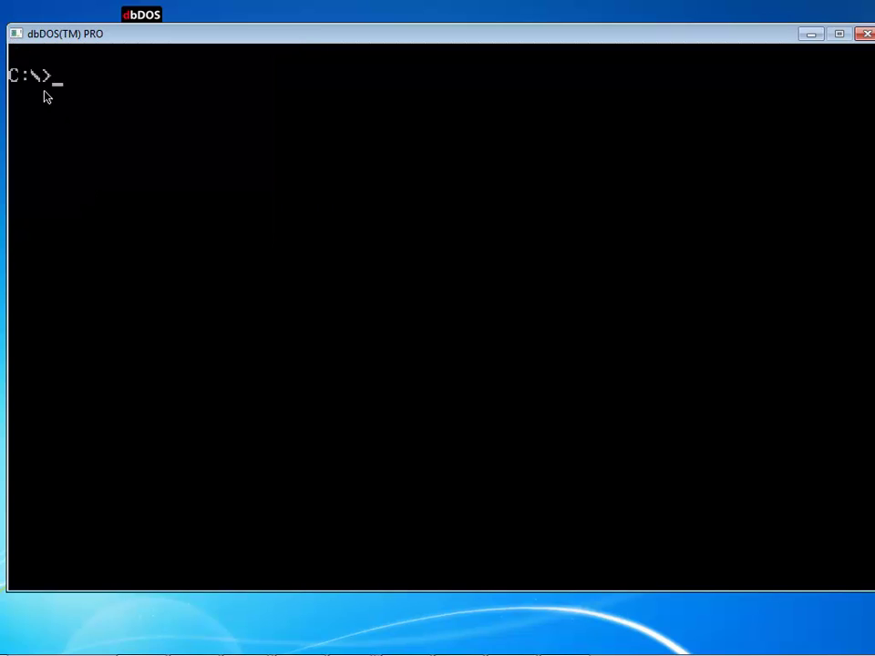
click(18, 35)
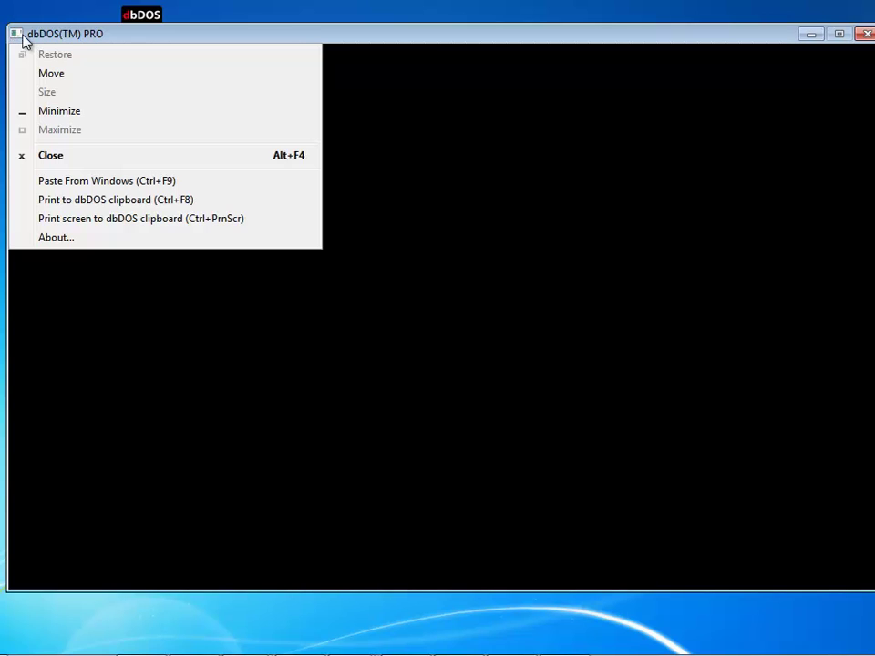
click(79, 247)
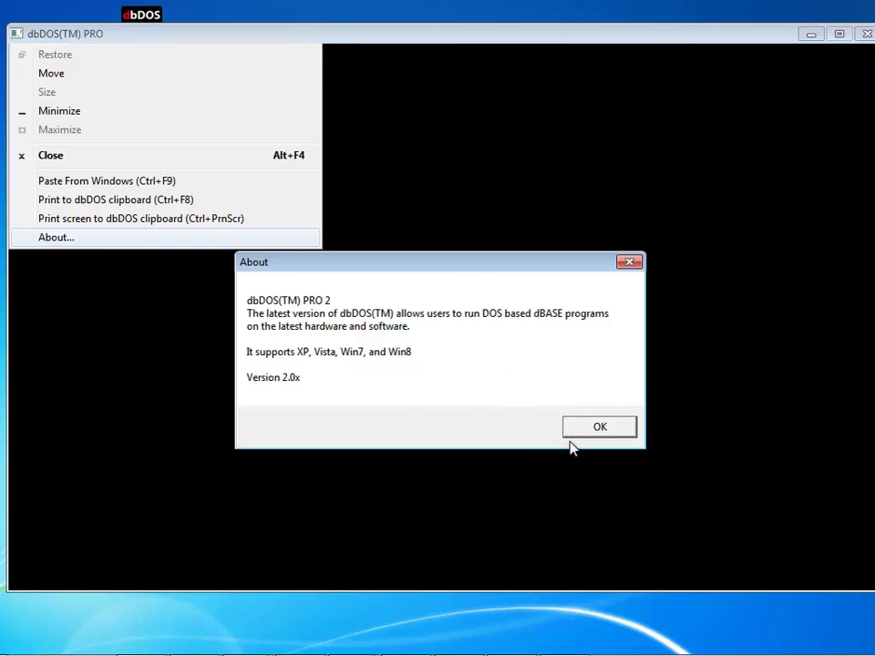
click(597, 432)
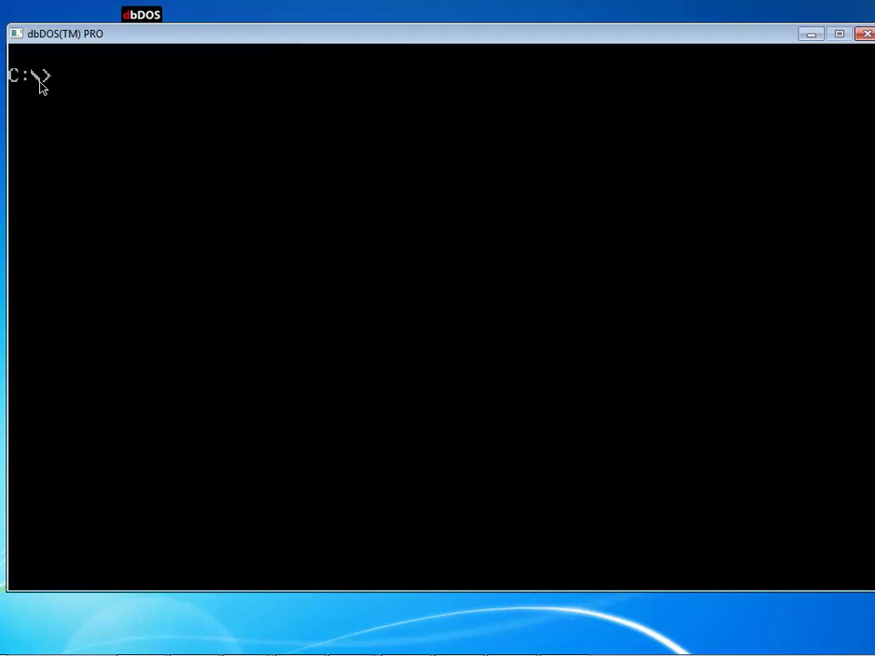
Print the DOS prompt screen to the dbDOS clipboard, copy the capture to the Windows clipboard, and close the capture window.
click(16, 34)
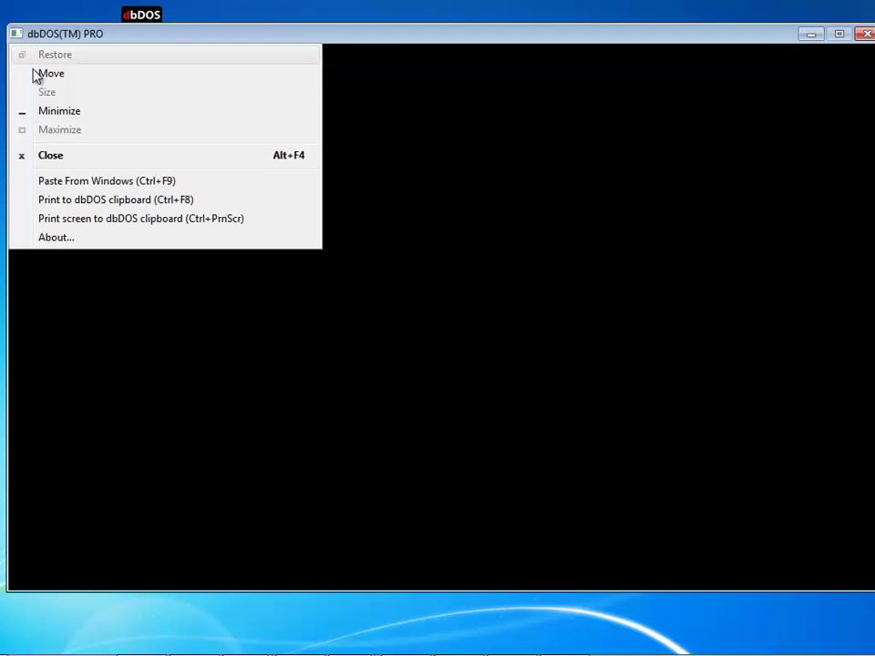
click(134, 224)
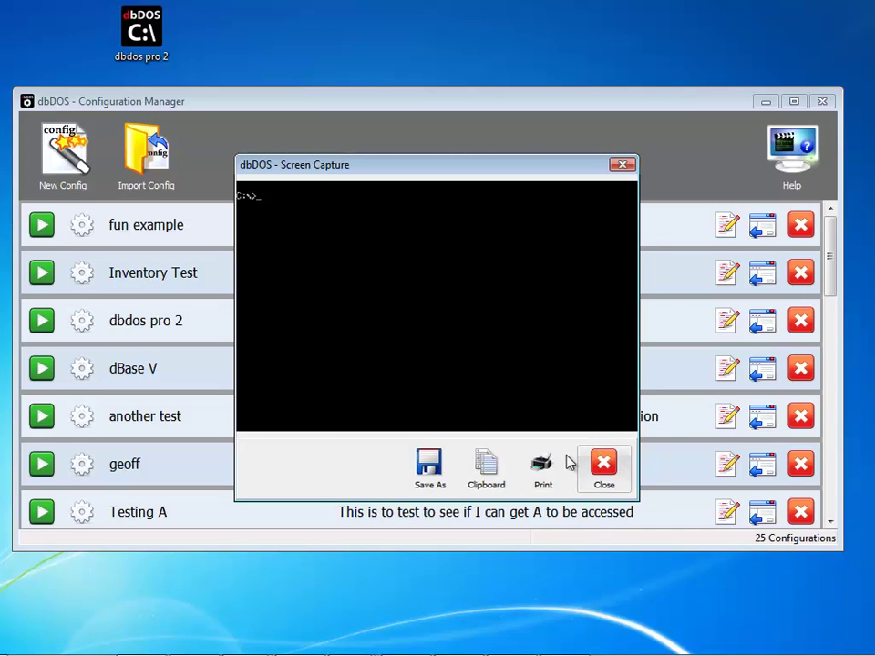
click(487, 481)
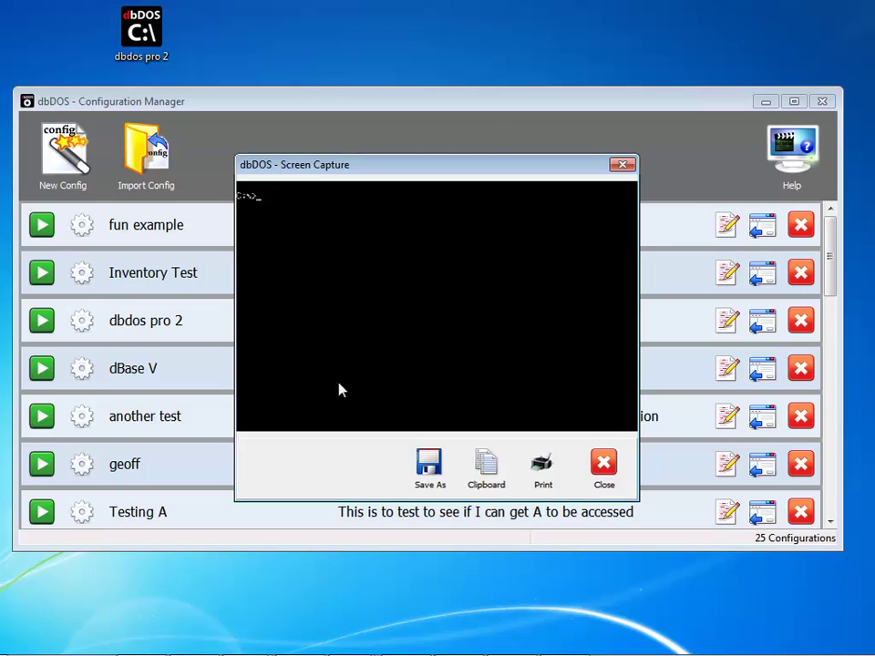
click(611, 469)
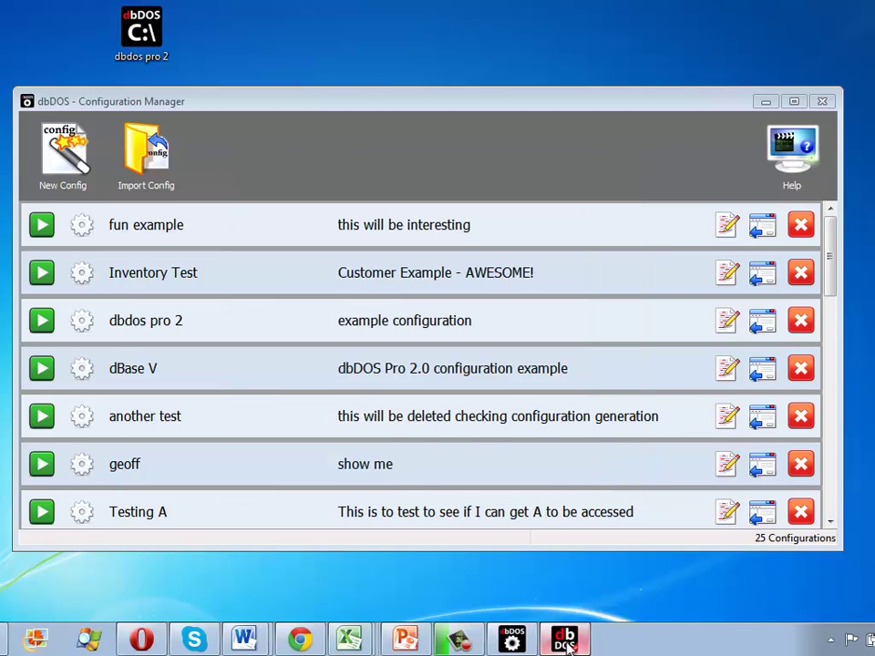
Return to the dbDOS session, start dBASE with the dbase command, print its screen to the dbDOS clipboard, and close the capture.
text(dbase)
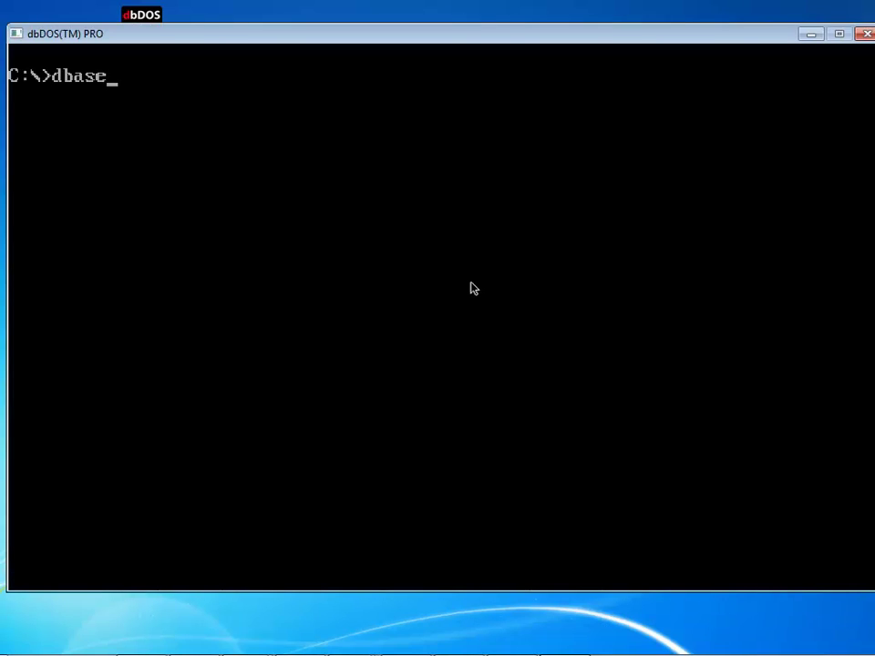
key(Return)
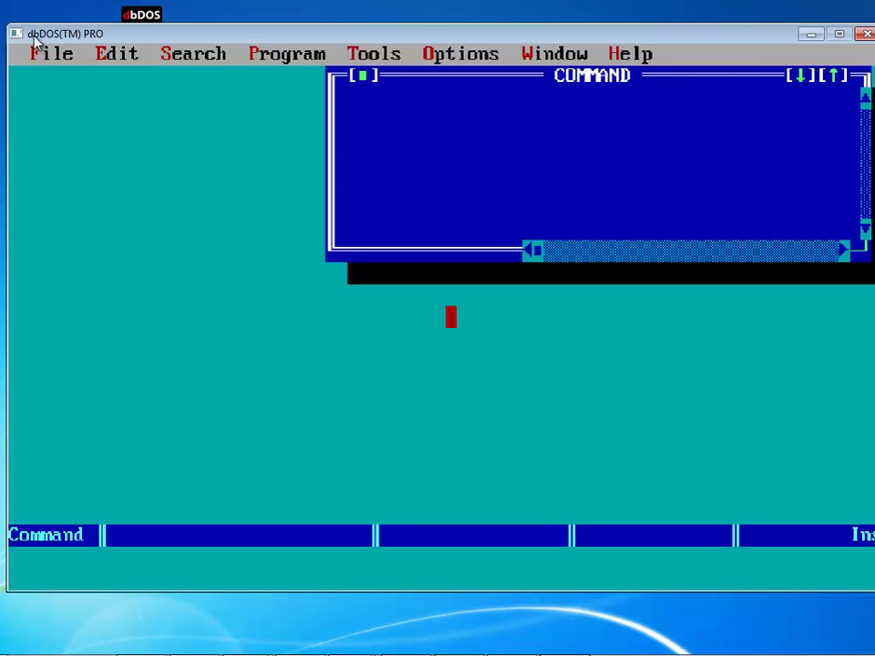
click(15, 33)
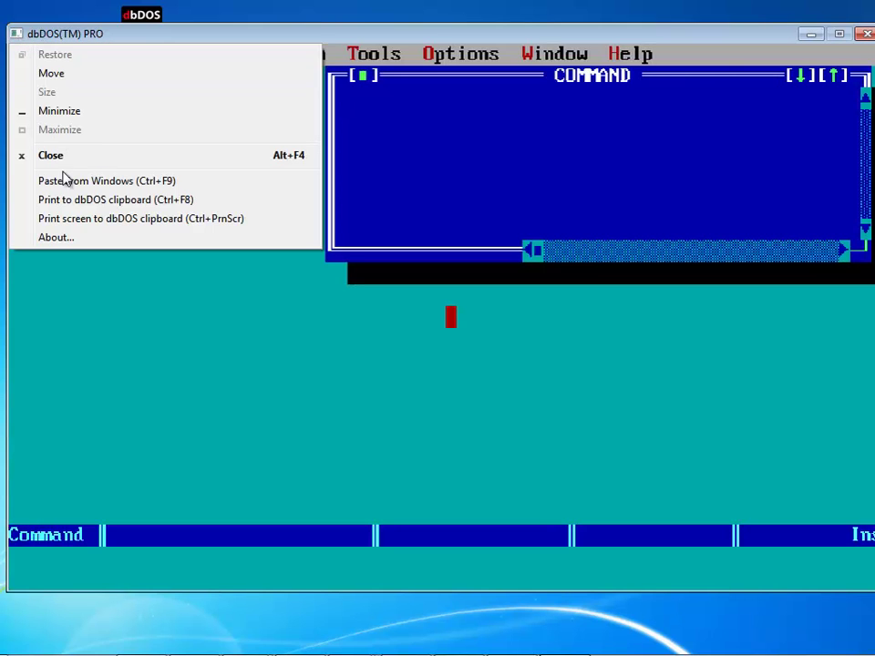
click(77, 222)
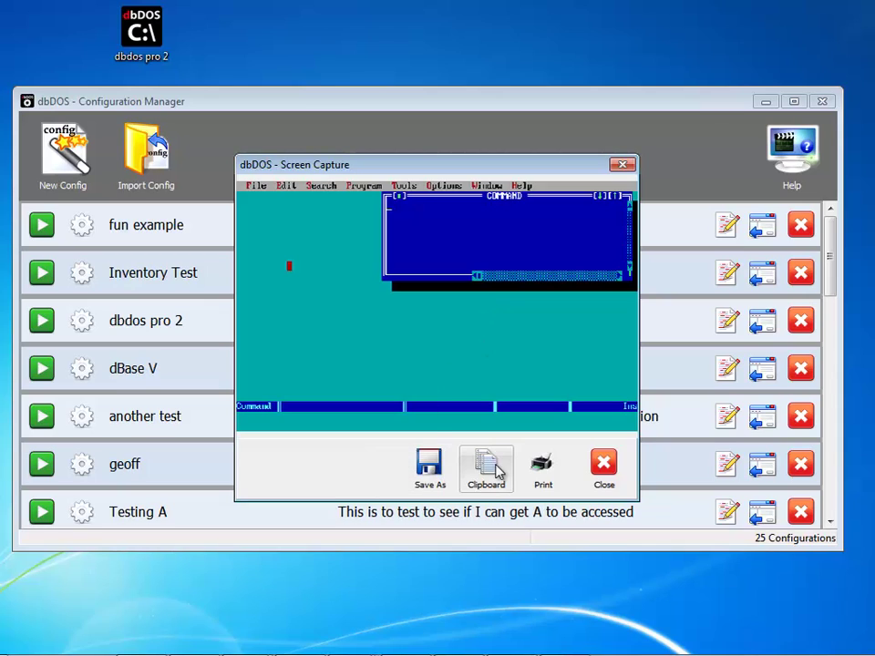
click(605, 469)
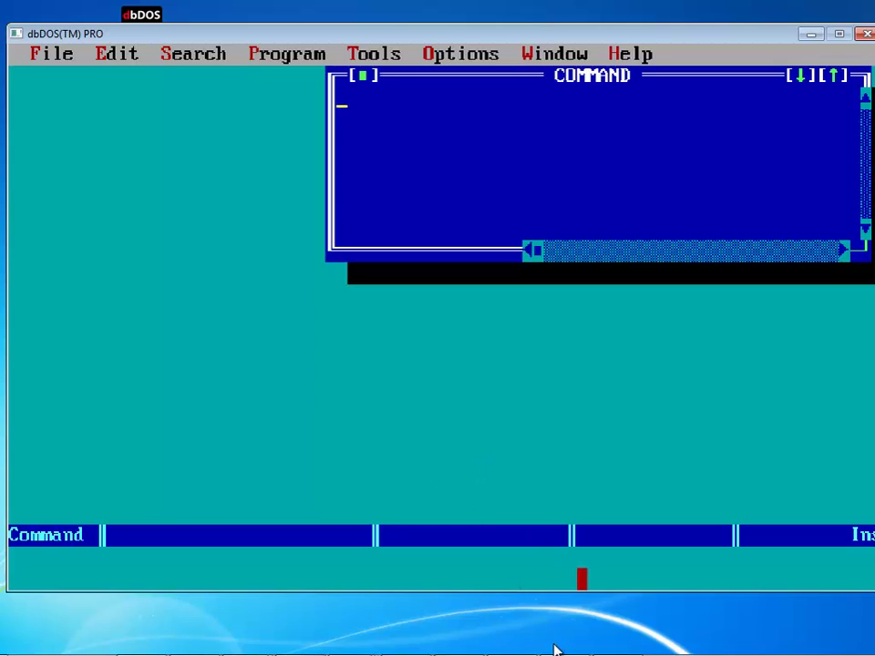
Switch to Notepad, write "? date()", copy the text, and minimize Notepad.
click(618, 641)
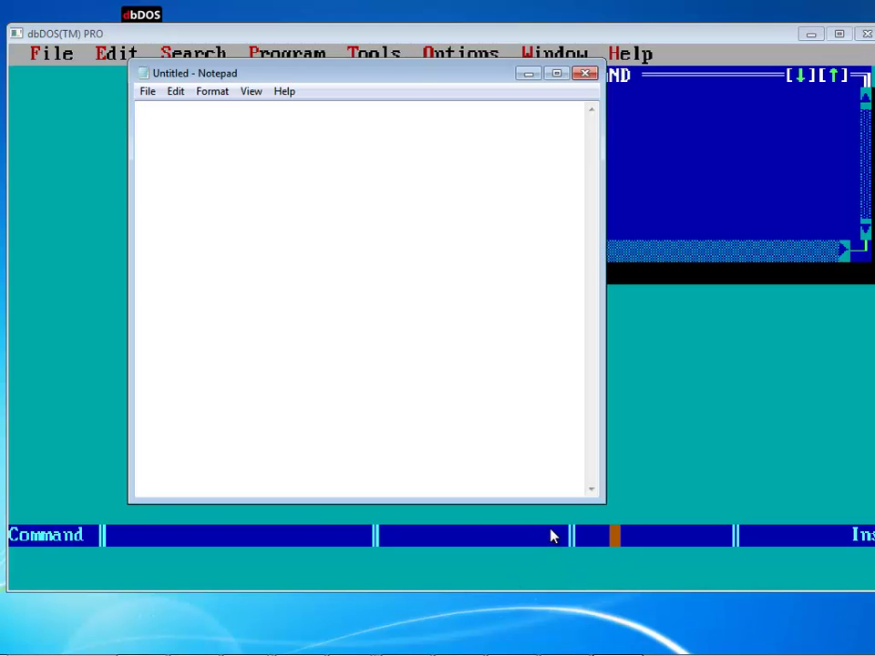
text(? date())
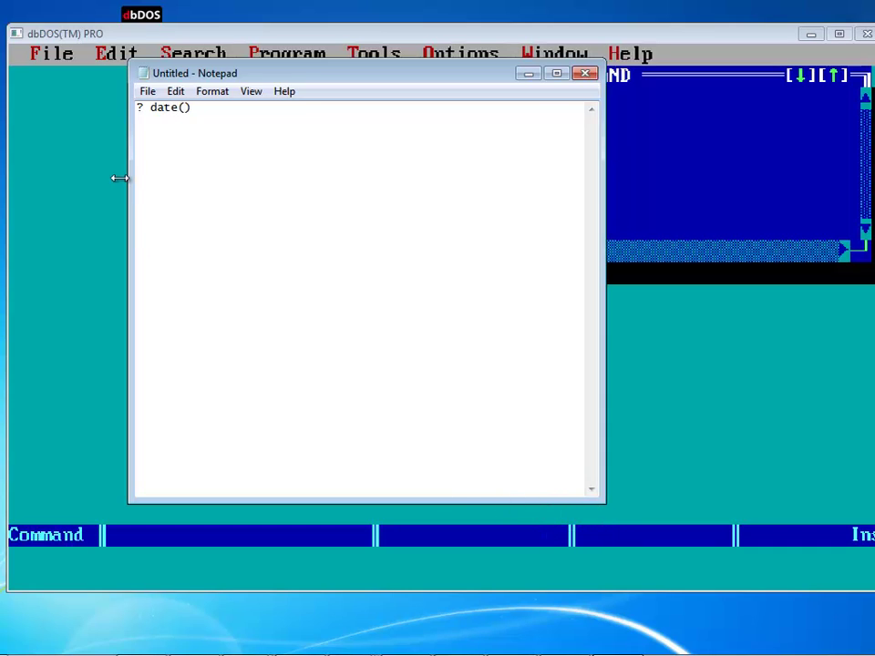
drag(201, 106, 128, 103)
key(ctrl+c)
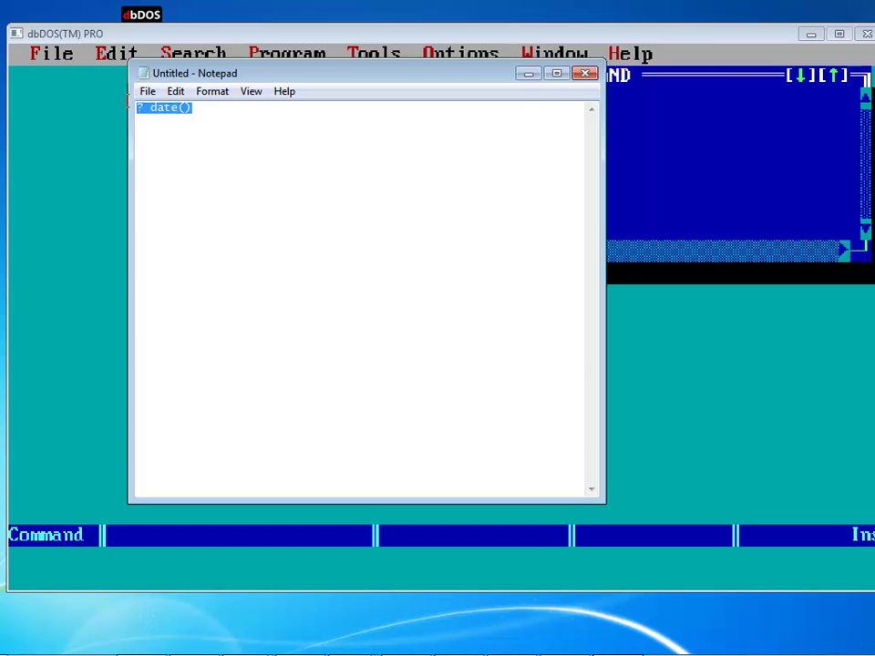
click(528, 73)
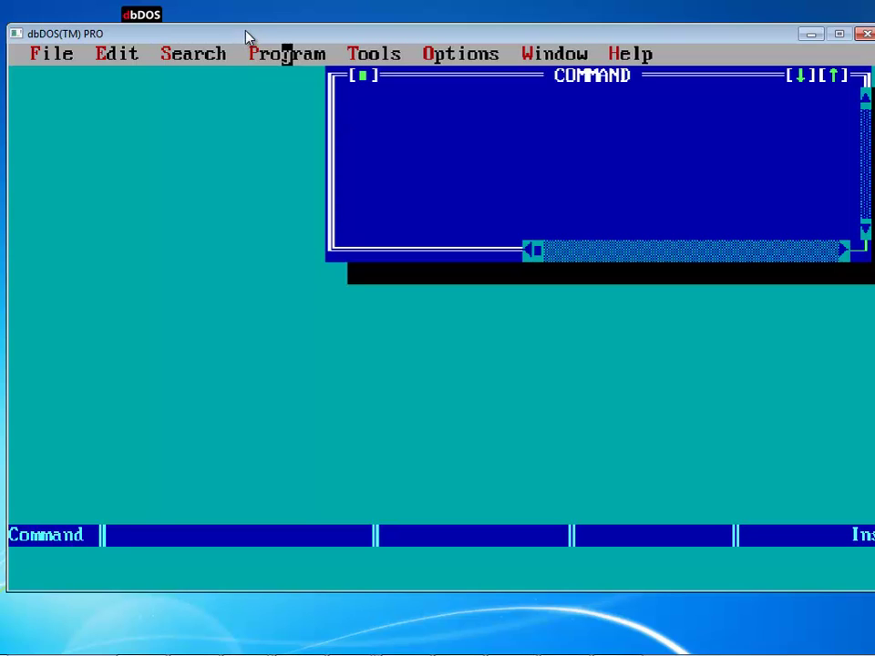
Paste the copied "? date()" from Windows into the dBASE command window and run it.
click(20, 35)
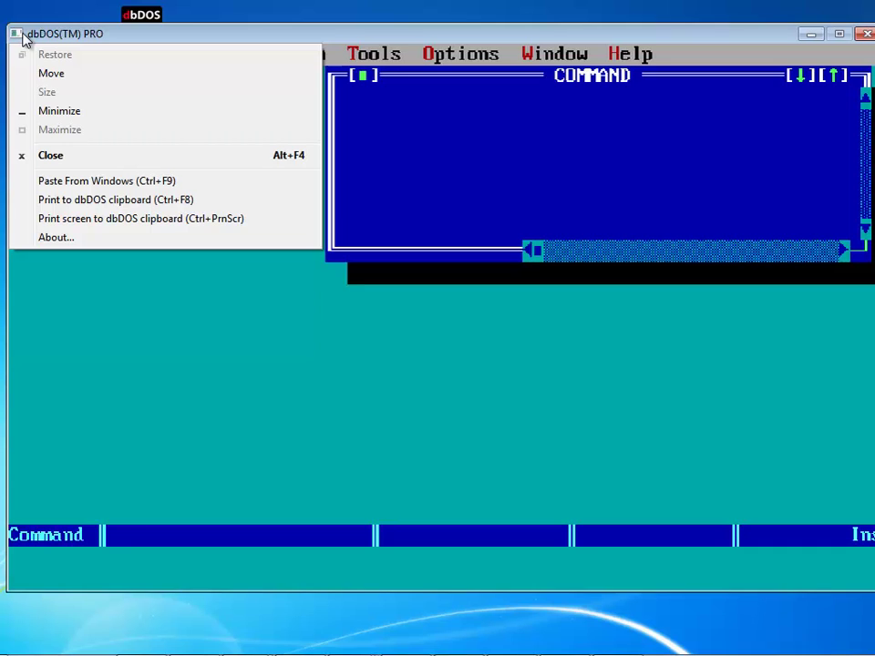
click(97, 186)
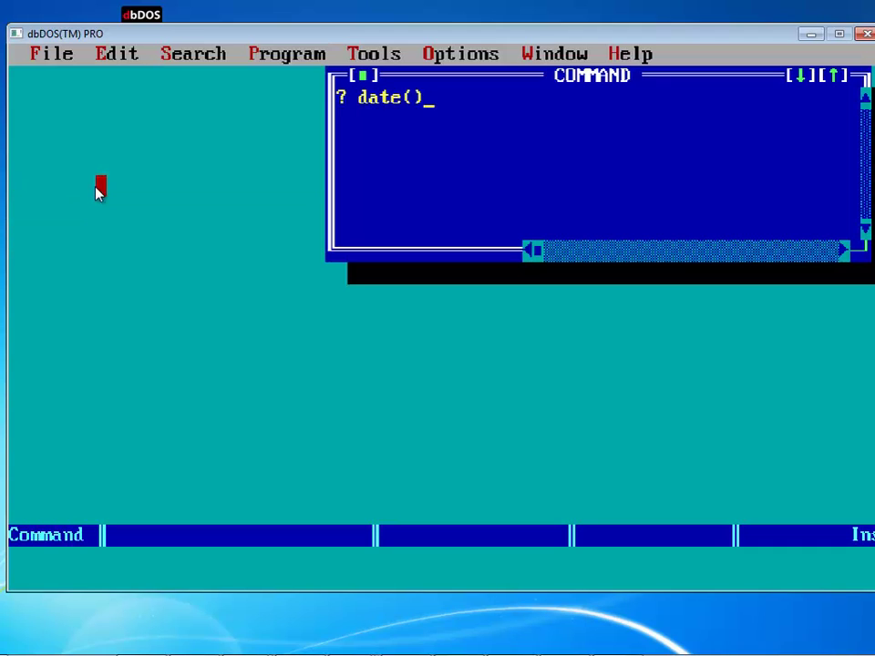
key(Return)
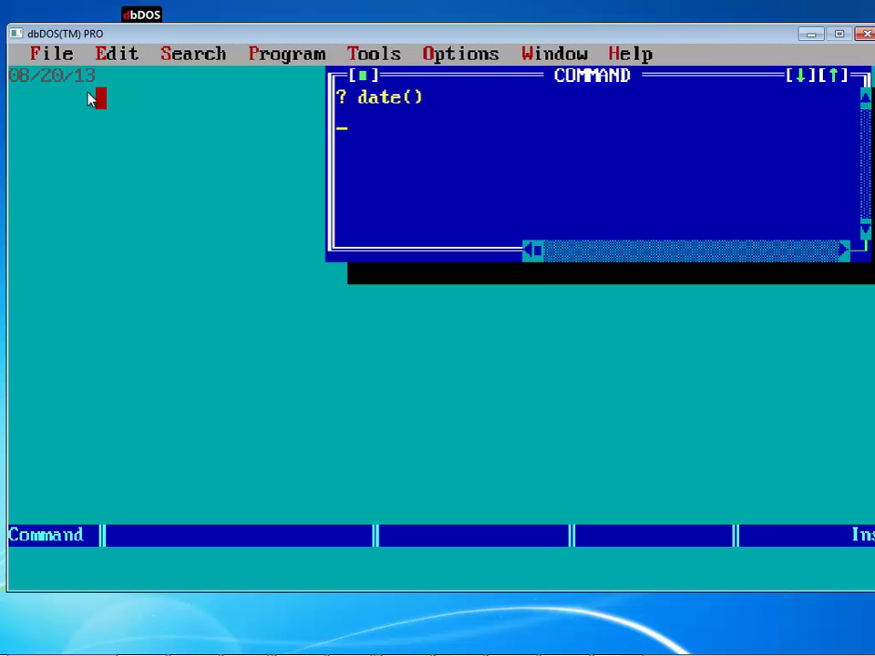
Change dBASE's working directory to C:\SAMPLES.
click(36, 55)
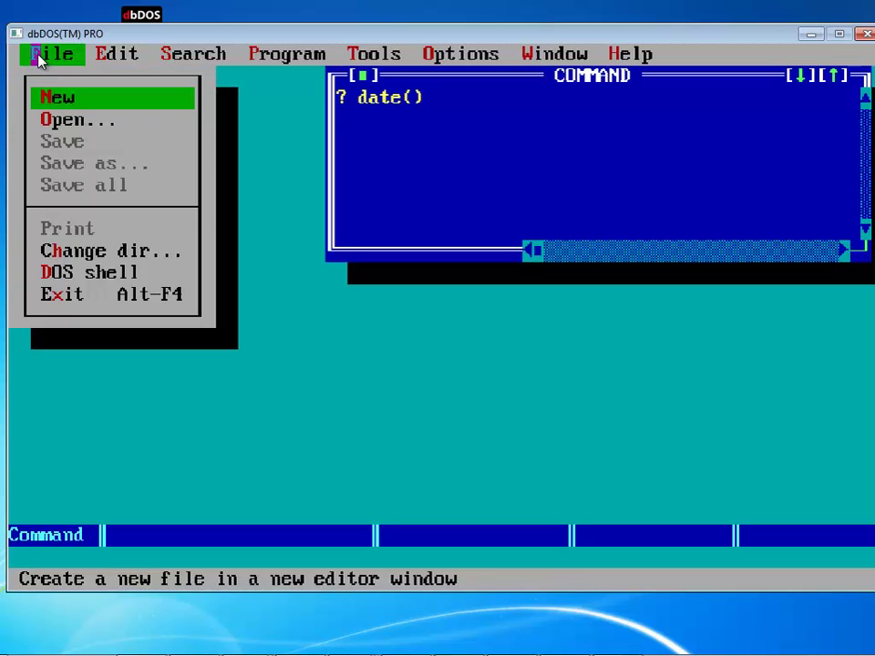
click(66, 252)
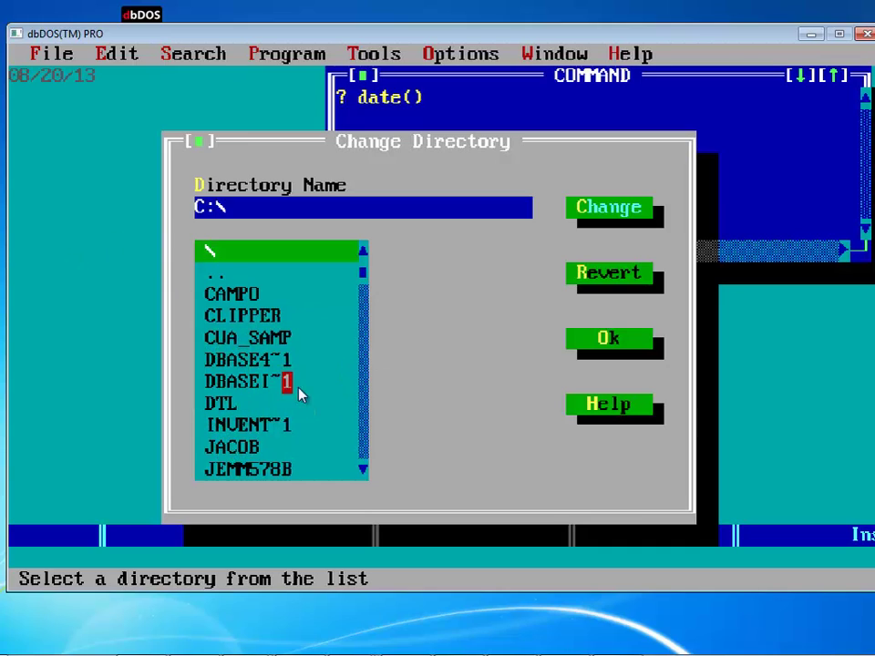
click(326, 377)
click(326, 449)
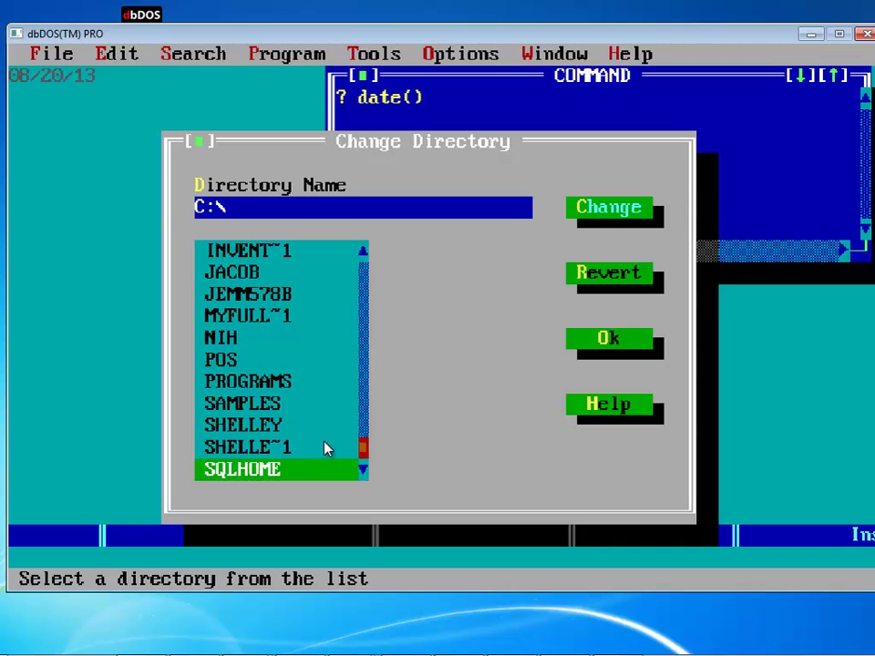
double_click(208, 406)
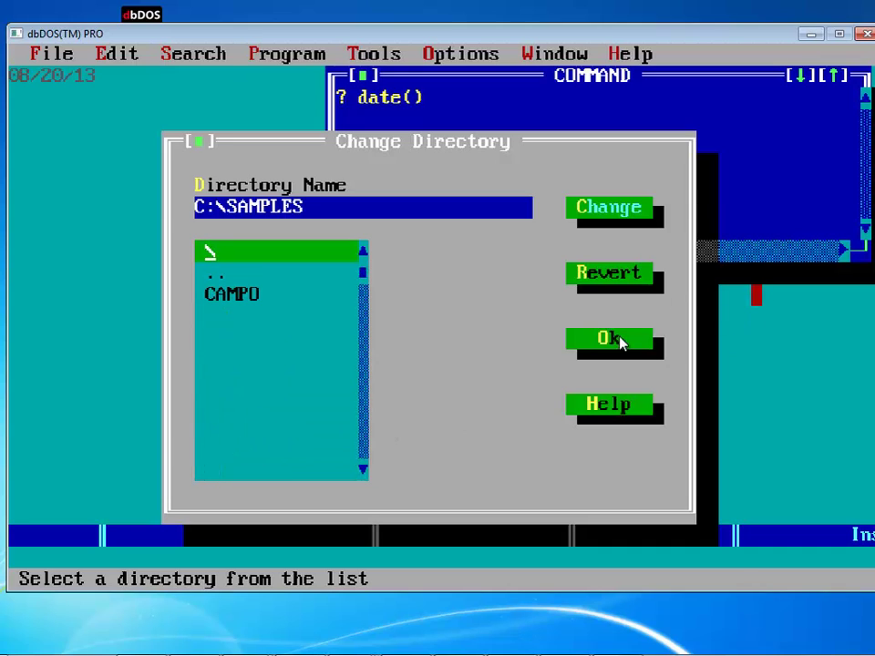
click(625, 338)
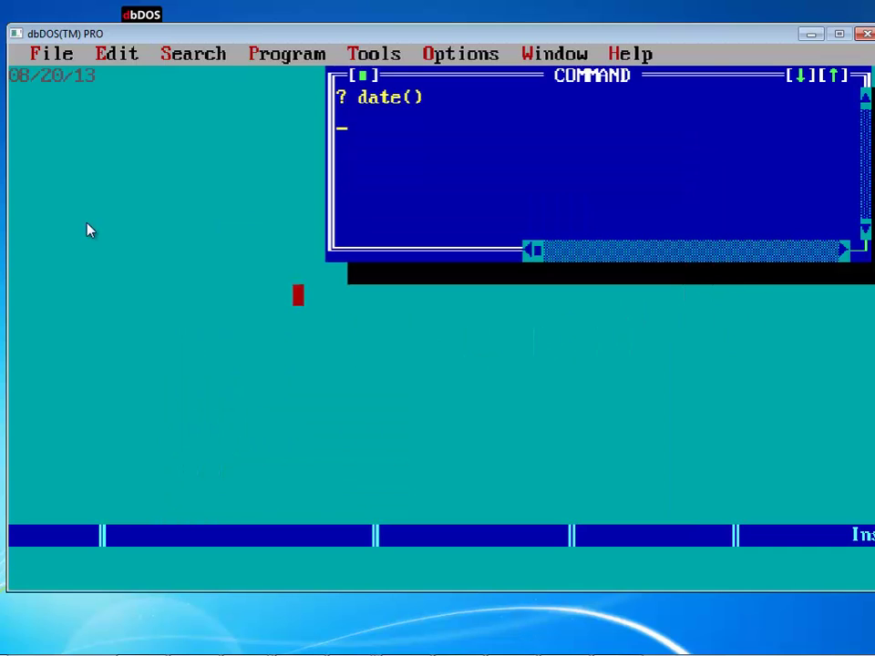
Open the CODES.DBF database from C:\SAMPLES and move its window lower so the command window is accessible.
click(43, 55)
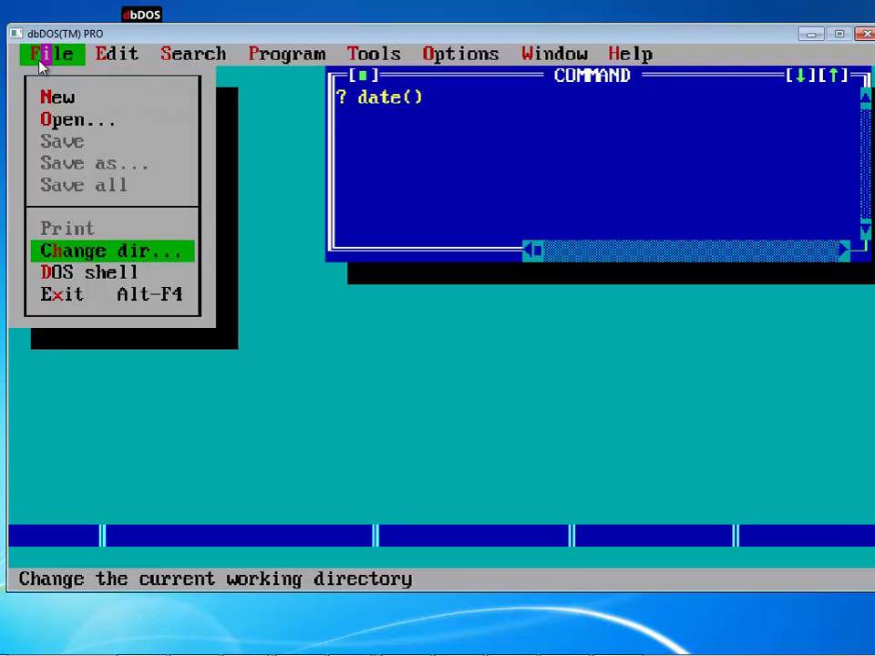
click(57, 121)
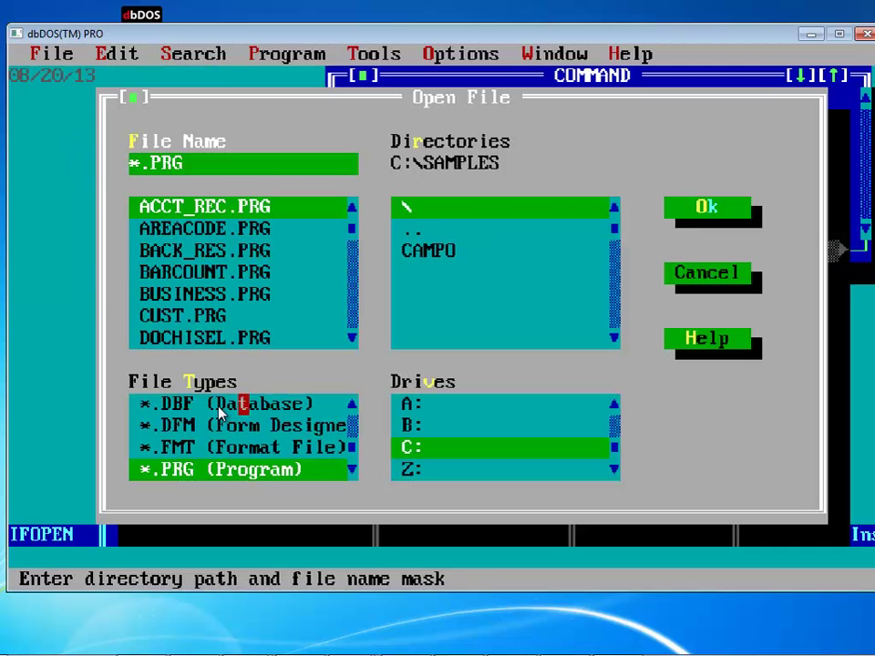
click(221, 407)
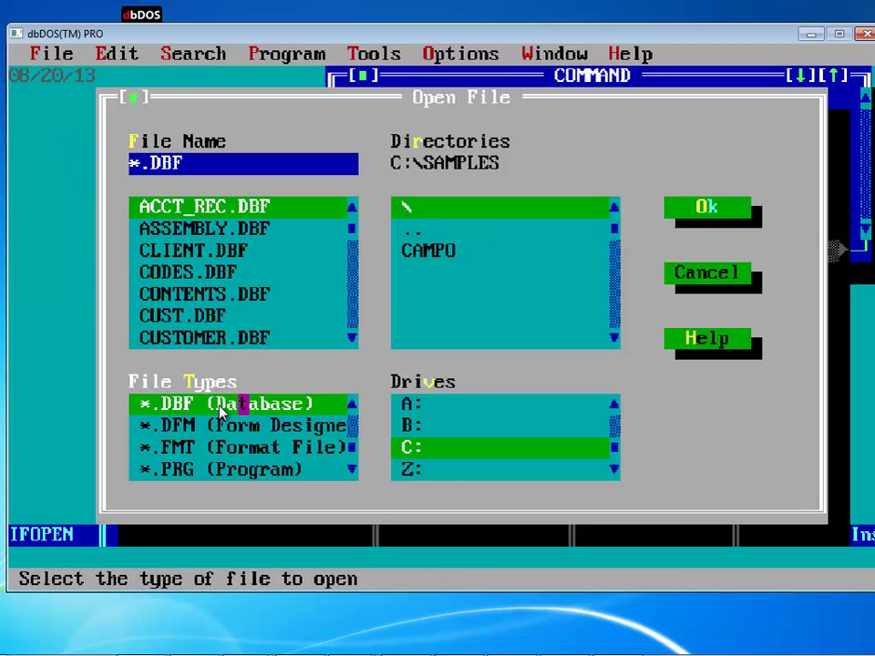
click(174, 276)
double_click(175, 276)
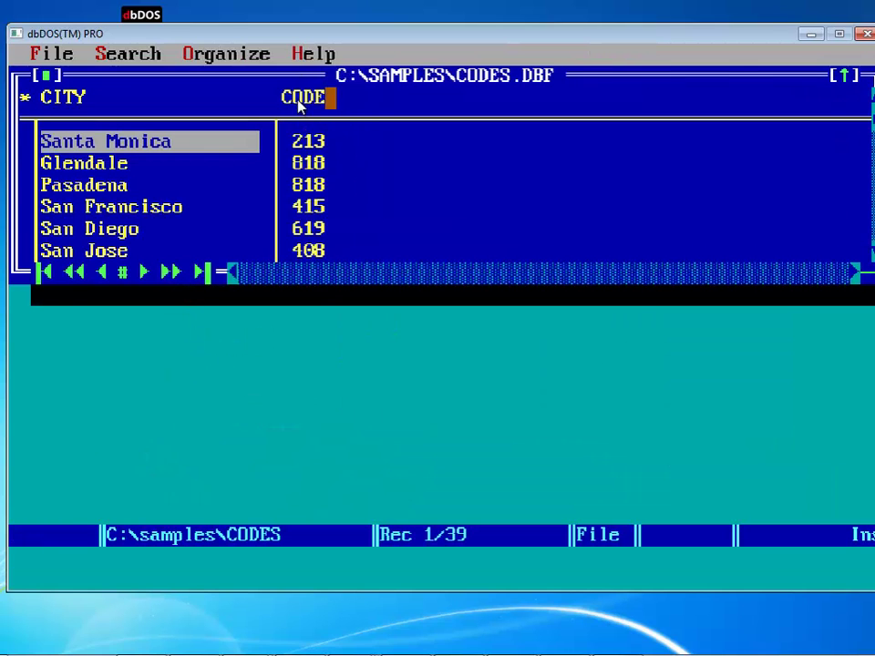
drag(294, 89, 299, 248)
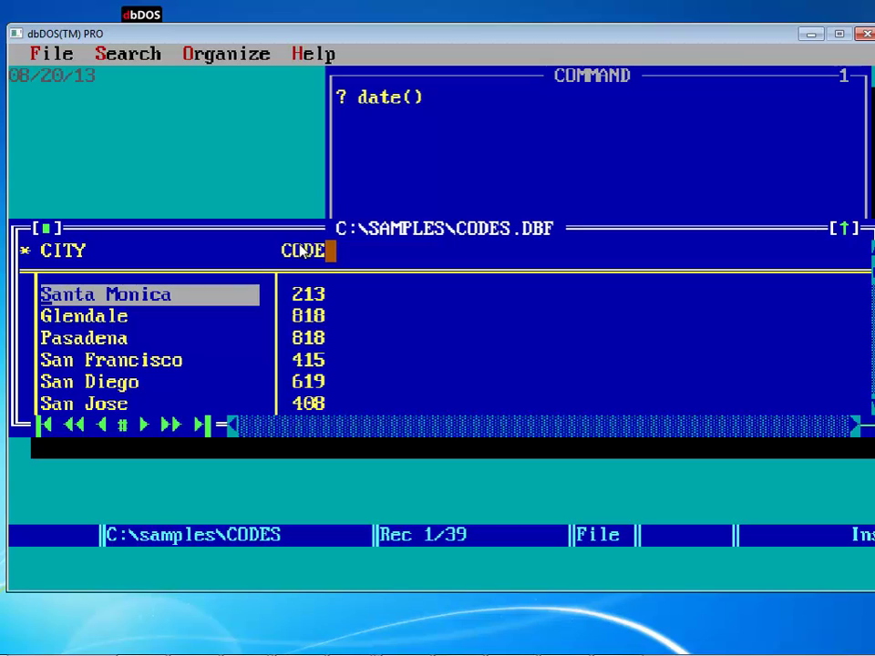
Turn on Print to dbDOS clipboard for the session and check that the option is enabled.
click(36, 55)
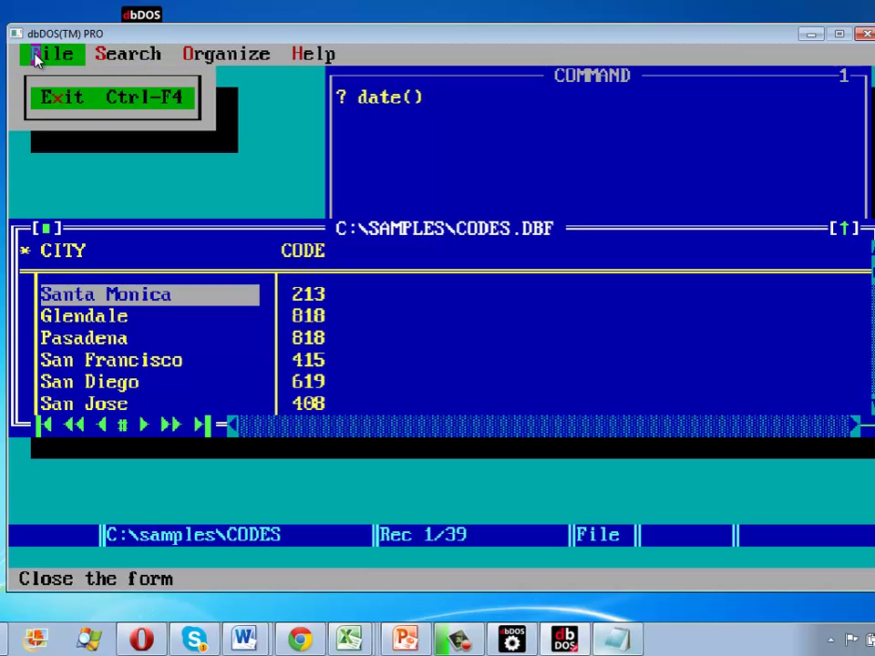
click(353, 54)
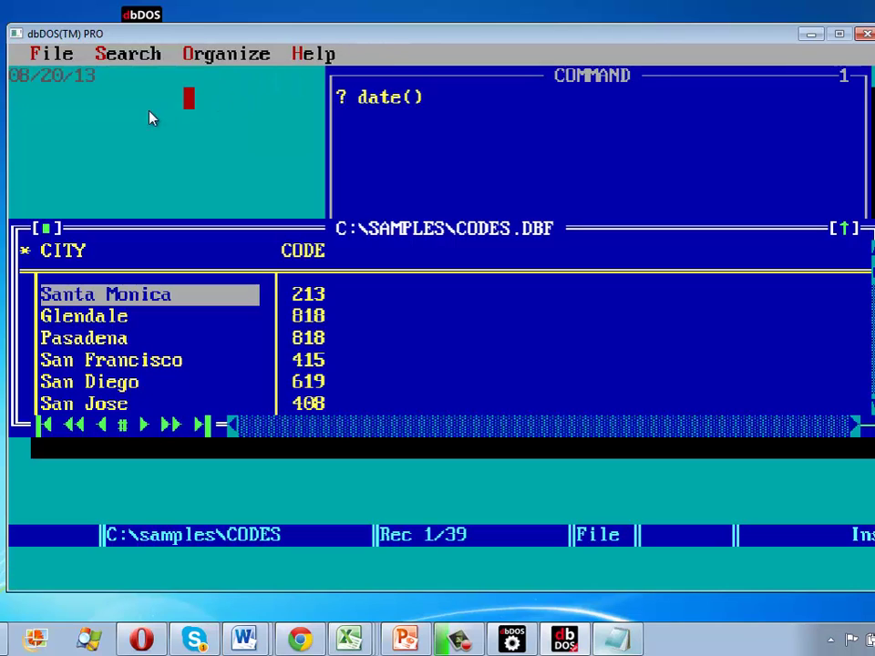
click(13, 35)
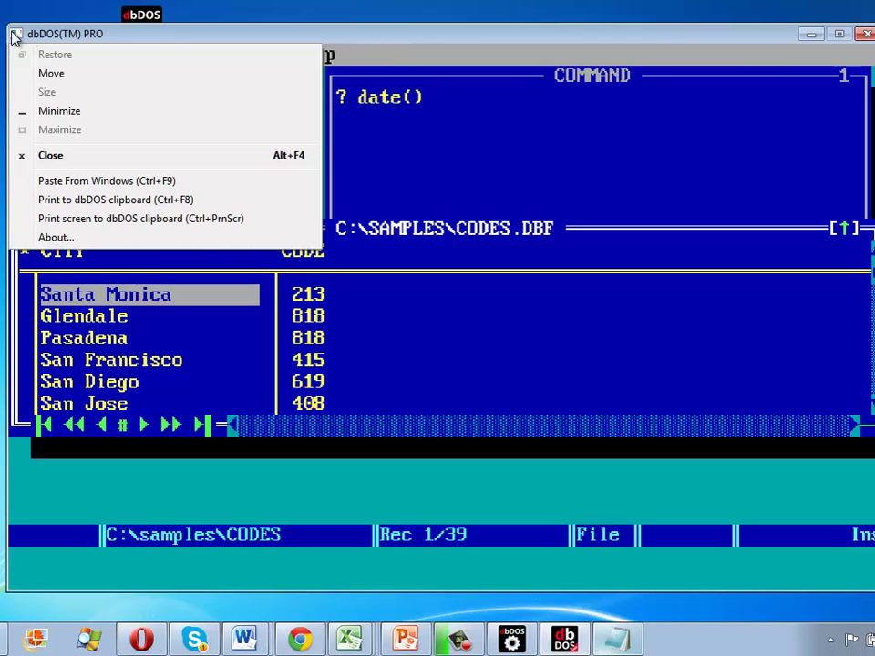
click(97, 202)
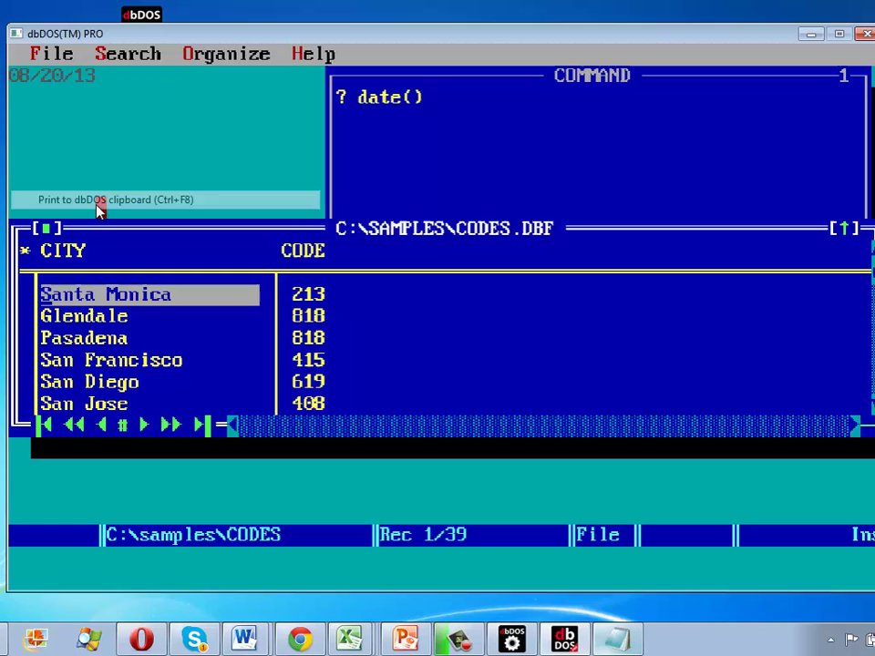
click(16, 34)
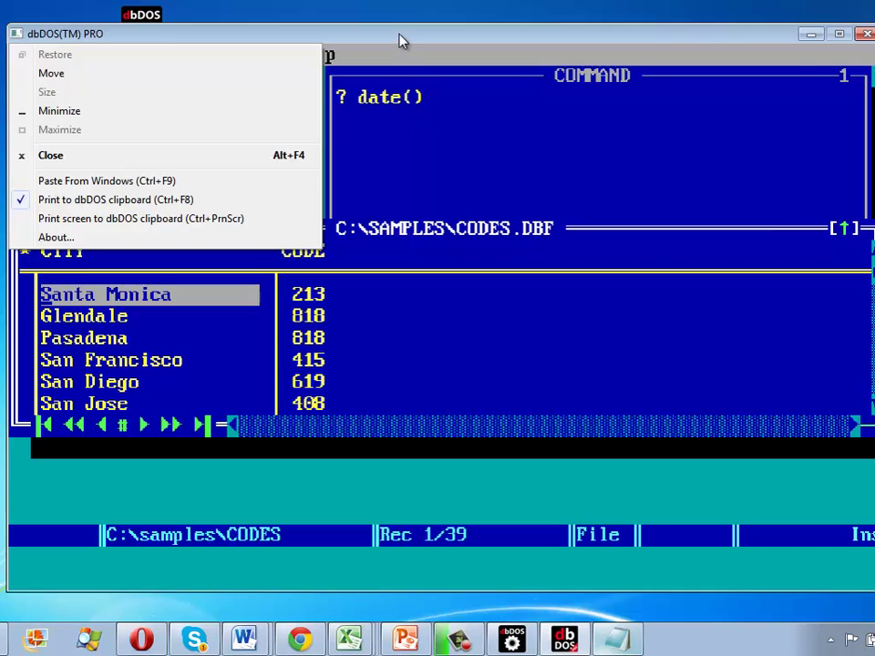
Run "set printer on" and "list" in the dBASE command window to send the CODES records to the printer output.
click(381, 136)
click(382, 137)
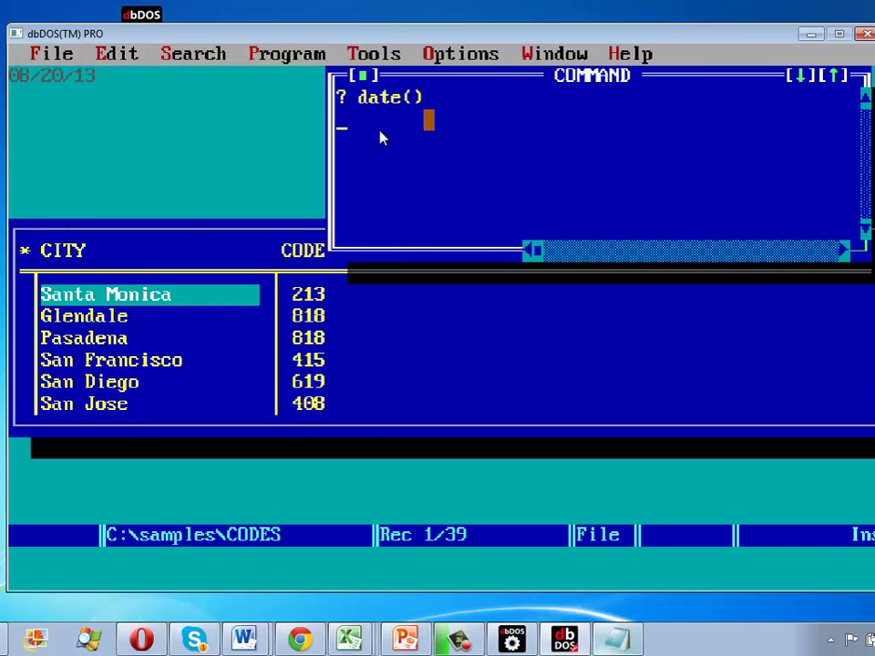
text(set printer on)
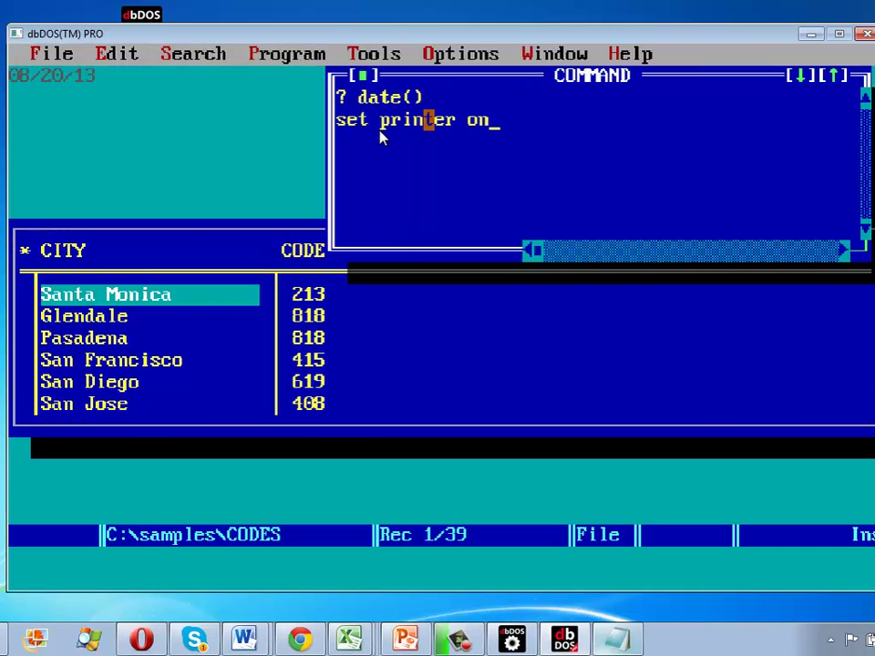
key(Return)
text(list)
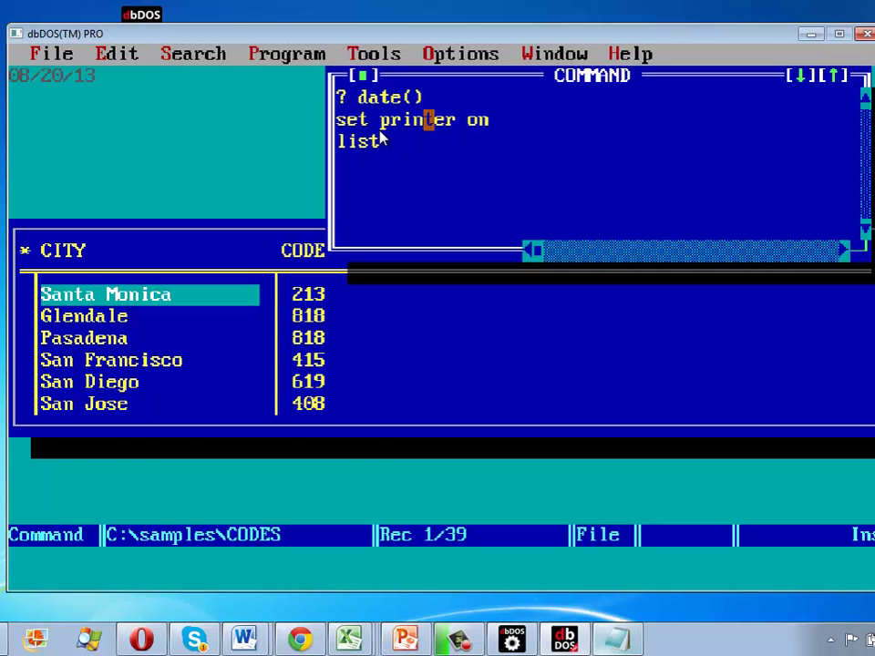
key(Return)
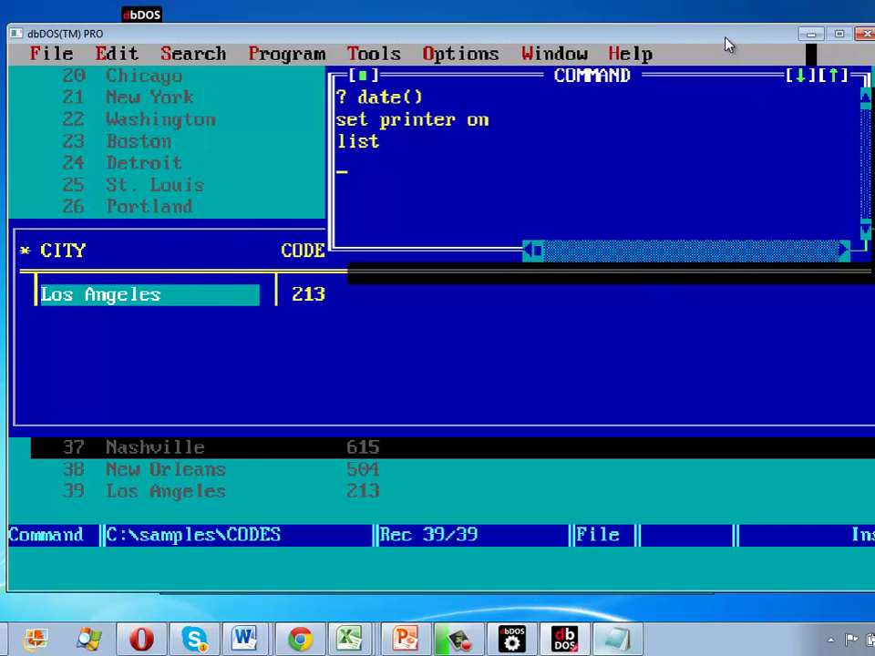
Minimize the dbDOS session, copy records 18 to 32 from the captured output, and paste them into Notepad over the existing text.
click(810, 33)
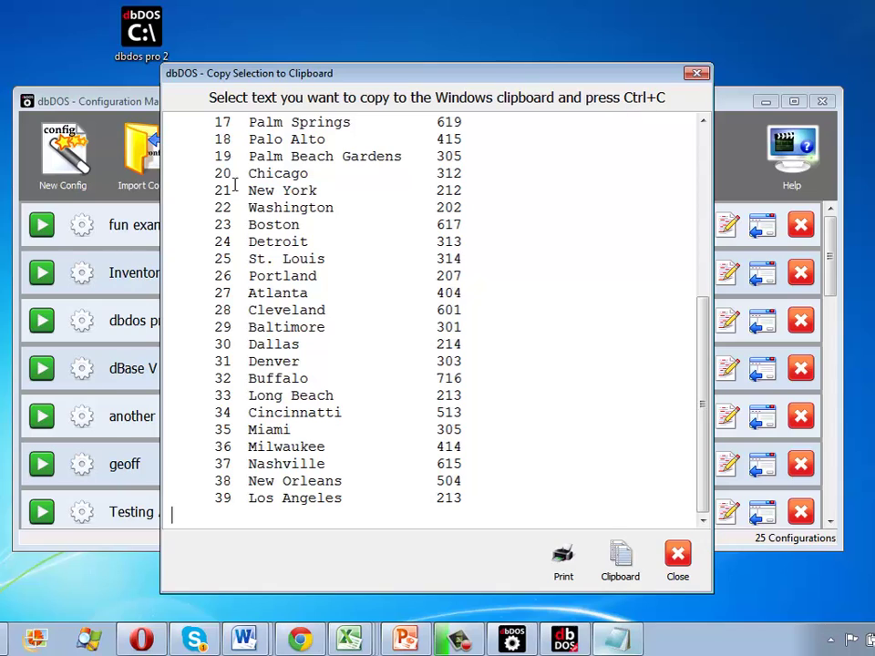
drag(176, 137, 508, 377)
key(ctrl+c)
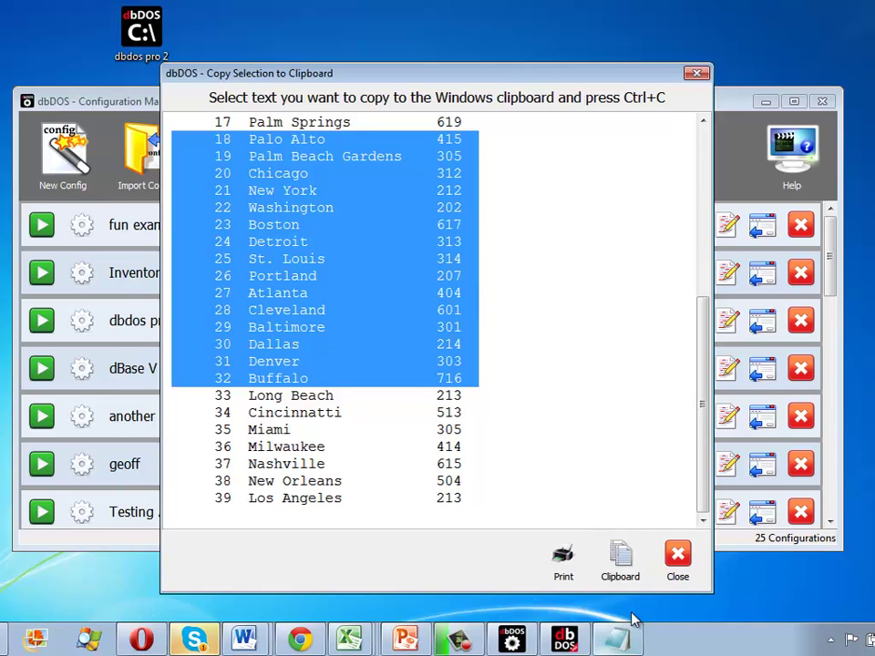
click(629, 640)
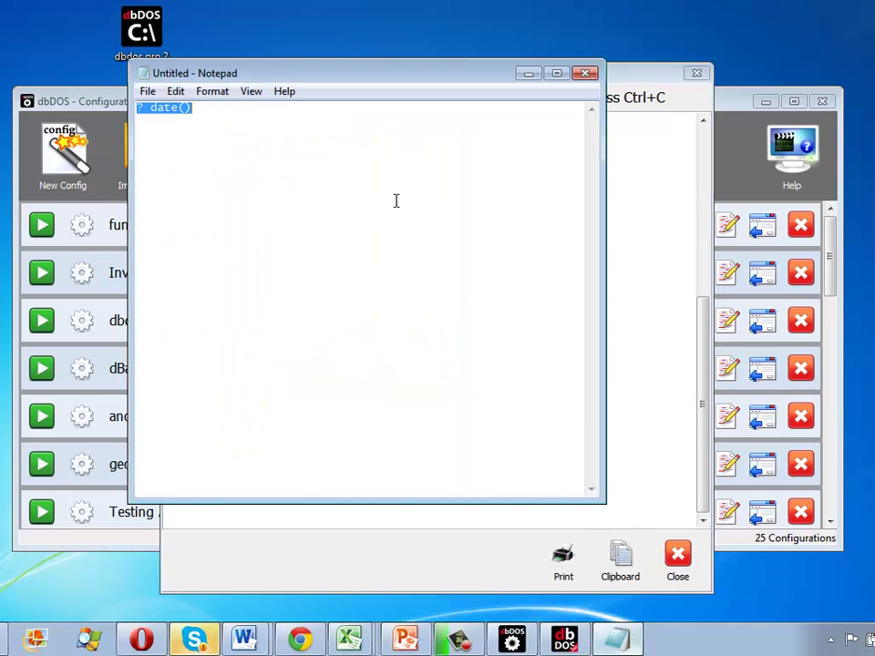
key(ctrl+v)
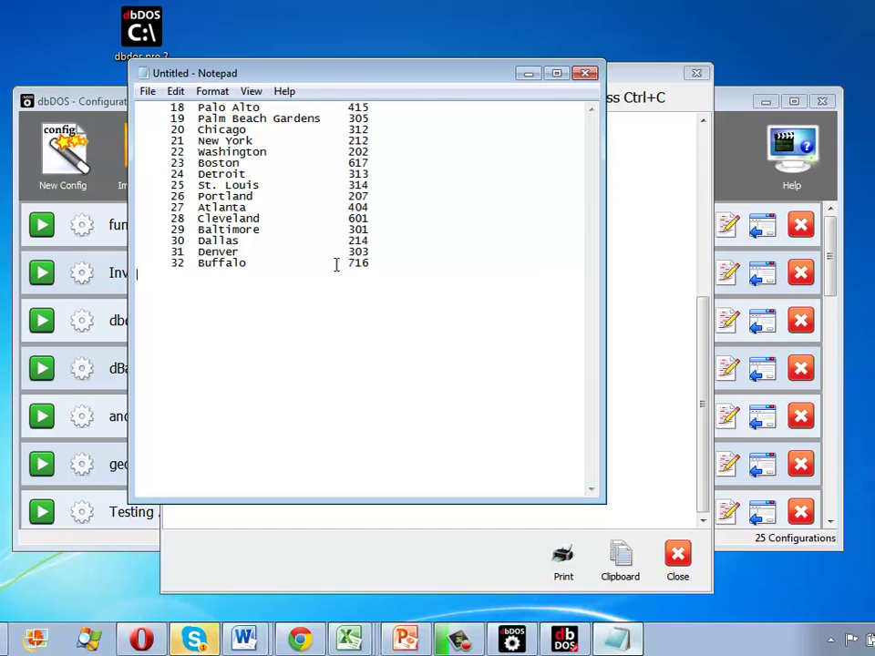
Keep the unsaved Notepad document open but minimized, clear the selection in the captured output, and close the capture window.
click(580, 80)
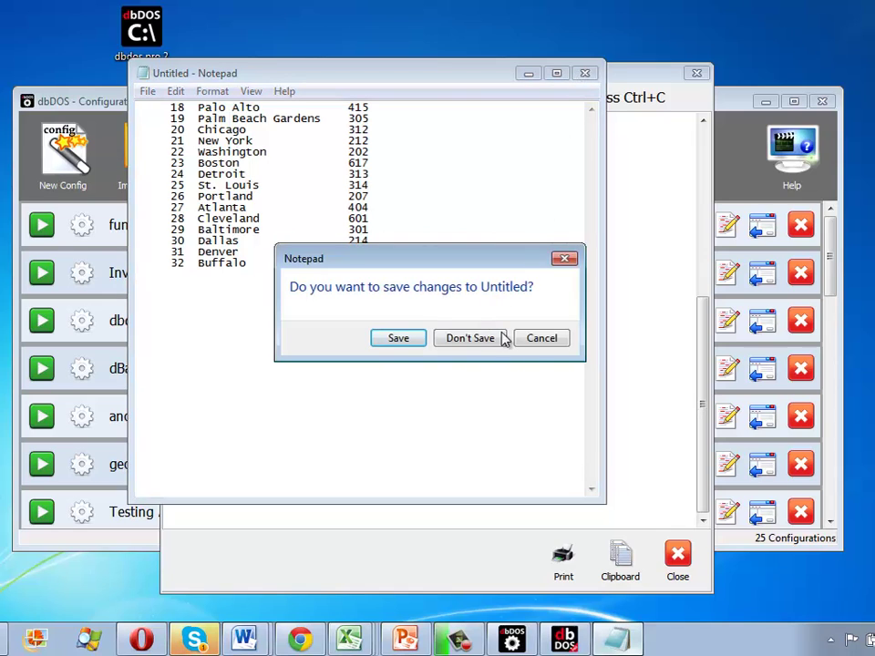
click(539, 338)
click(528, 74)
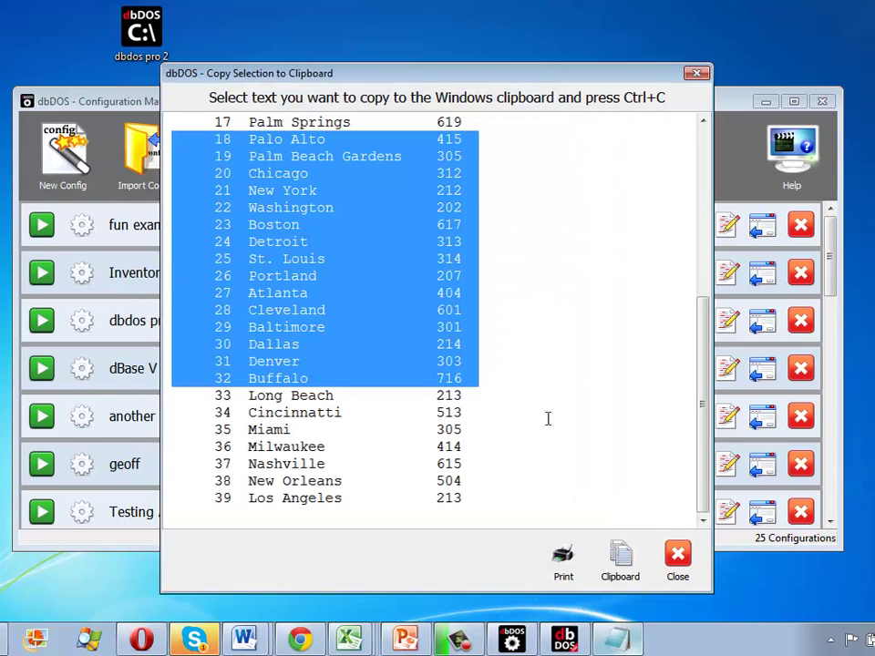
click(471, 412)
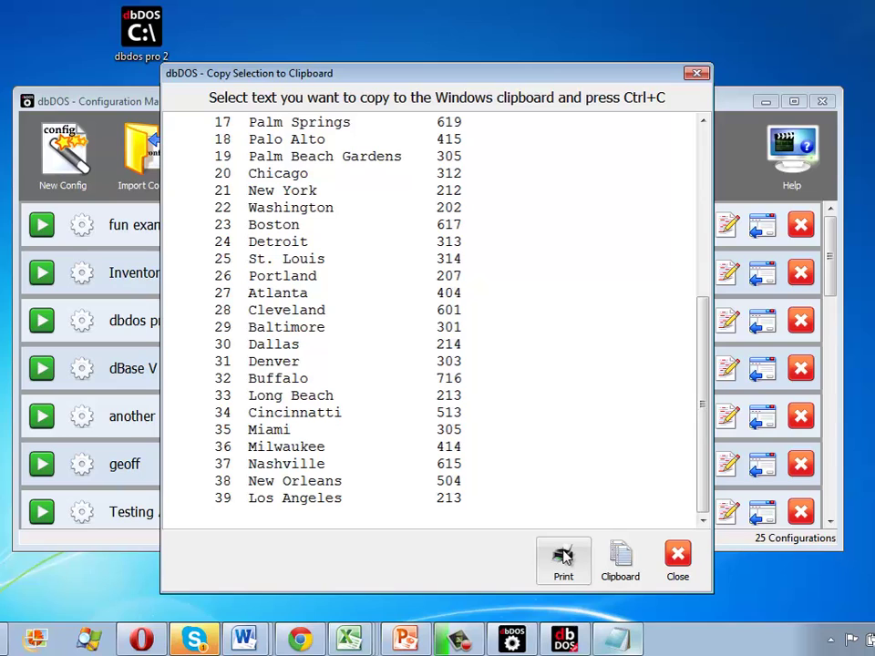
click(677, 555)
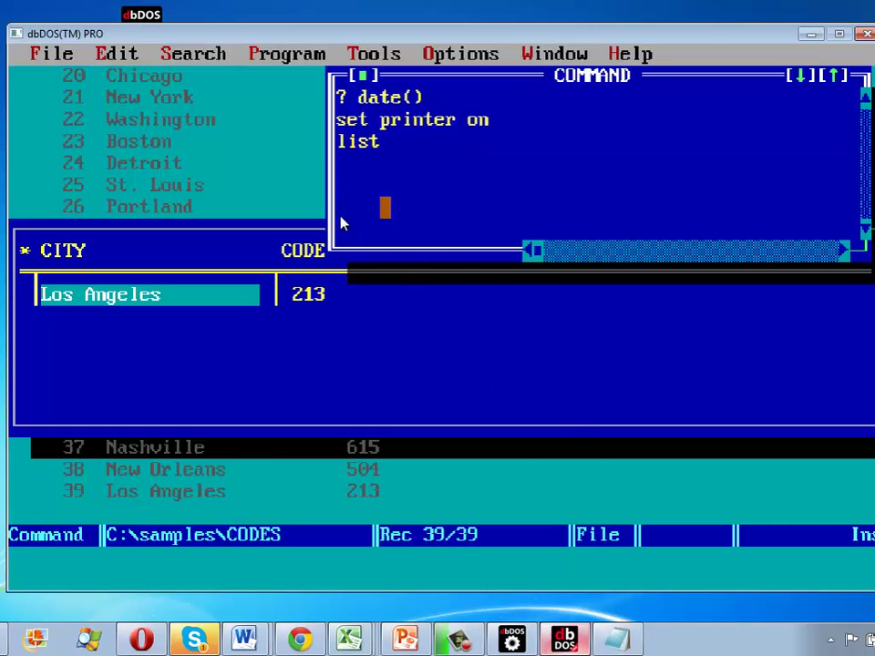
Run "list" again in dBASE, minimize the session, and copy records 27 to 39 from the new captured output.
text(list)
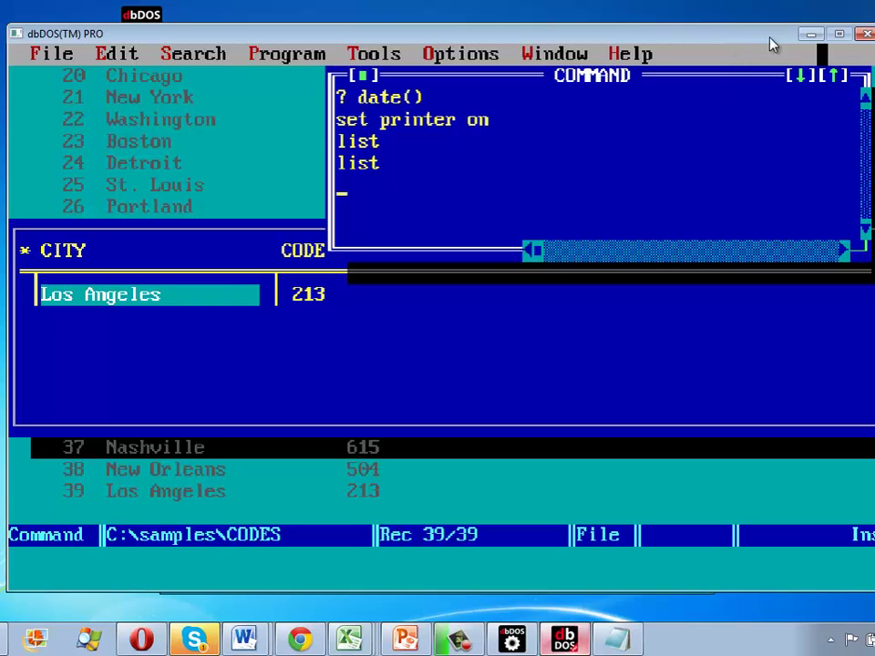
drag(796, 41, 801, 39)
click(818, 37)
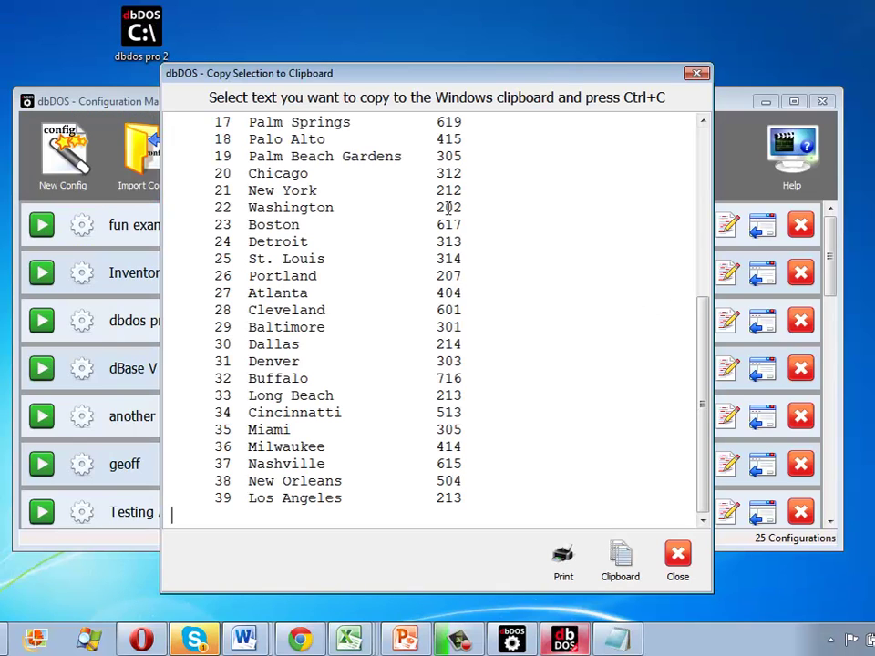
drag(167, 308, 167, 512)
key(ctrl+c)
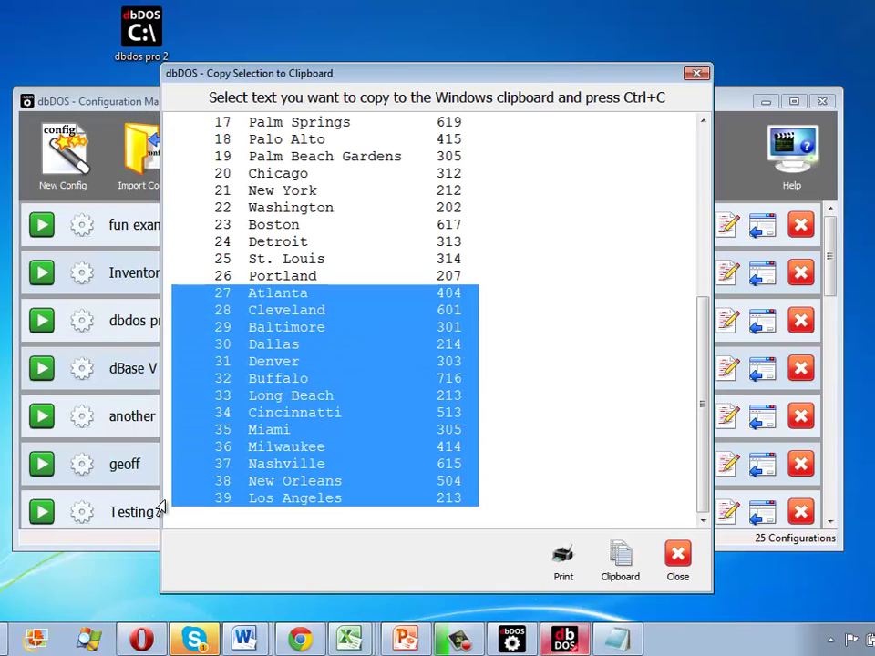
Paste the copied records below the earlier ones in Notepad, close the capture window, and minimize Notepad.
click(617, 638)
key(ctrl+v)
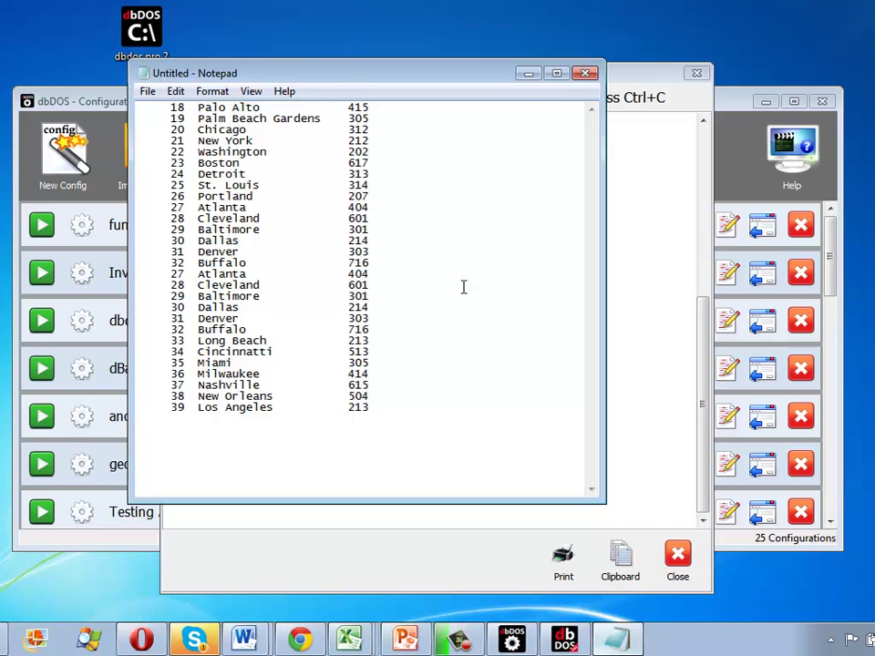
click(679, 572)
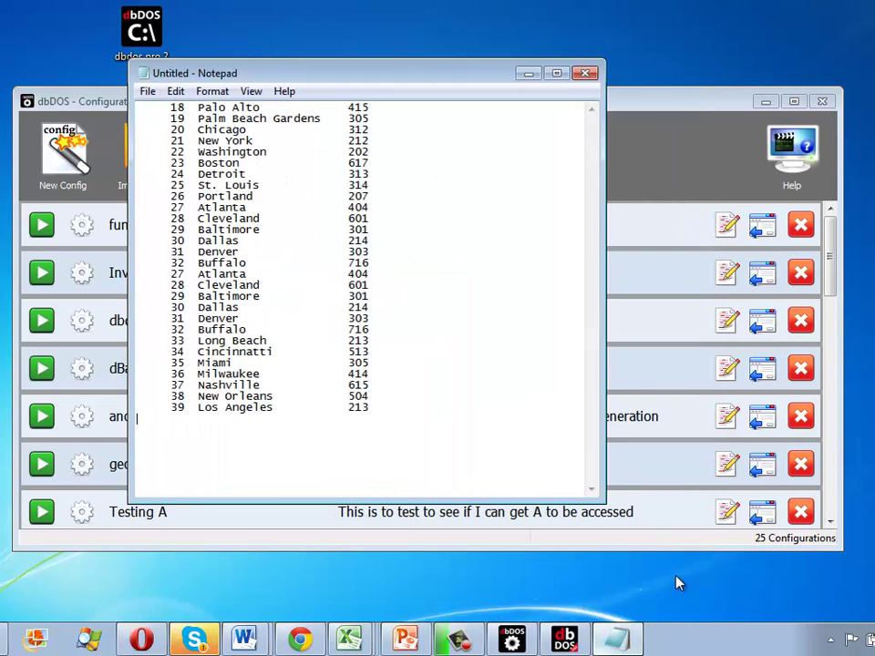
click(526, 74)
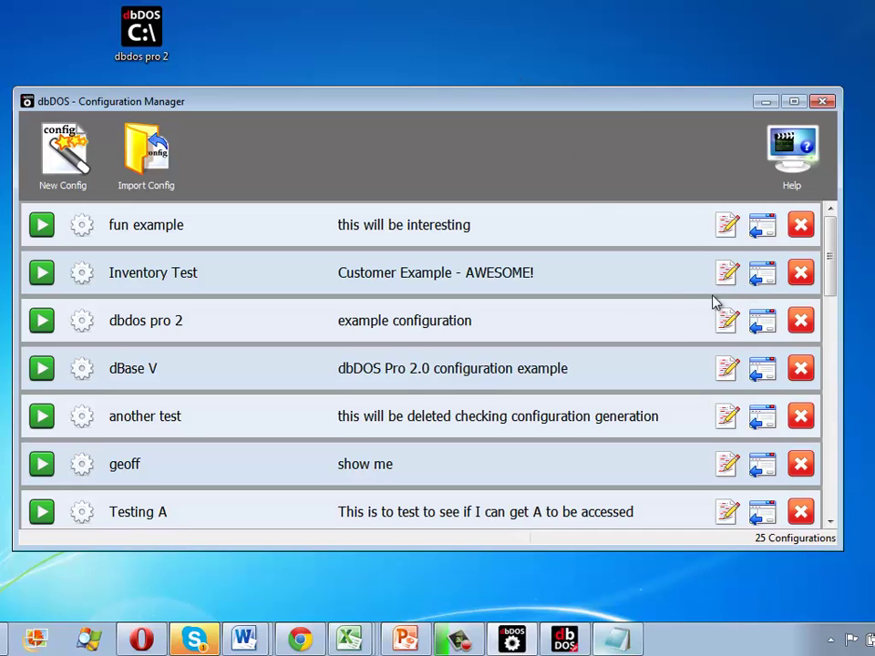
View the export dialog and the Notepad editing confirmation for the "dbdos pro 2" configuration, dismissing both.
click(766, 330)
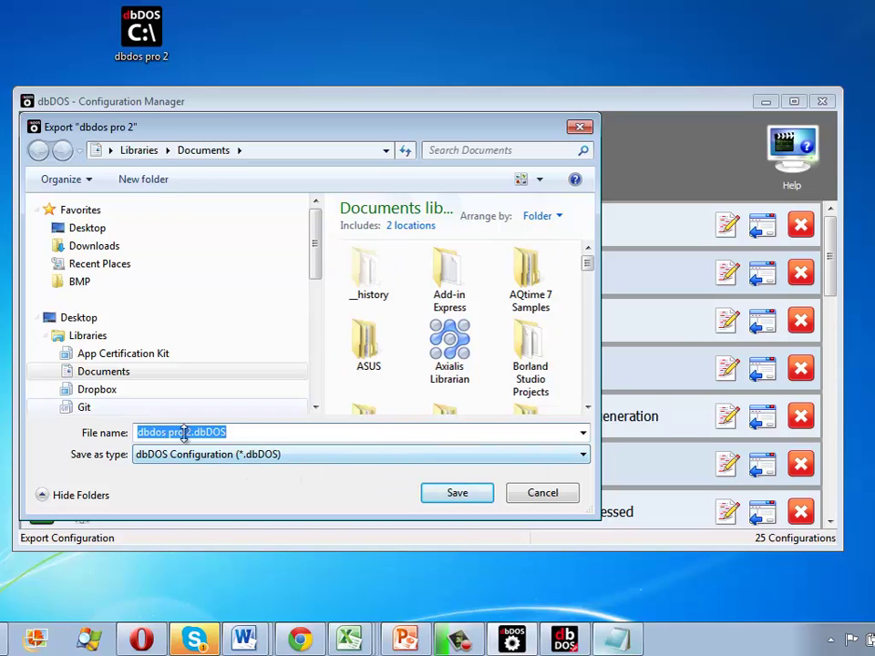
click(540, 493)
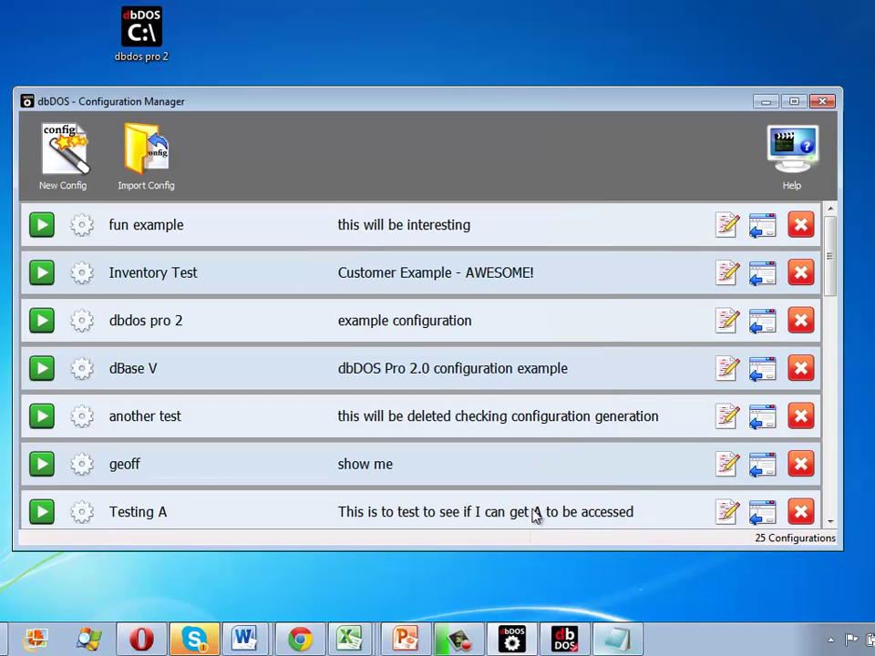
click(726, 326)
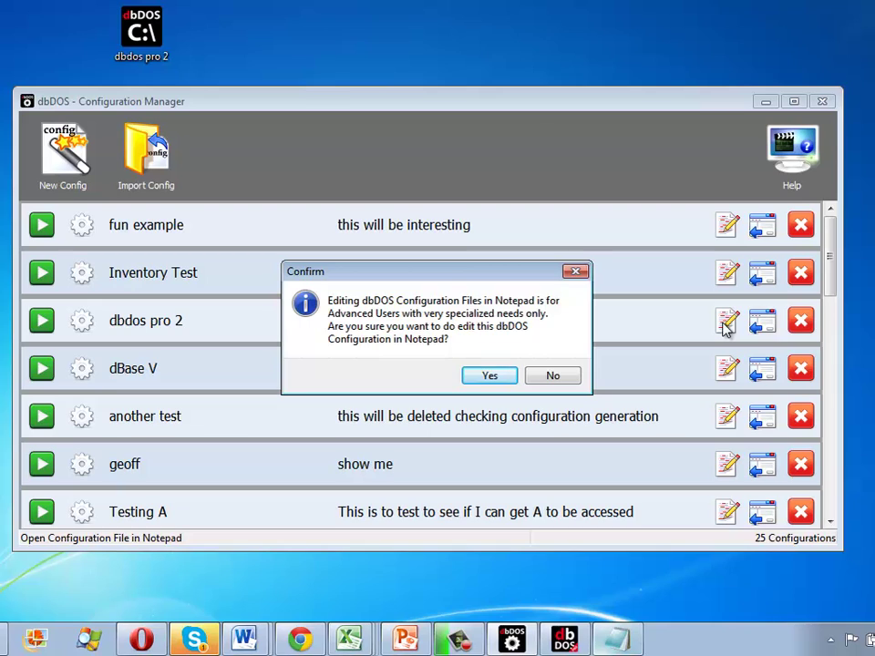
click(560, 381)
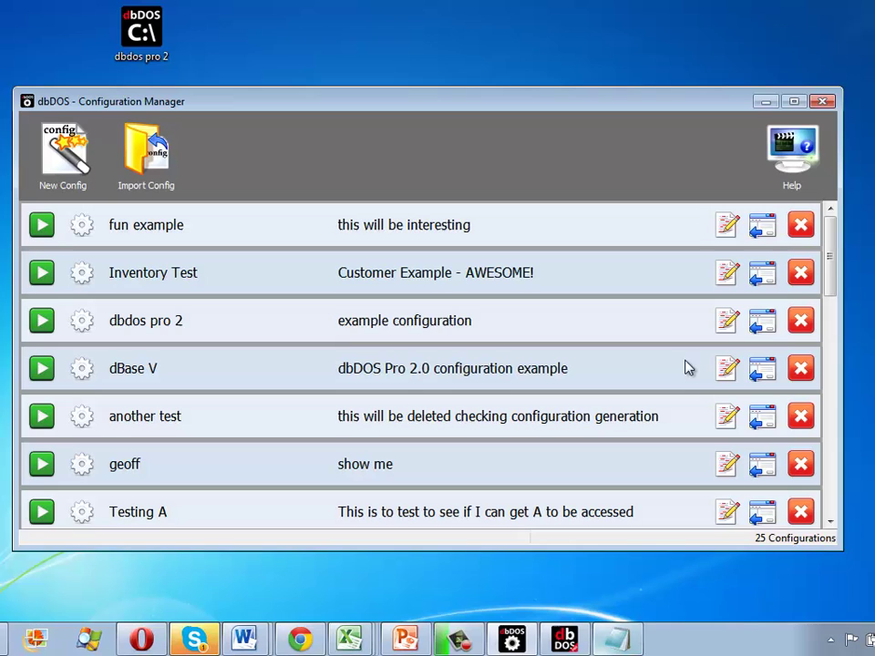
Delete the "dbdos pro 2" configuration and confirm the deletion.
click(799, 320)
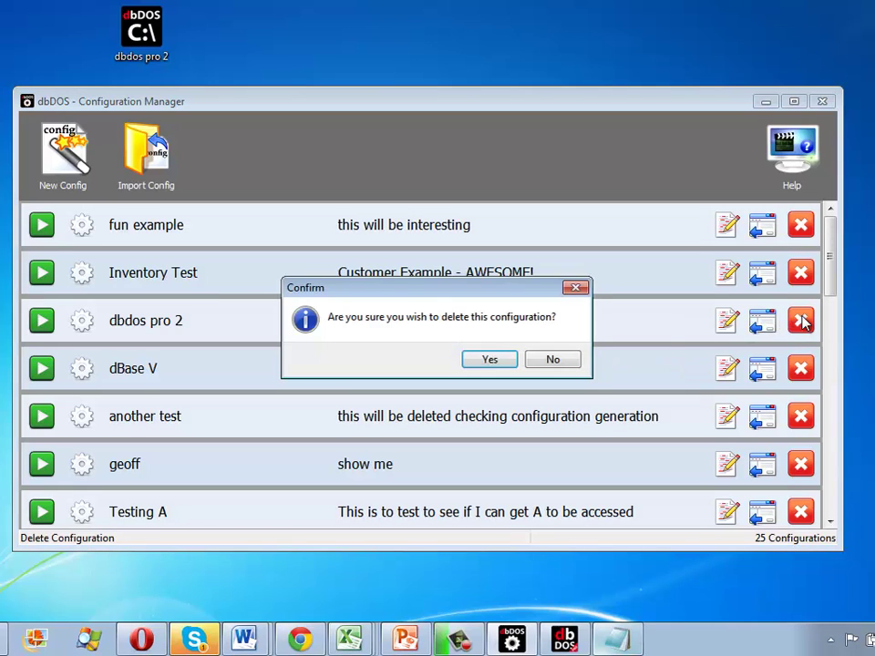
click(491, 361)
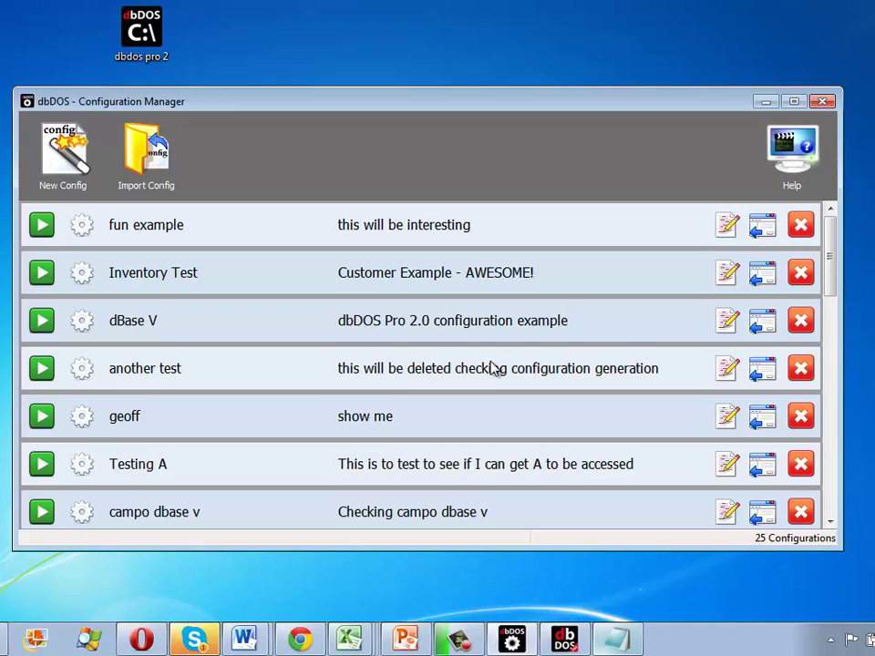